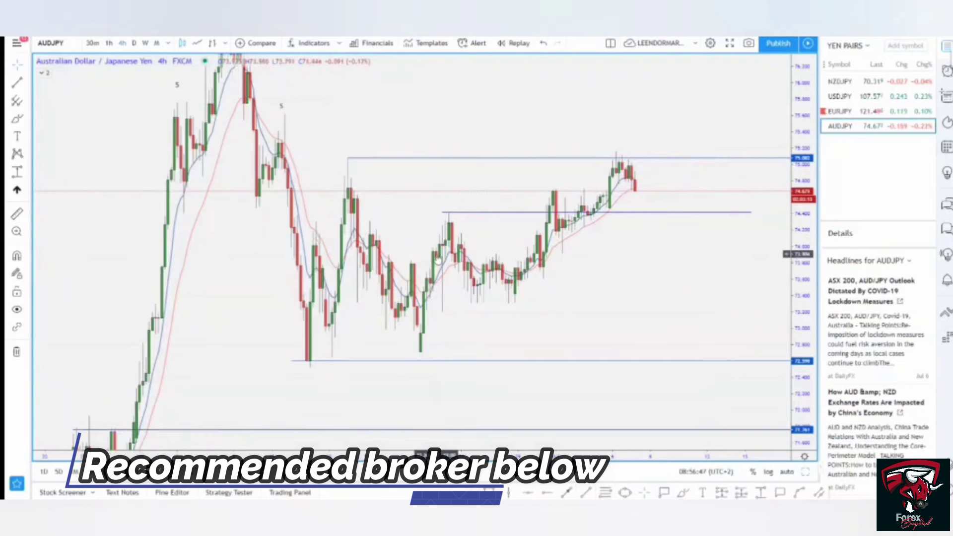
Step: Bring up the USDJPY pair from the yen watchlist on the 4-hour chart
{"action": "left_click", "coordinate": [841, 85]}
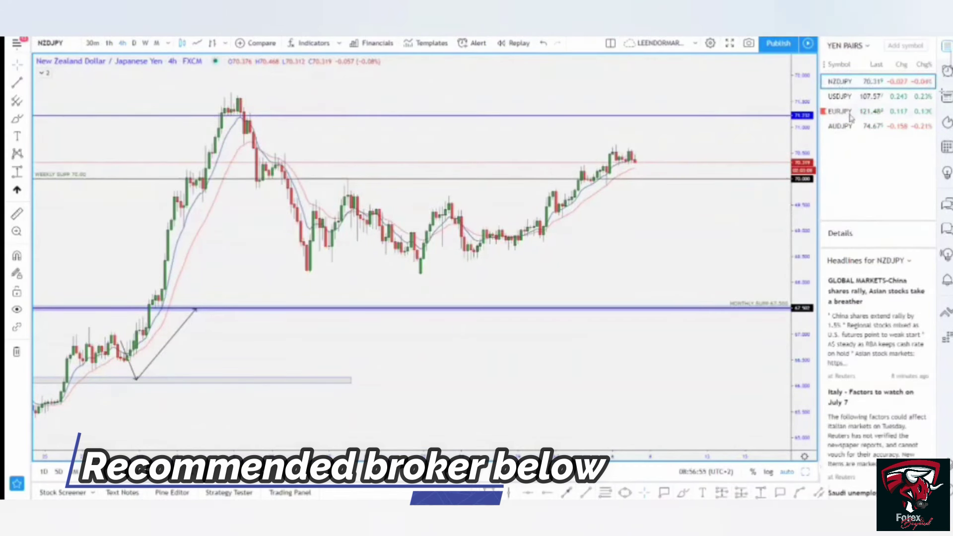
{"action": "left_click", "coordinate": [840, 99]}
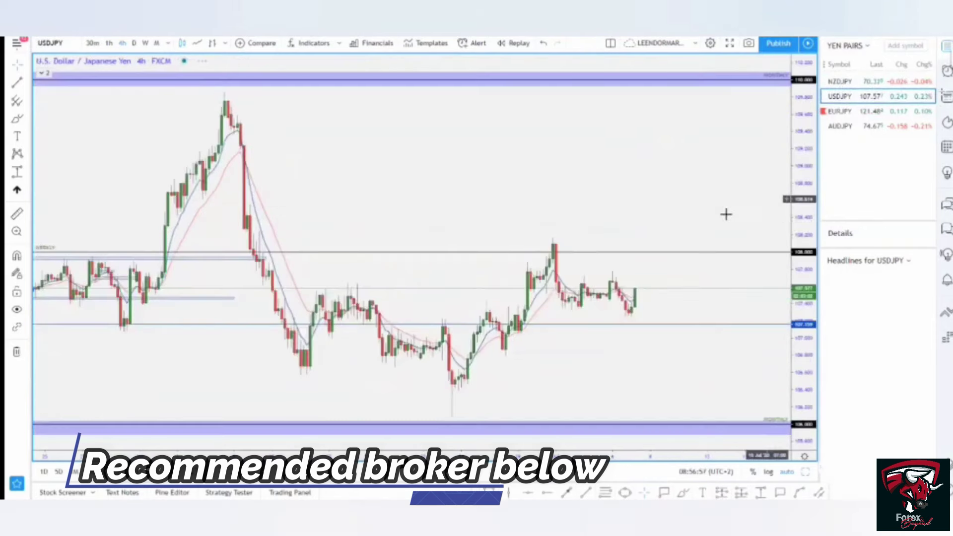
{"action": "scroll", "coordinate": [544, 317], "scroll_direction": "down", "scroll_amount": 6}
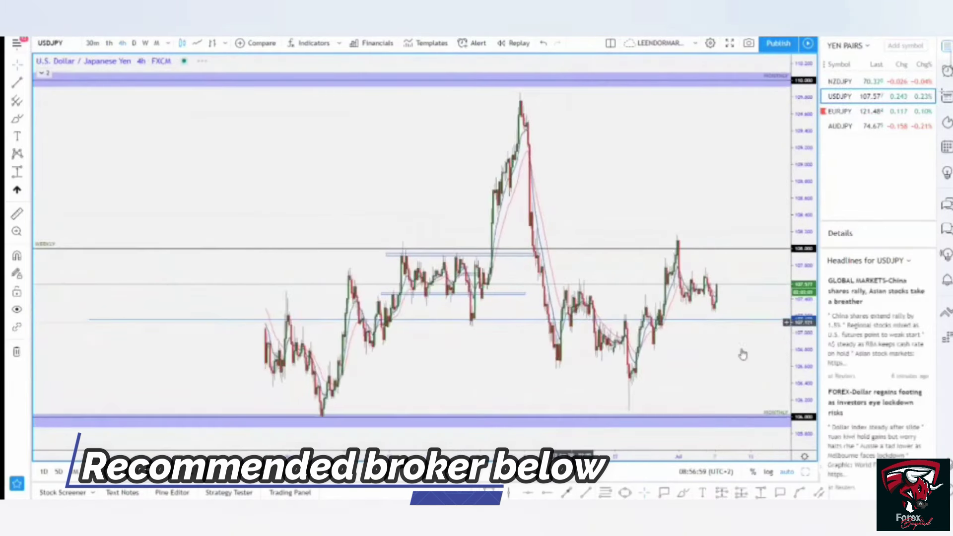
{"action": "left_click_drag", "start_coordinate": [794, 377], "coordinate": [795, 298]}
{"action": "left_click_drag", "start_coordinate": [706, 253], "coordinate": [779, 158]}
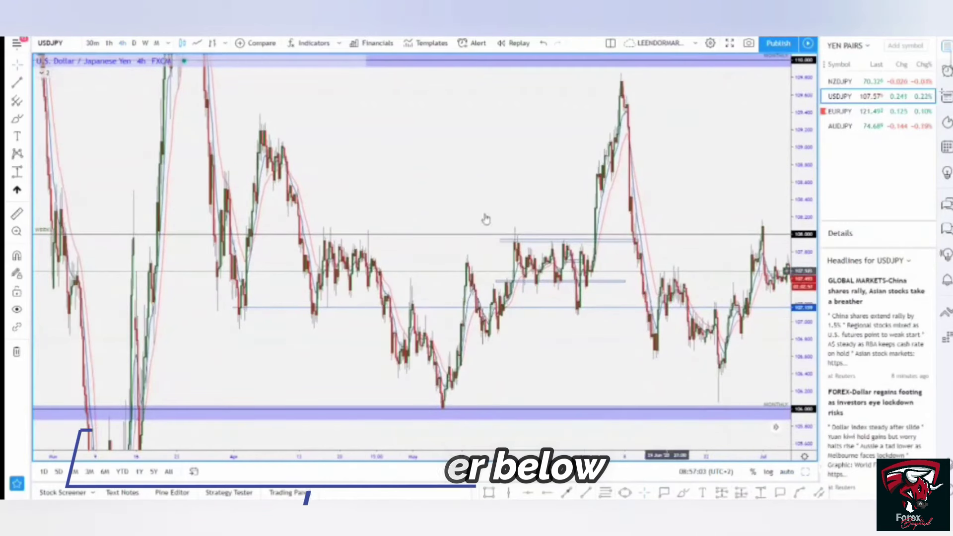
{"action": "left_click_drag", "start_coordinate": [499, 168], "coordinate": [604, 132]}
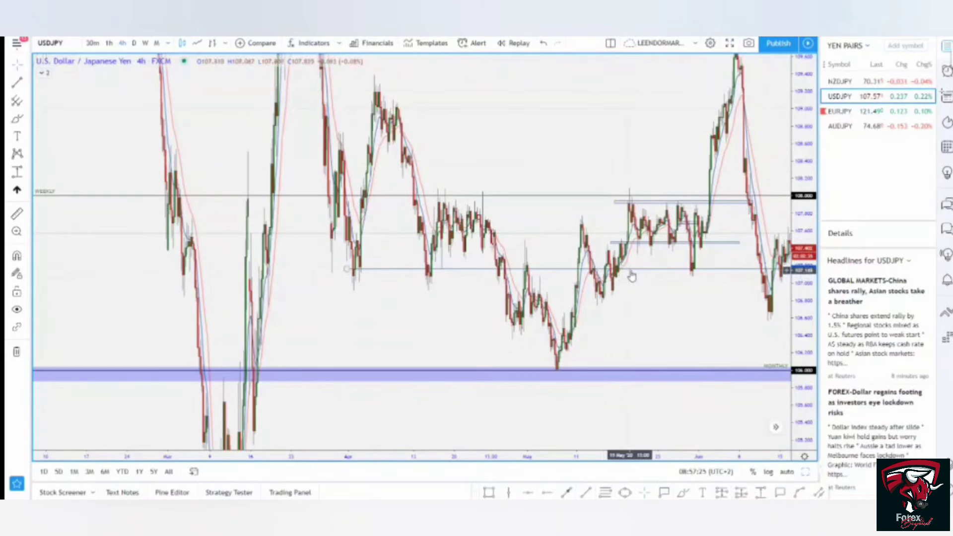
Step: Delete the two short range rectangles below the 108.000 weekly level and the horizontal ray near 107.16
{"action": "left_click", "coordinate": [631, 270]}
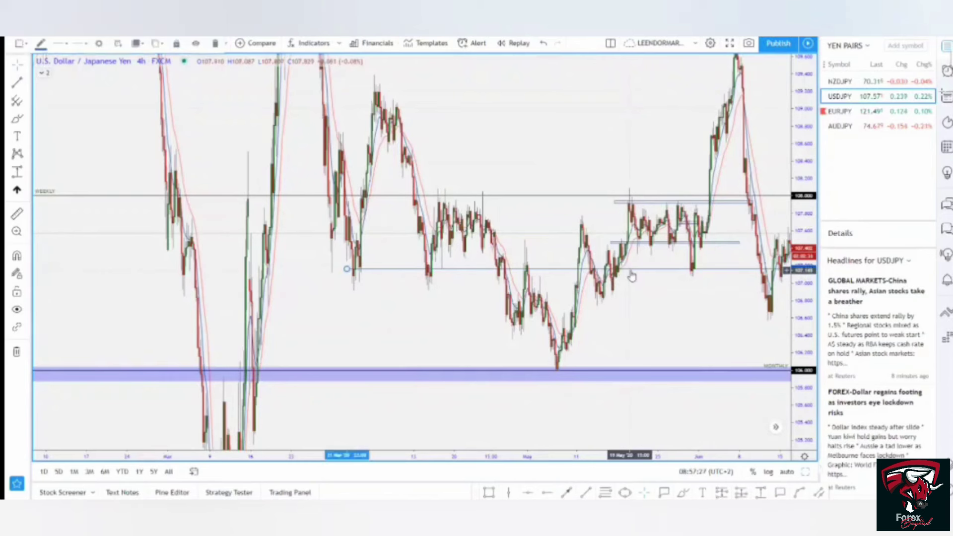
{"action": "left_click", "coordinate": [641, 246]}
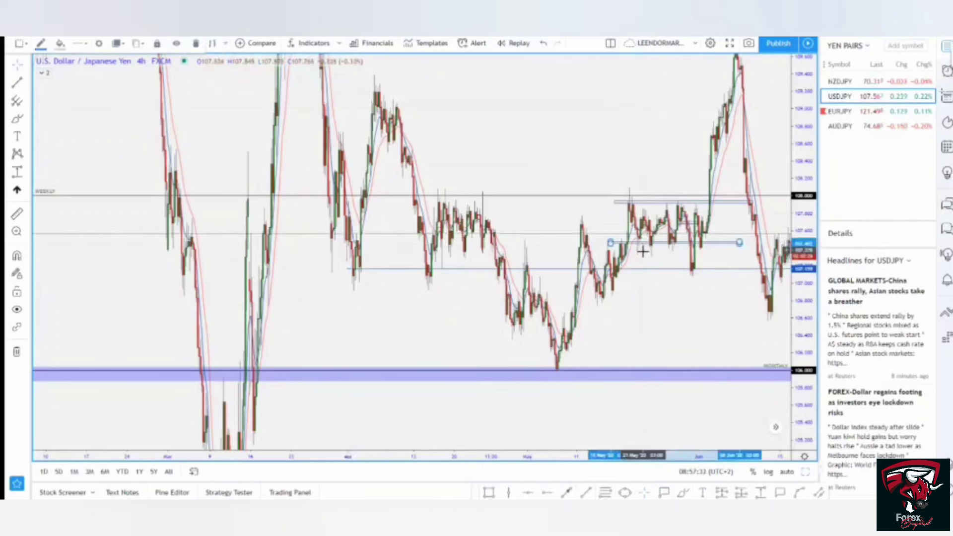
{"action": "key", "text": "Delete"}
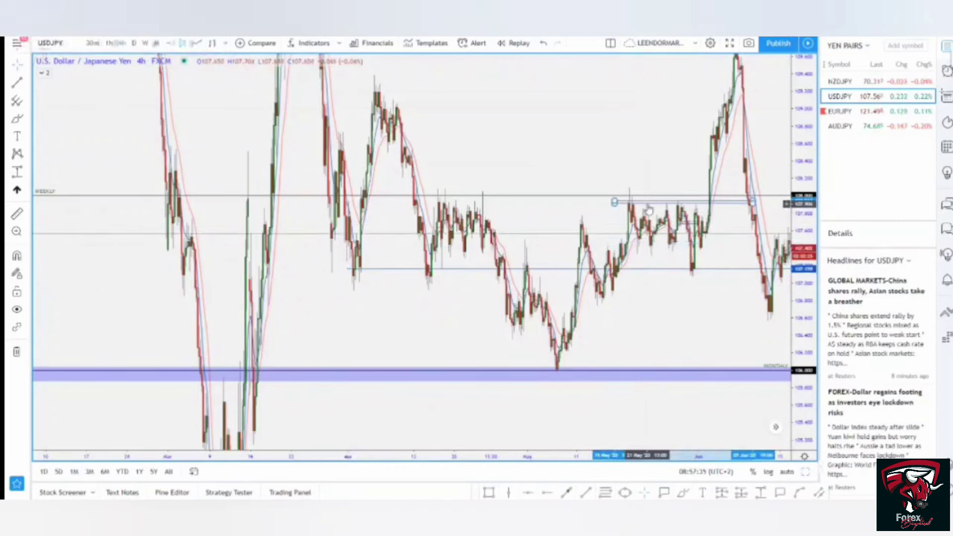
{"action": "left_click_drag", "start_coordinate": [682, 225], "coordinate": [560, 290]}
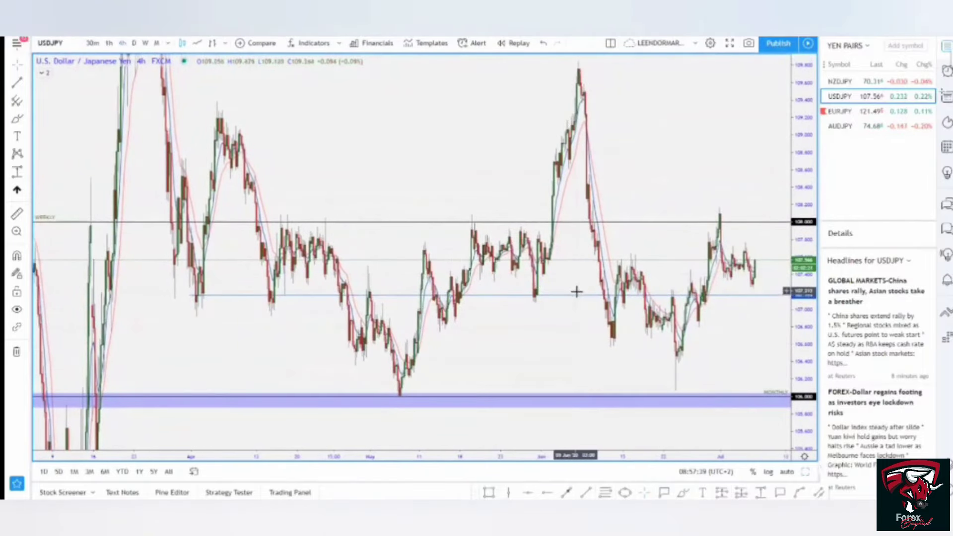
{"action": "left_click", "coordinate": [577, 297]}
{"action": "key", "text": "Delete"}
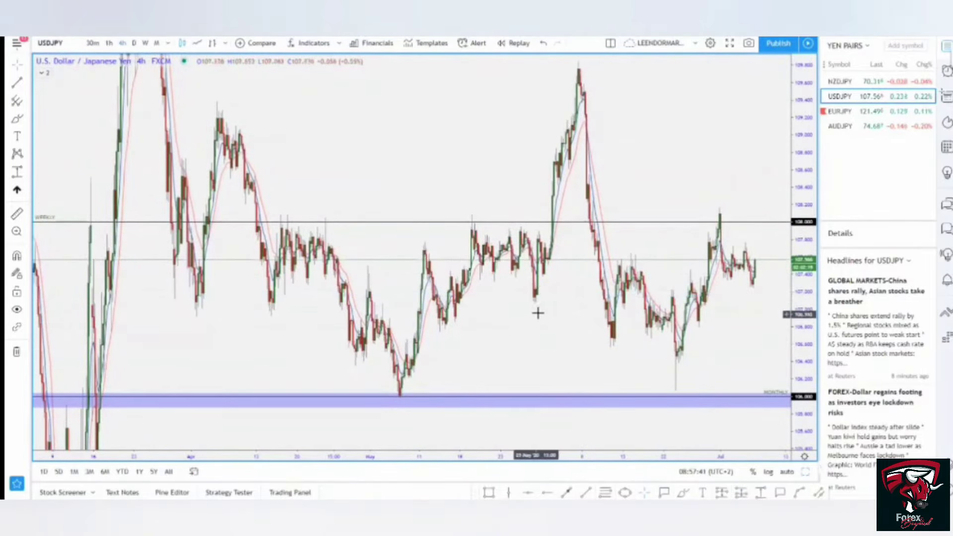
Step: Examine USDJPY's 4-hour price action below the 108.000 weekly level around late May
{"action": "left_click_drag", "start_coordinate": [541, 313], "coordinate": [591, 324]}
{"action": "scroll", "coordinate": [533, 269], "scroll_direction": "up", "scroll_amount": 2}
{"action": "mouse_move", "coordinate": [532, 270]}
{"action": "left_mouse_down"}
{"action": "mouse_move", "coordinate": [378, 274]}
{"action": "mouse_move", "coordinate": [517, 278]}
{"action": "left_mouse_up"}
{"action": "left_click_drag", "start_coordinate": [794, 380], "coordinate": [775, 128]}
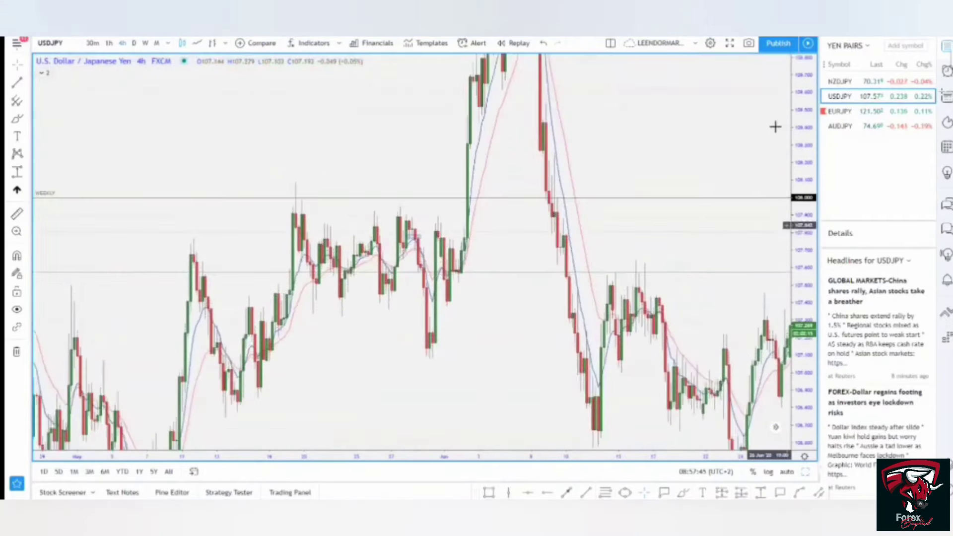
{"action": "left_click_drag", "start_coordinate": [435, 266], "coordinate": [497, 243]}
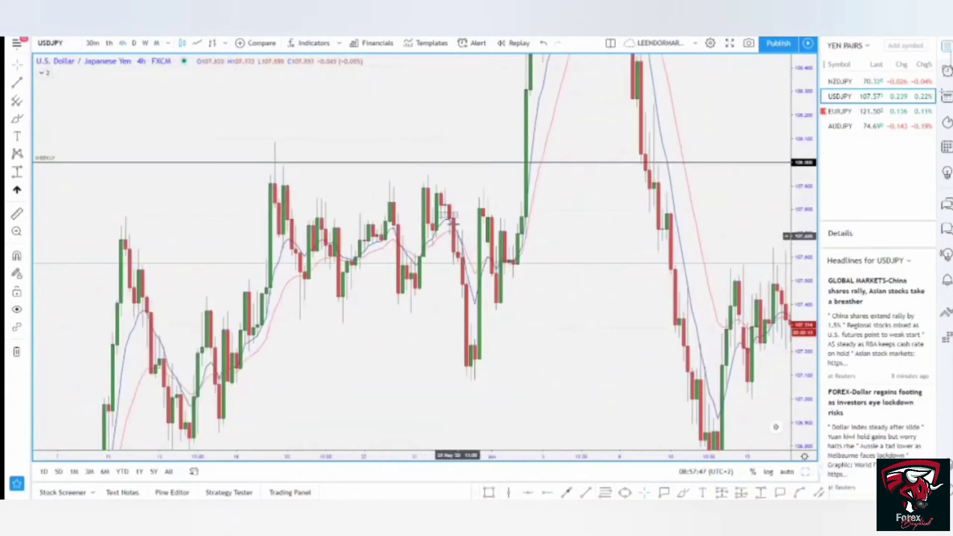
{"action": "left_click_drag", "start_coordinate": [567, 331], "coordinate": [682, 344]}
{"action": "scroll", "coordinate": [430, 295], "scroll_direction": "up", "scroll_amount": 5}
{"action": "left_click_drag", "start_coordinate": [411, 308], "coordinate": [510, 309]}
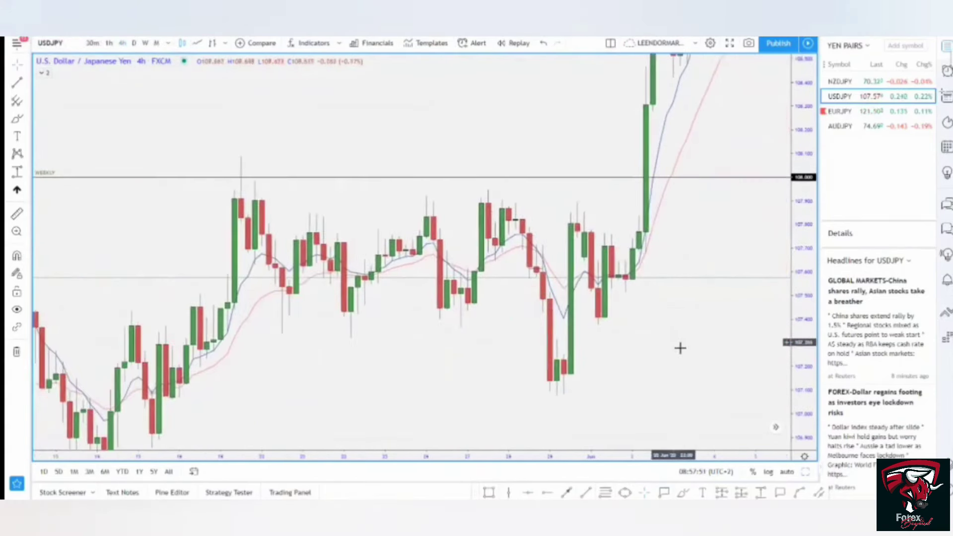
{"action": "left_click_drag", "start_coordinate": [796, 396], "coordinate": [797, 313]}
{"action": "left_click_drag", "start_coordinate": [571, 291], "coordinate": [655, 274]}
{"action": "left_click_drag", "start_coordinate": [795, 374], "coordinate": [788, 337]}
{"action": "left_click_drag", "start_coordinate": [711, 341], "coordinate": [749, 331]}
{"action": "scroll", "coordinate": [498, 322], "scroll_direction": "up", "scroll_amount": 2}
{"action": "left_click_drag", "start_coordinate": [492, 347], "coordinate": [524, 356]}
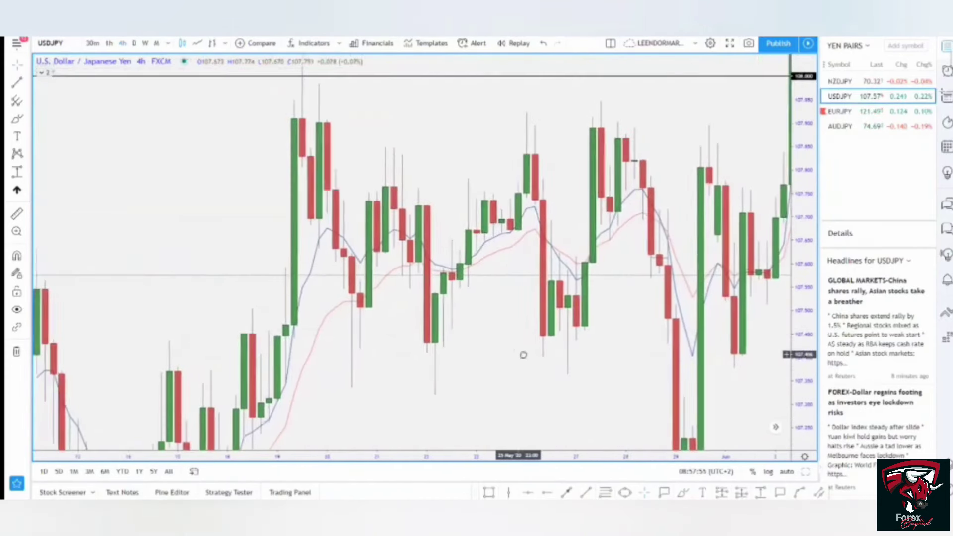
{"action": "scroll", "coordinate": [447, 242], "scroll_direction": "down", "scroll_amount": 5}
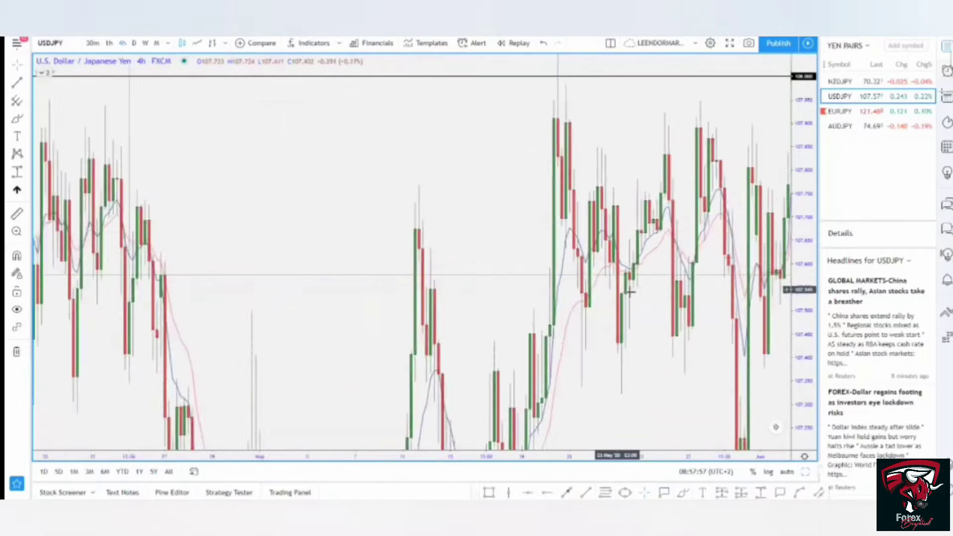
{"action": "scroll", "coordinate": [448, 241], "scroll_direction": "down", "scroll_amount": 3}
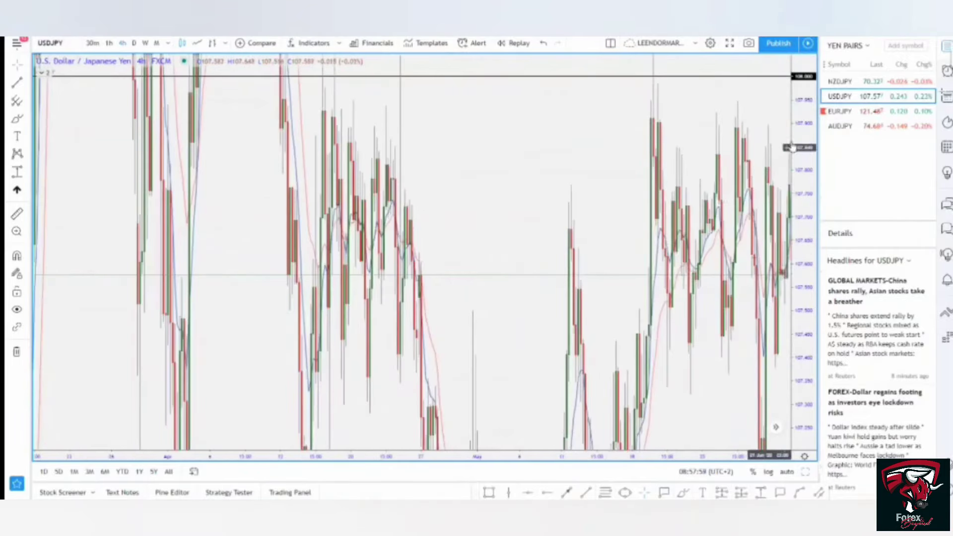
{"action": "left_click_drag", "start_coordinate": [798, 155], "coordinate": [798, 331]}
{"action": "left_click_drag", "start_coordinate": [665, 320], "coordinate": [584, 263]}
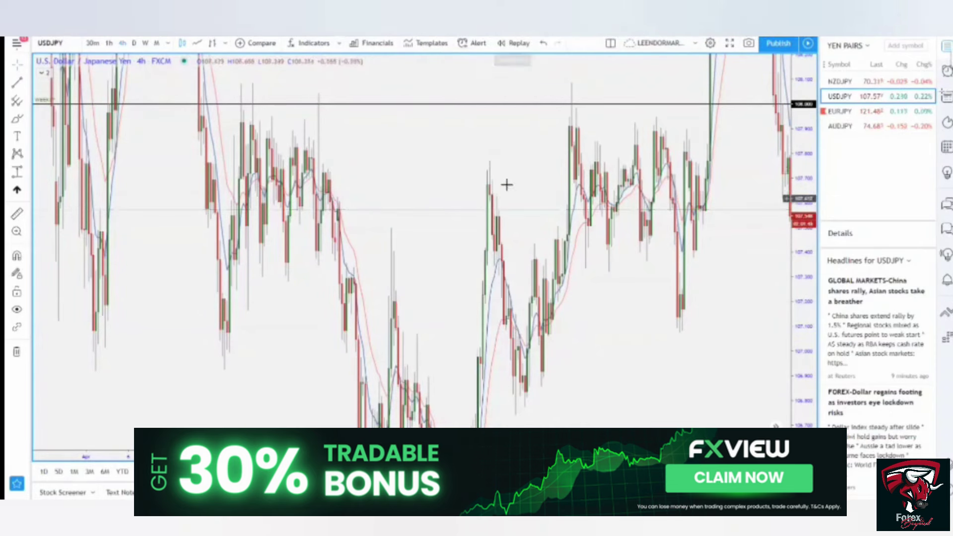
Step: Start a bar replay of the USDJPY 4-hour chart from the 22 May candle, below the 108.000 weekly level
{"action": "scroll", "coordinate": [507, 252], "scroll_direction": "up", "scroll_amount": 4}
{"action": "scroll", "coordinate": [506, 252], "scroll_direction": "up", "scroll_amount": 2}
{"action": "left_click_drag", "start_coordinate": [604, 228], "coordinate": [340, 241]}
{"action": "left_click_drag", "start_coordinate": [603, 253], "coordinate": [709, 251]}
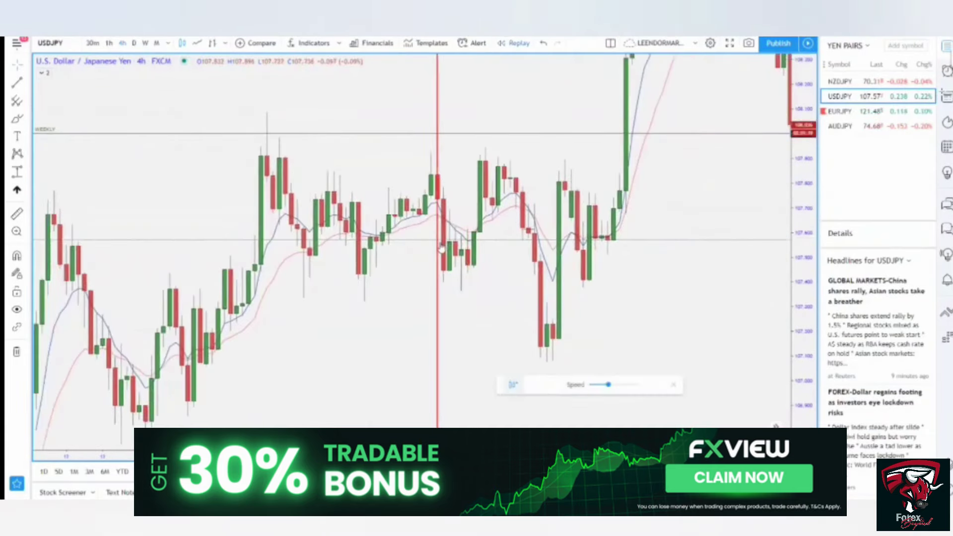
{"action": "left_click", "coordinate": [376, 268]}
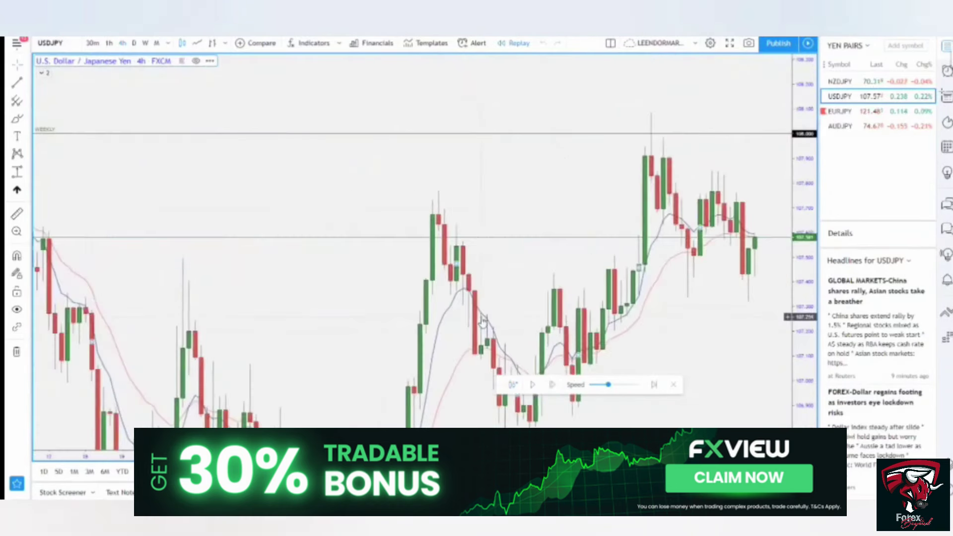
Step: Switch the replayed USDJPY chart to the 1-hour timeframe
{"action": "left_click_drag", "start_coordinate": [729, 296], "coordinate": [642, 288]}
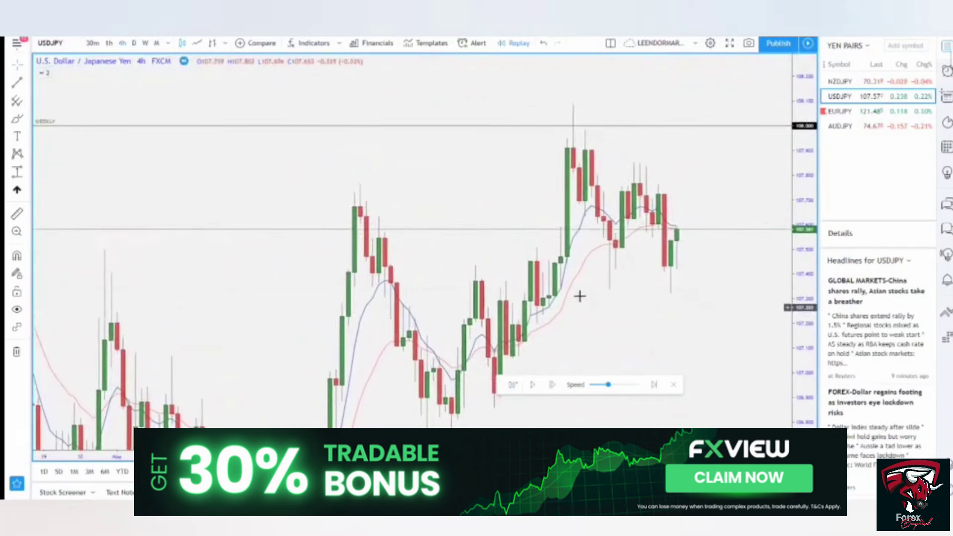
{"action": "scroll", "coordinate": [579, 295], "scroll_direction": "up", "scroll_amount": 5}
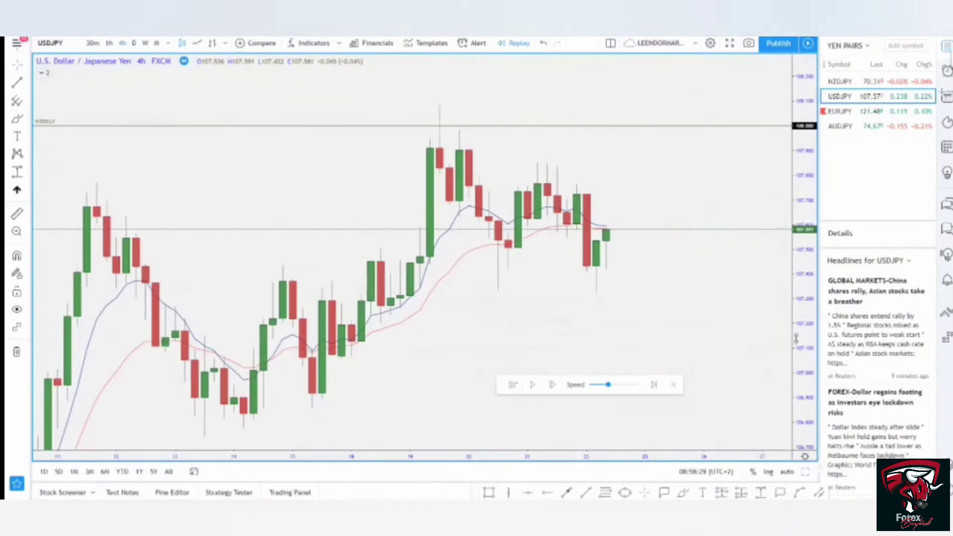
{"action": "left_click_drag", "start_coordinate": [797, 337], "coordinate": [787, 213]}
{"action": "left_click_drag", "start_coordinate": [607, 233], "coordinate": [702, 284]}
{"action": "scroll", "coordinate": [626, 307], "scroll_direction": "up", "scroll_amount": 3}
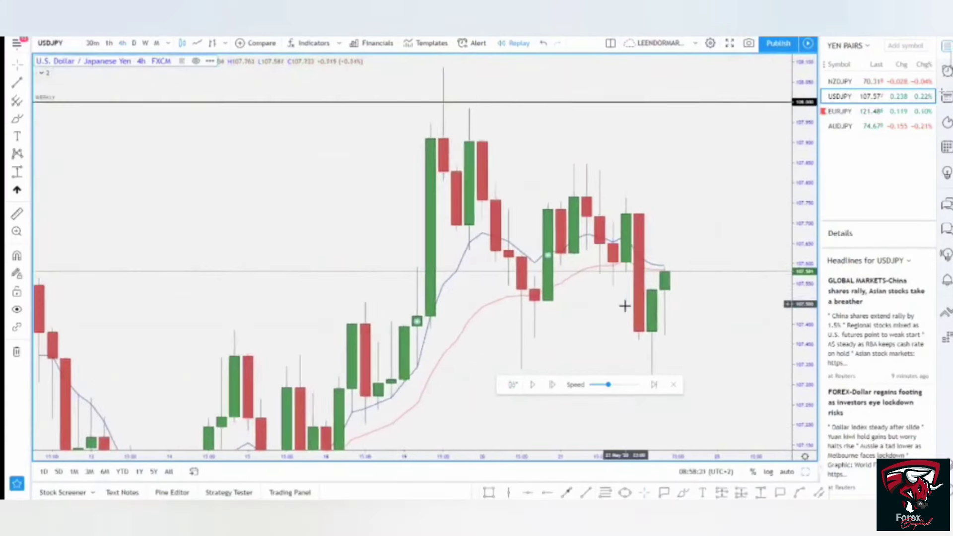
{"action": "left_click_drag", "start_coordinate": [583, 313], "coordinate": [565, 292]}
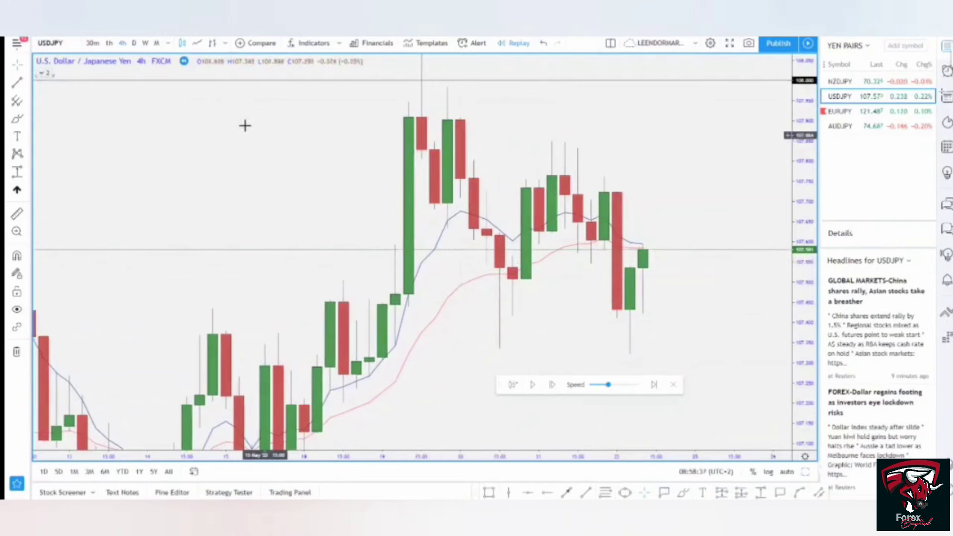
{"action": "left_click", "coordinate": [113, 44]}
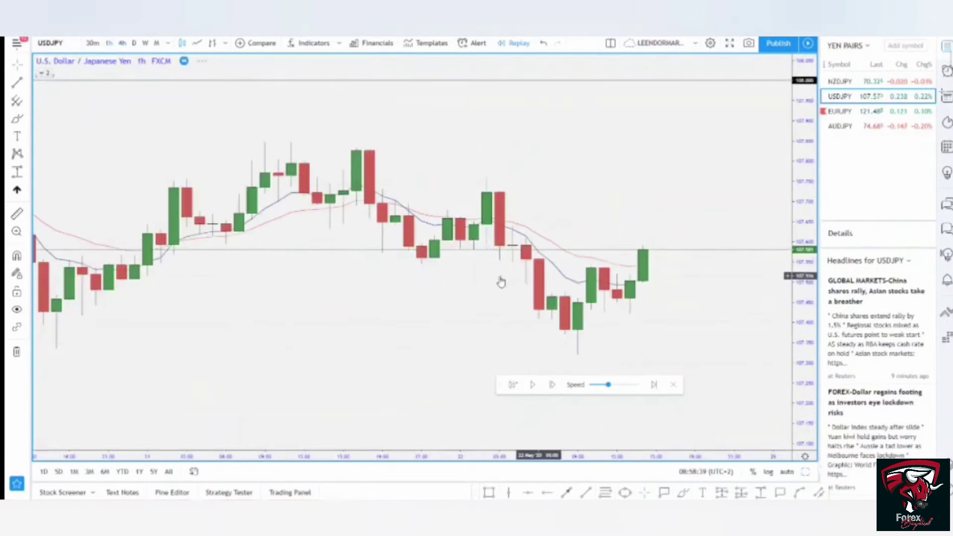
Step: Examine the 1-hour swing highs and lows leading up to the last replayed candle on 22 May
{"action": "scroll", "coordinate": [566, 295], "scroll_direction": "down", "scroll_amount": 1}
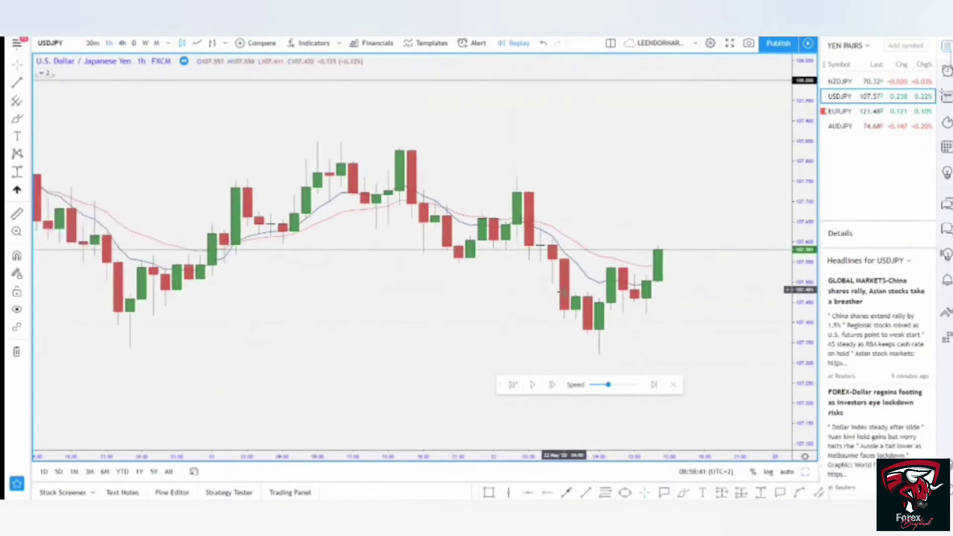
{"action": "scroll", "coordinate": [556, 296], "scroll_direction": "down", "scroll_amount": 2}
{"action": "scroll", "coordinate": [541, 298], "scroll_direction": "down", "scroll_amount": 3}
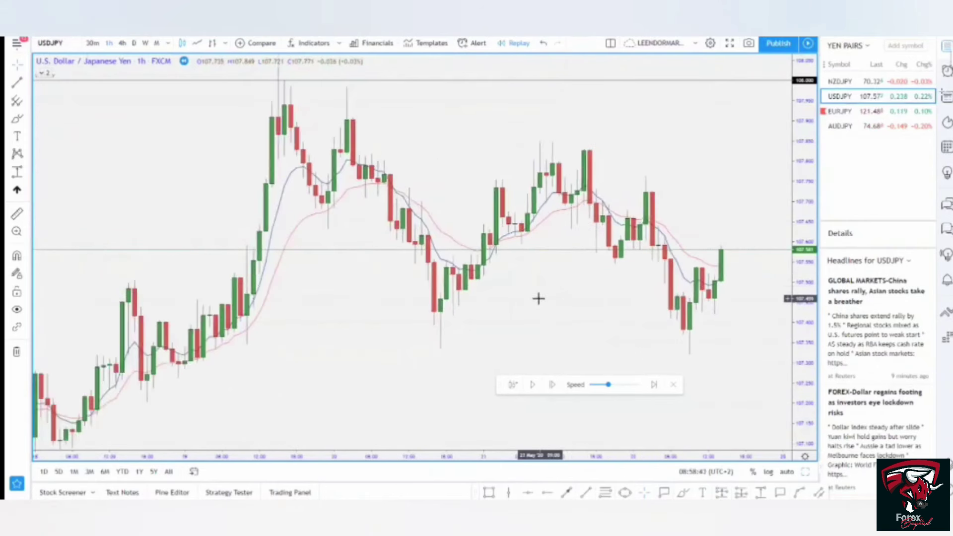
{"action": "scroll", "coordinate": [660, 285], "scroll_direction": "down", "scroll_amount": 2}
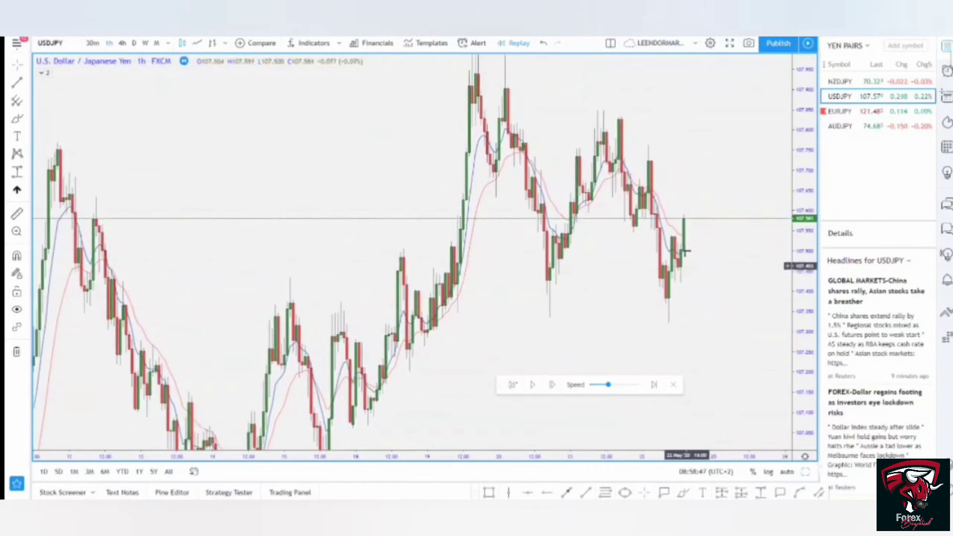
{"action": "scroll", "coordinate": [534, 288], "scroll_direction": "up", "scroll_amount": 2}
{"action": "scroll", "coordinate": [535, 295], "scroll_direction": "up", "scroll_amount": 1}
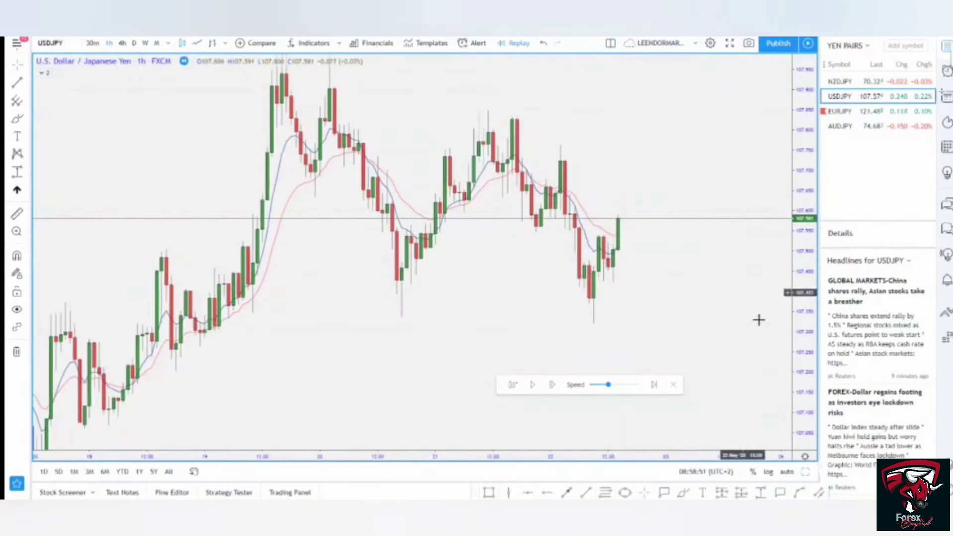
{"action": "left_click_drag", "start_coordinate": [800, 351], "coordinate": [800, 325]}
{"action": "left_click_drag", "start_coordinate": [627, 278], "coordinate": [624, 329]}
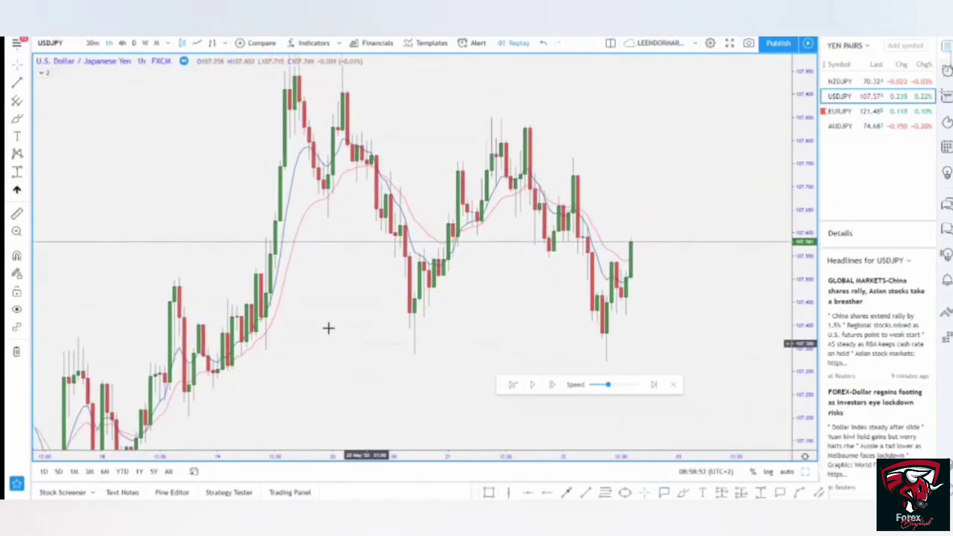
Step: Draw a horizontal trend line at about 107.41 through the 20 and 22 May lows and extend it past the last candle
{"action": "left_click", "coordinate": [16, 84]}
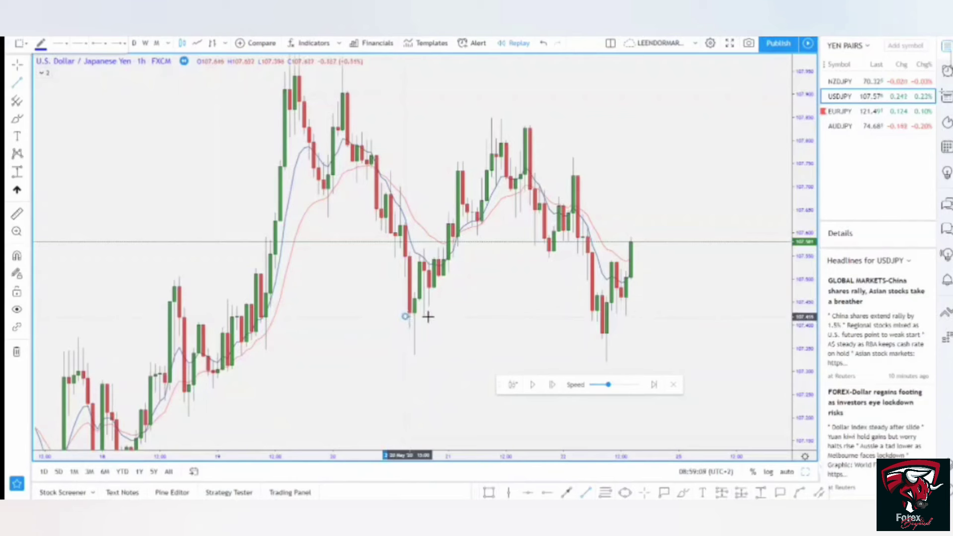
{"action": "left_click", "coordinate": [663, 316]}
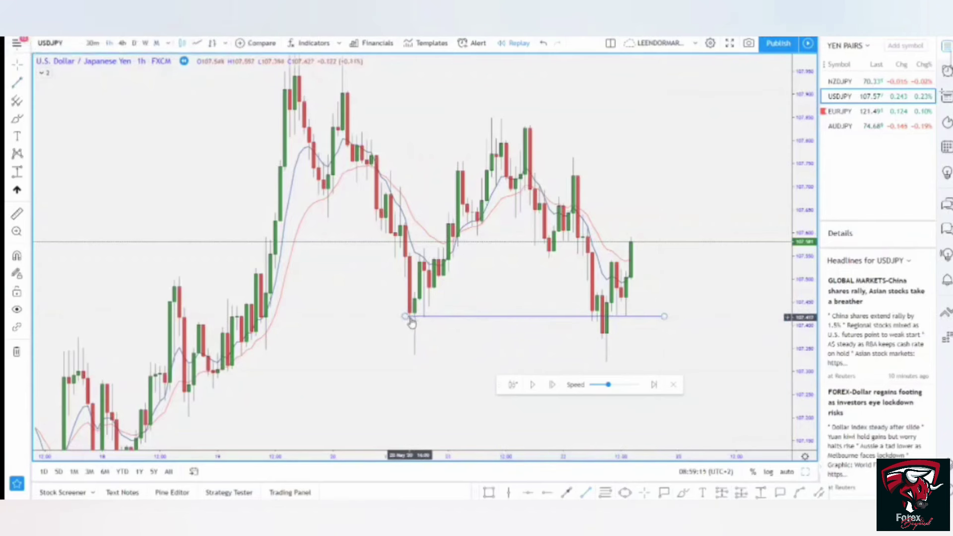
{"action": "left_click", "coordinate": [433, 320]}
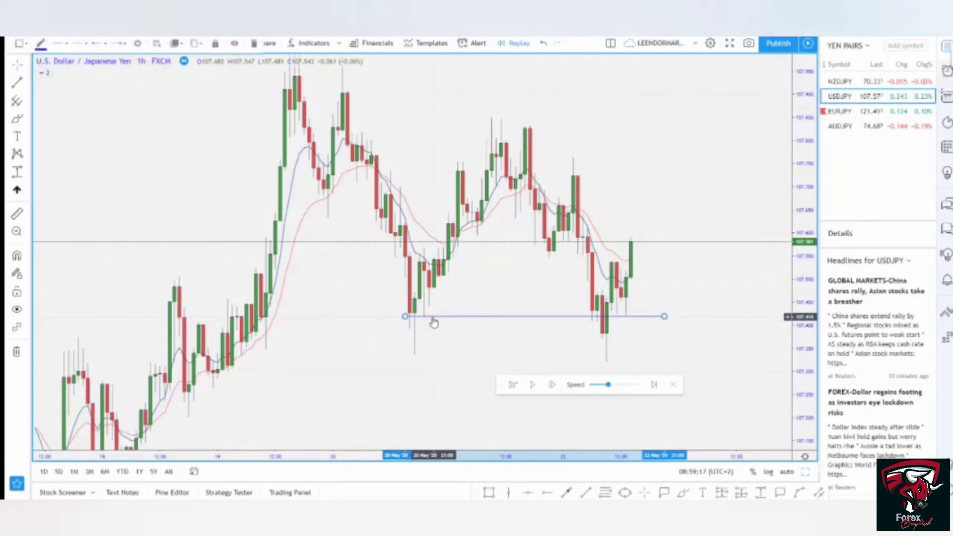
{"action": "left_click_drag", "start_coordinate": [432, 318], "coordinate": [431, 319]}
{"action": "left_click", "coordinate": [526, 345]}
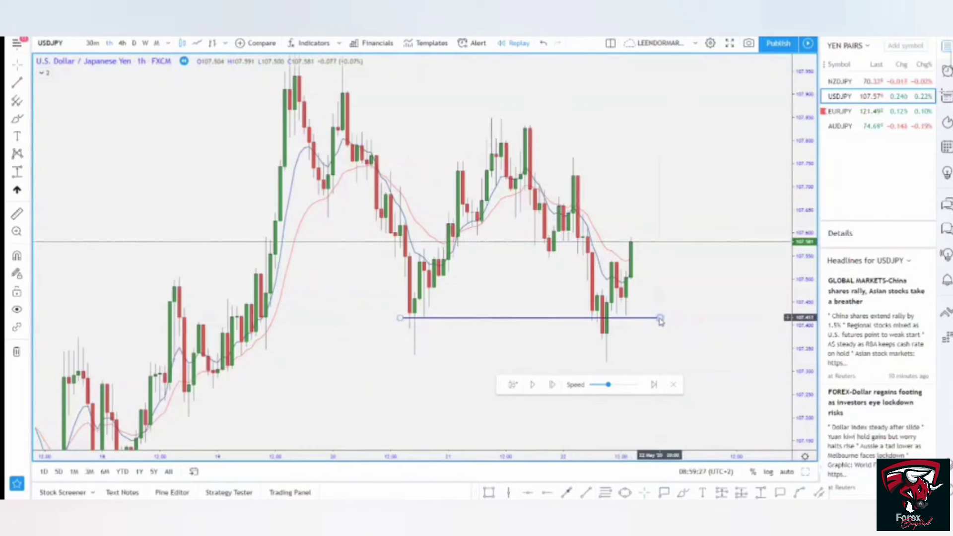
{"action": "left_click_drag", "start_coordinate": [661, 318], "coordinate": [748, 318]}
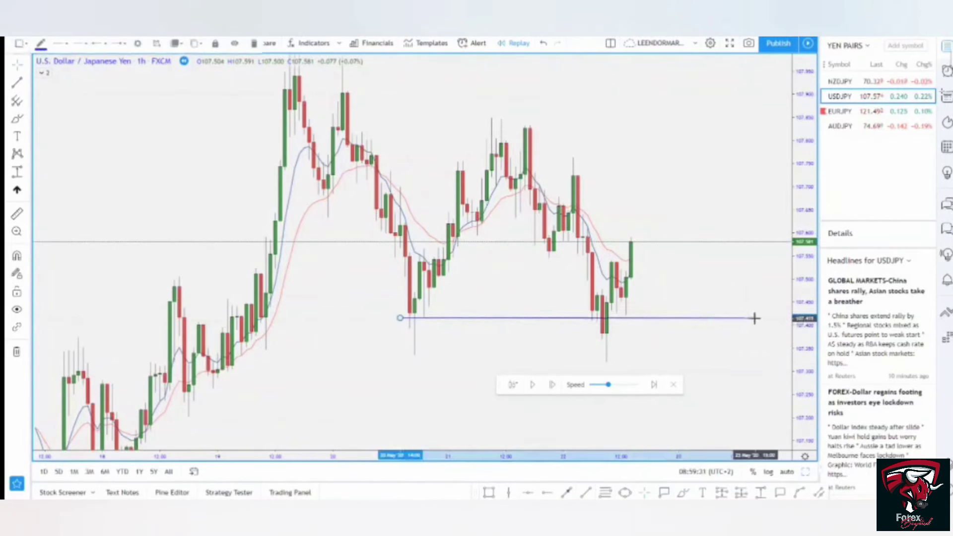
{"action": "left_click_drag", "start_coordinate": [758, 318], "coordinate": [763, 317]}
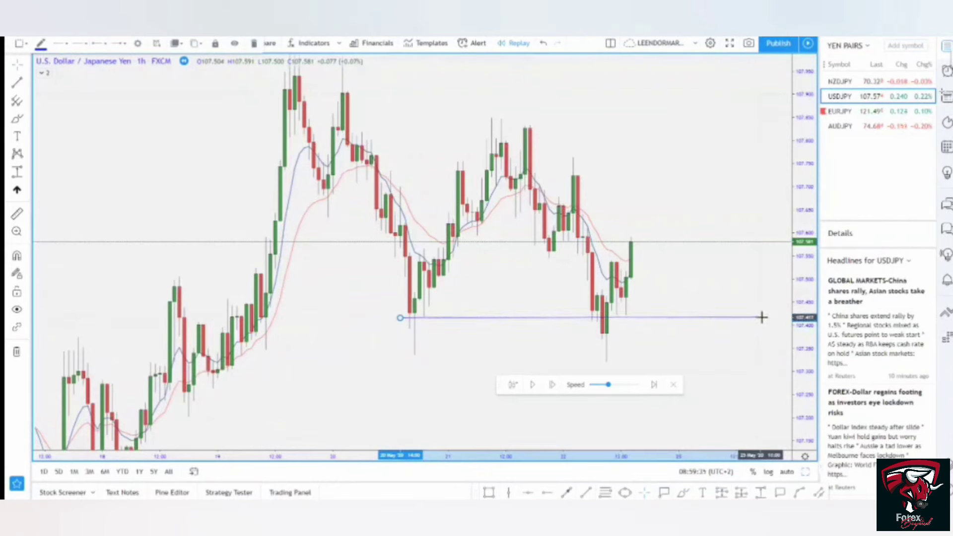
Step: Brush a curved stroke under the 20 May low and another under the 22 May low, both along the support line
{"action": "left_click", "coordinate": [728, 297]}
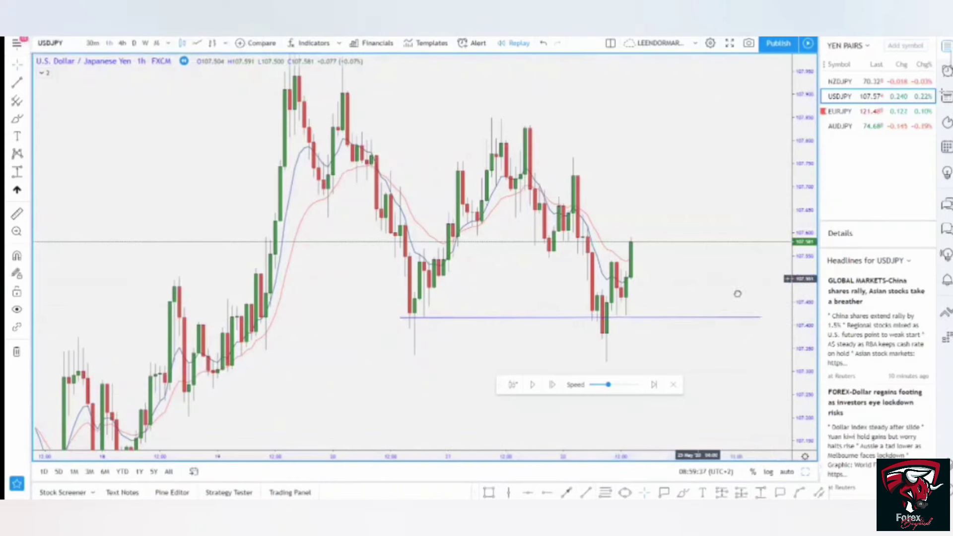
{"action": "left_click_drag", "start_coordinate": [700, 279], "coordinate": [744, 294]}
{"action": "scroll", "coordinate": [646, 315], "scroll_direction": "up", "scroll_amount": 3}
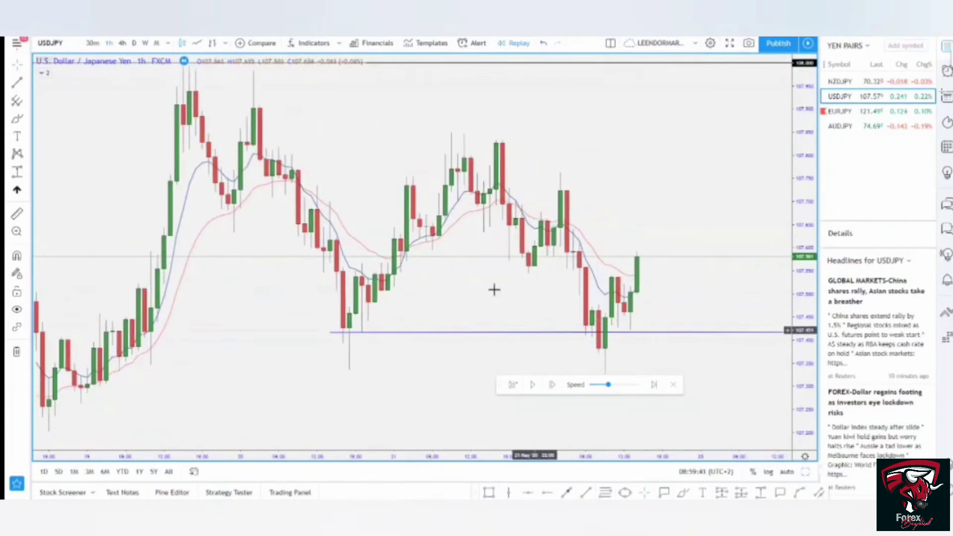
{"action": "left_click_drag", "start_coordinate": [646, 303], "coordinate": [670, 291]}
{"action": "scroll", "coordinate": [728, 211], "scroll_direction": "up", "scroll_amount": 5}
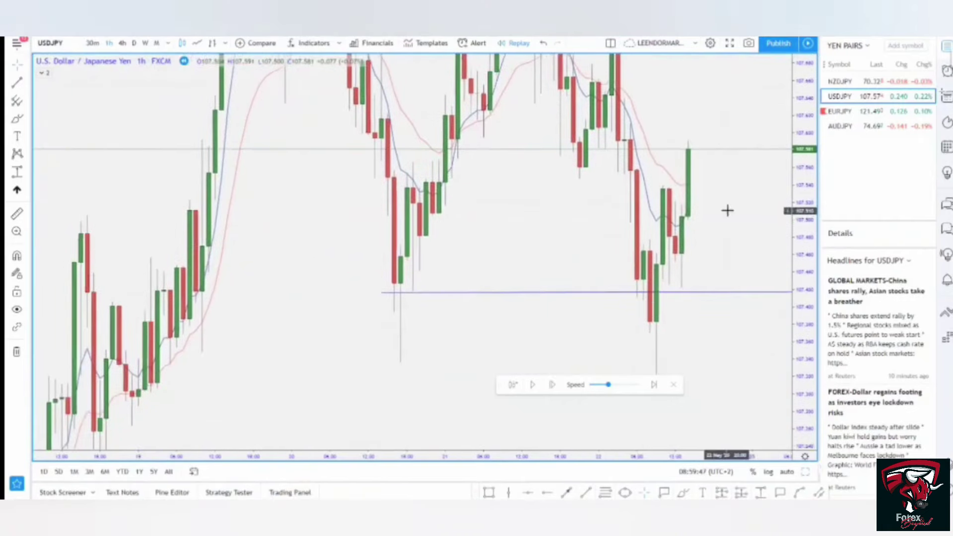
{"action": "left_click_drag", "start_coordinate": [510, 387], "coordinate": [519, 417]}
{"action": "left_click_drag", "start_coordinate": [505, 343], "coordinate": [505, 390]}
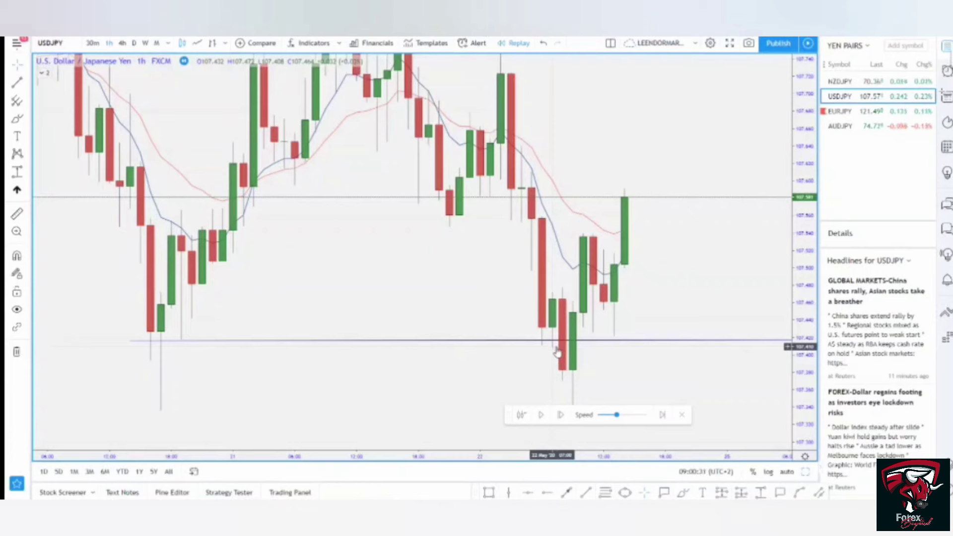
{"action": "left_click_drag", "start_coordinate": [449, 255], "coordinate": [475, 251]}
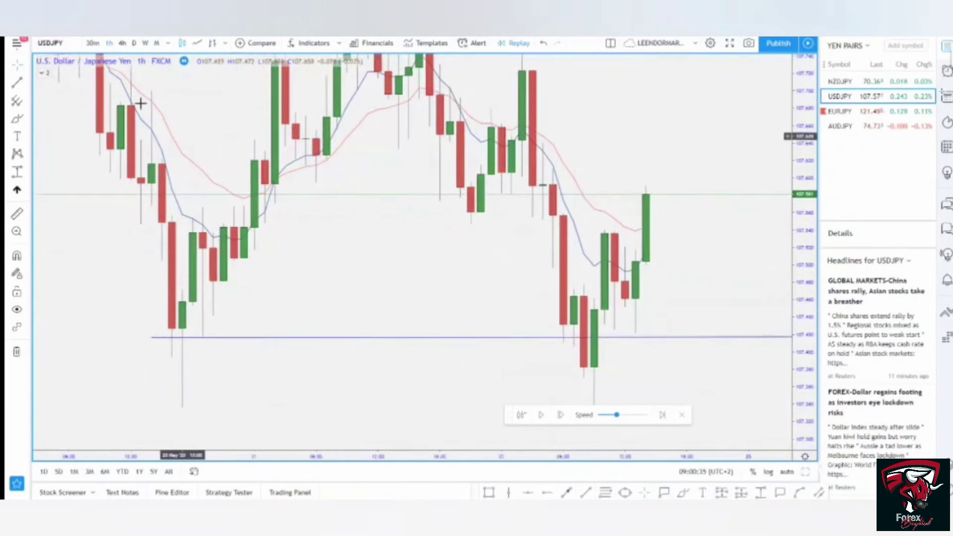
{"action": "mouse_move", "coordinate": [141, 328]}
{"action": "left_mouse_down"}
{"action": "mouse_move", "coordinate": [207, 351]}
{"action": "mouse_move", "coordinate": [214, 341]}
{"action": "left_mouse_up"}
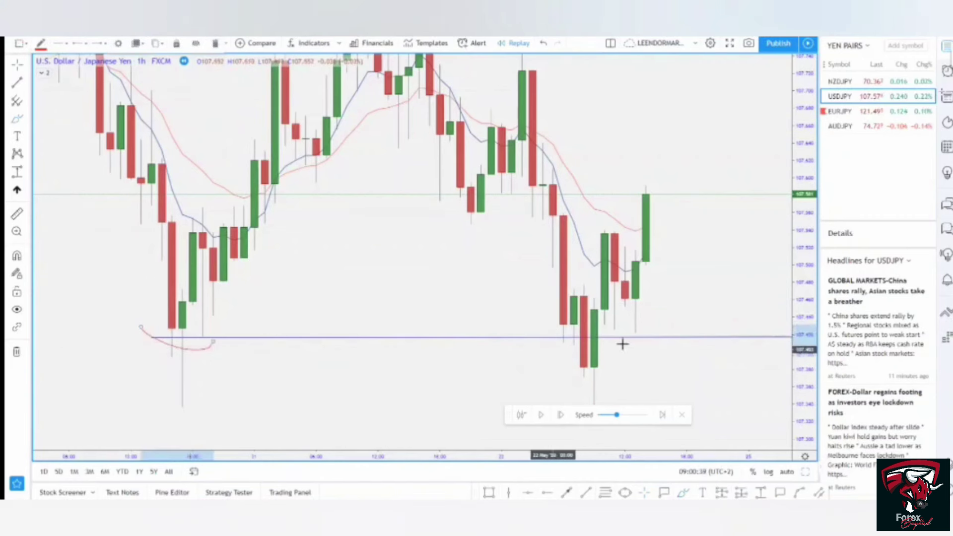
{"action": "left_click_drag", "start_coordinate": [559, 334], "coordinate": [625, 331]}
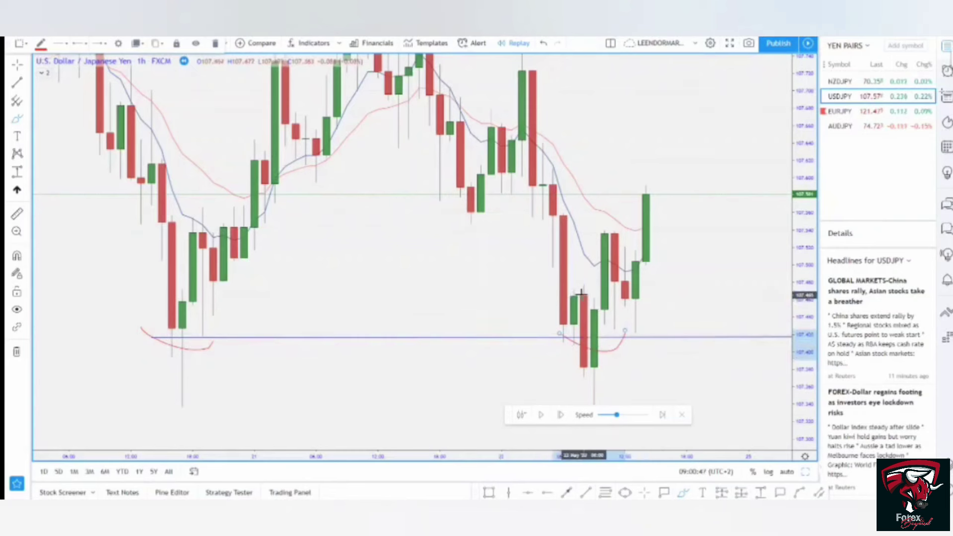
Step: Draw rectangles around the two-candle pattern at the 22 May 07:00 low and the matching pattern at the 20 May low
{"action": "left_click", "coordinate": [490, 492]}
{"action": "left_click_drag", "start_coordinate": [562, 286], "coordinate": [584, 351]}
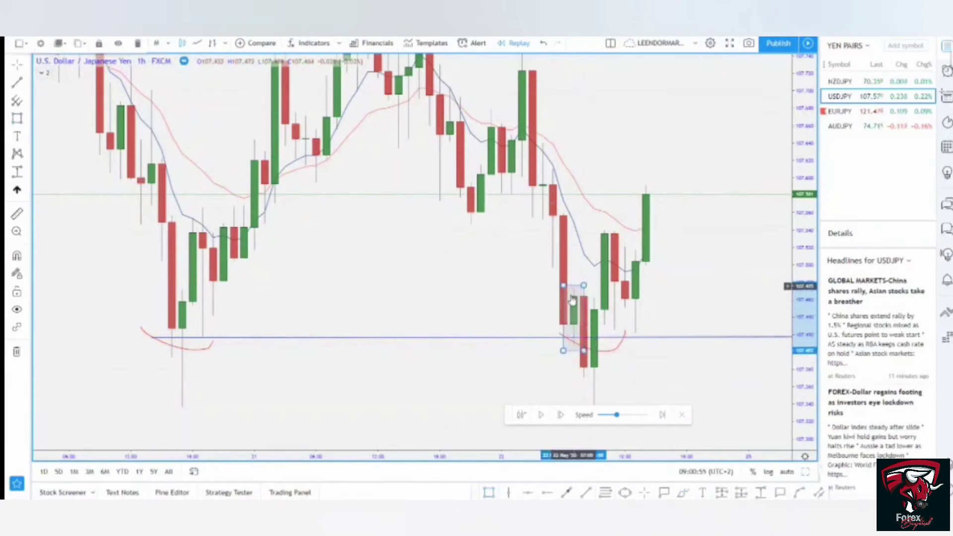
{"action": "left_click", "coordinate": [490, 494]}
{"action": "mouse_move", "coordinate": [172, 286]}
{"action": "left_mouse_down"}
{"action": "mouse_move", "coordinate": [198, 366]}
{"action": "mouse_move", "coordinate": [193, 411]}
{"action": "left_mouse_up"}
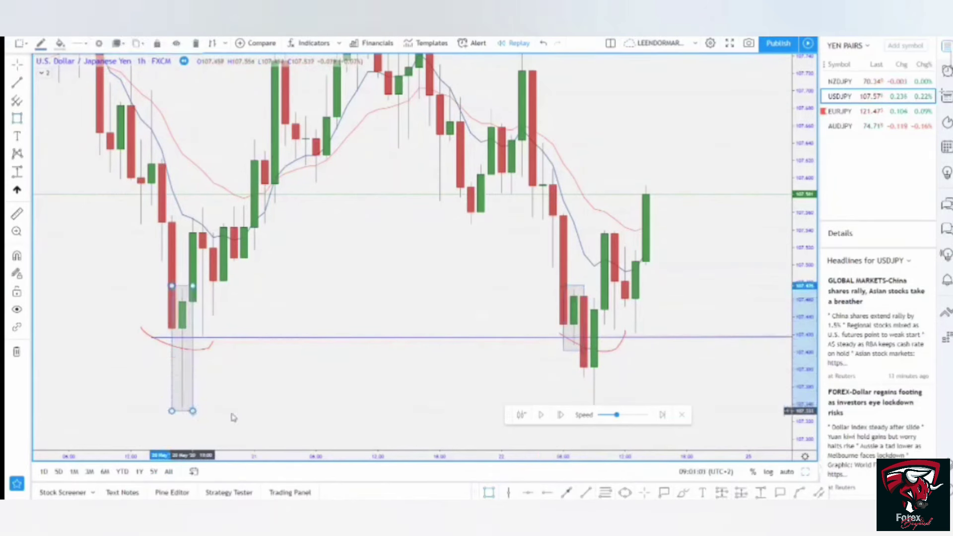
{"action": "left_click", "coordinate": [233, 417]}
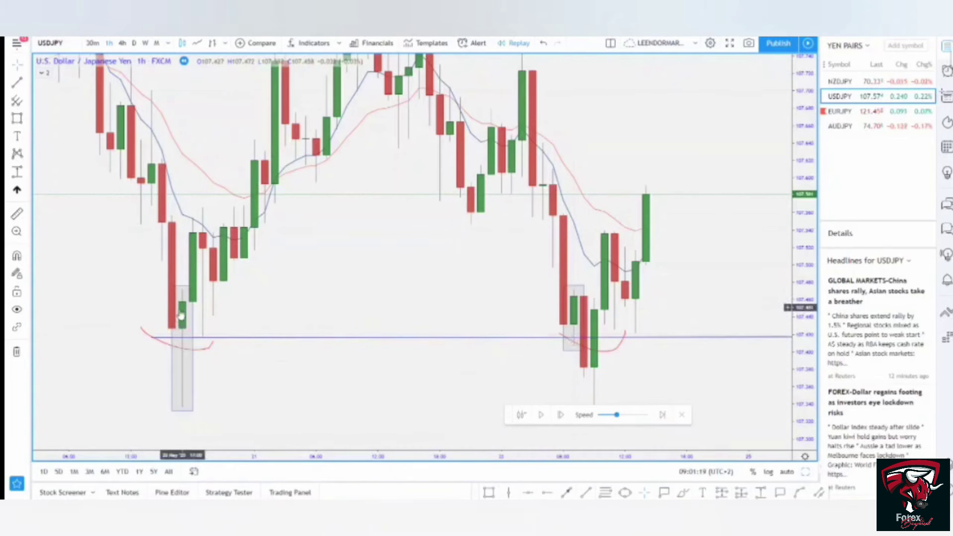
{"action": "left_click", "coordinate": [173, 387]}
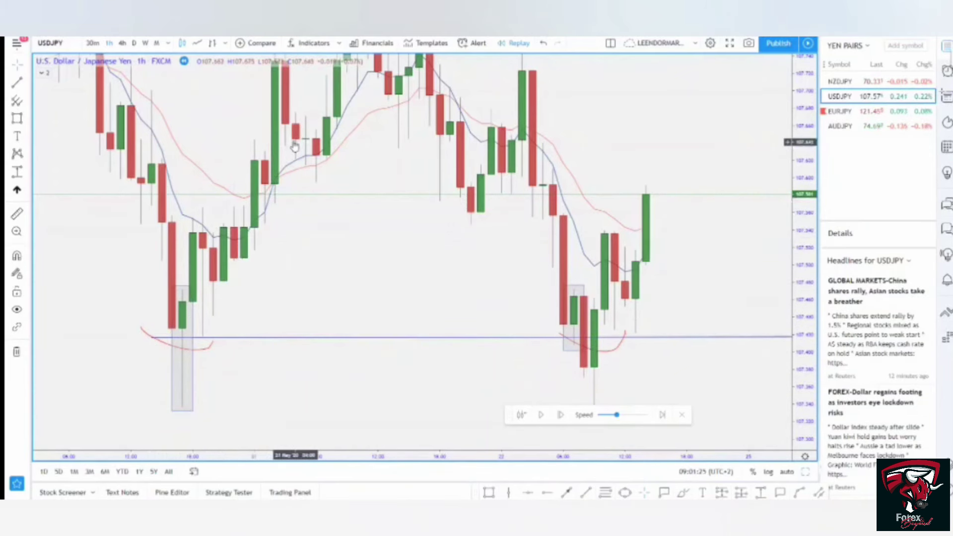
Step: Draw a rectangle around the next red and green candle pair, which dips below the support line on 22 May
{"action": "left_click_drag", "start_coordinate": [648, 305], "coordinate": [639, 301]}
{"action": "left_click_drag", "start_coordinate": [620, 384], "coordinate": [551, 376]}
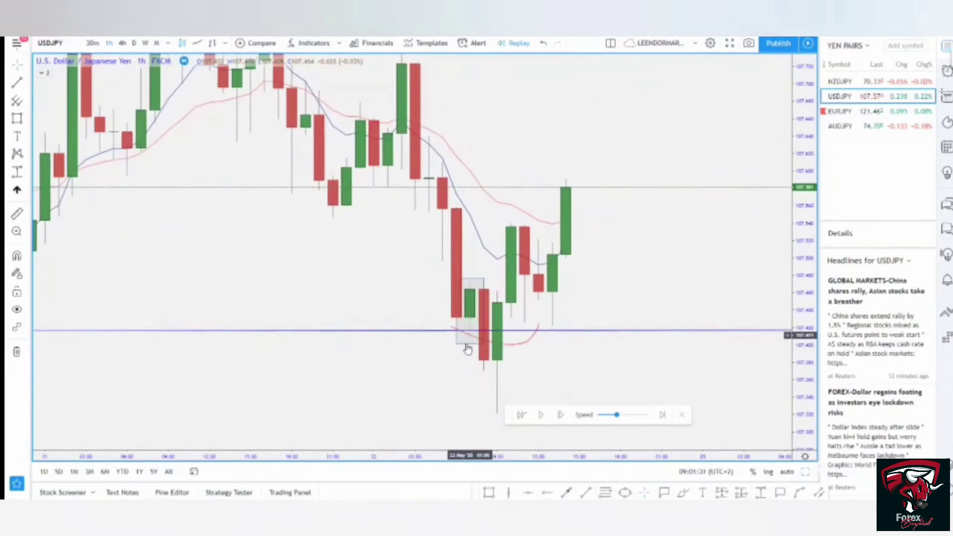
{"action": "left_click", "coordinate": [485, 310]}
{"action": "left_click", "coordinate": [508, 376]}
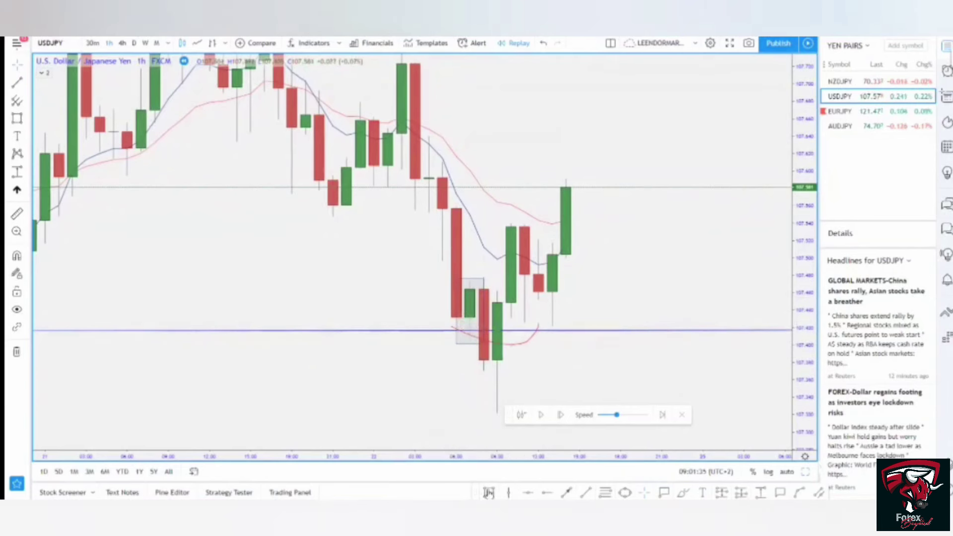
{"action": "left_click", "coordinate": [489, 492]}
{"action": "left_click_drag", "start_coordinate": [486, 287], "coordinate": [511, 434]}
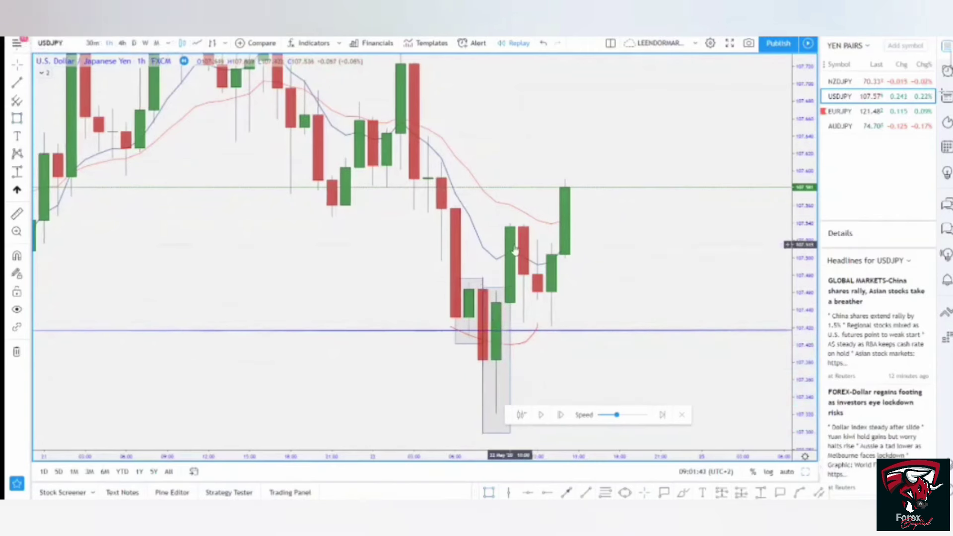
Step: Draw a horizontal trend line at about 107.47 from the top of the first boxed 22 May pattern past the last candle
{"action": "left_click_drag", "start_coordinate": [594, 308], "coordinate": [634, 308]}
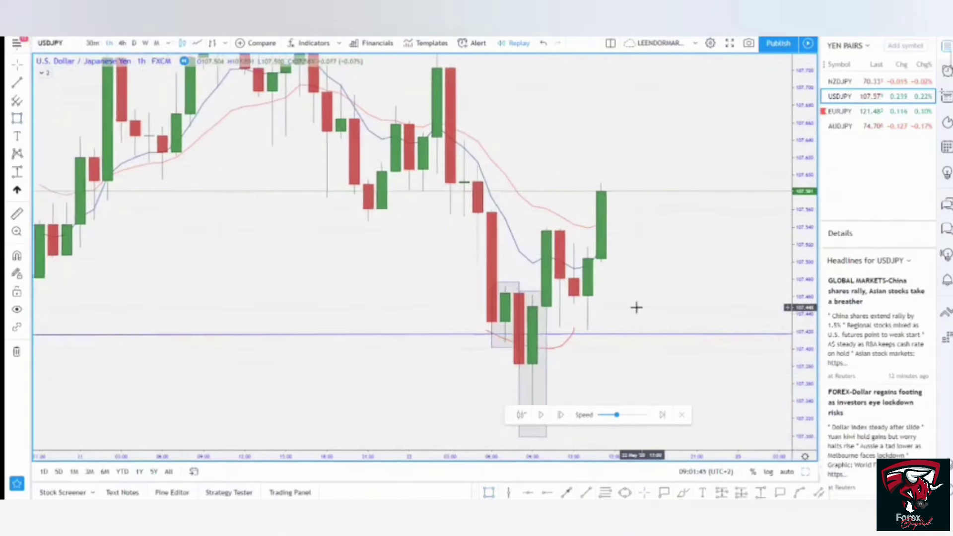
{"action": "left_click_drag", "start_coordinate": [808, 400], "coordinate": [808, 298]}
{"action": "left_click_drag", "start_coordinate": [719, 296], "coordinate": [766, 235]}
{"action": "scroll", "coordinate": [621, 287], "scroll_direction": "up", "scroll_amount": 5}
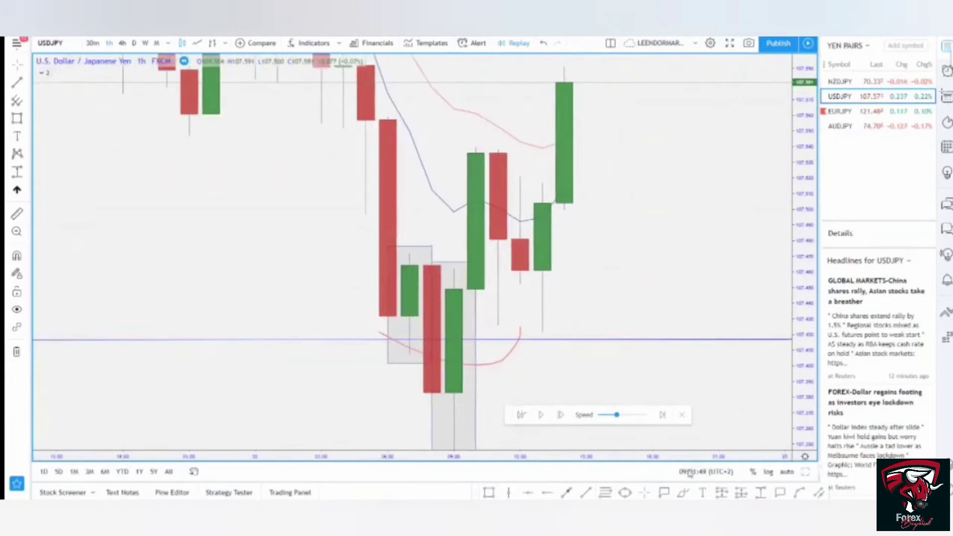
{"action": "left_click", "coordinate": [587, 494]}
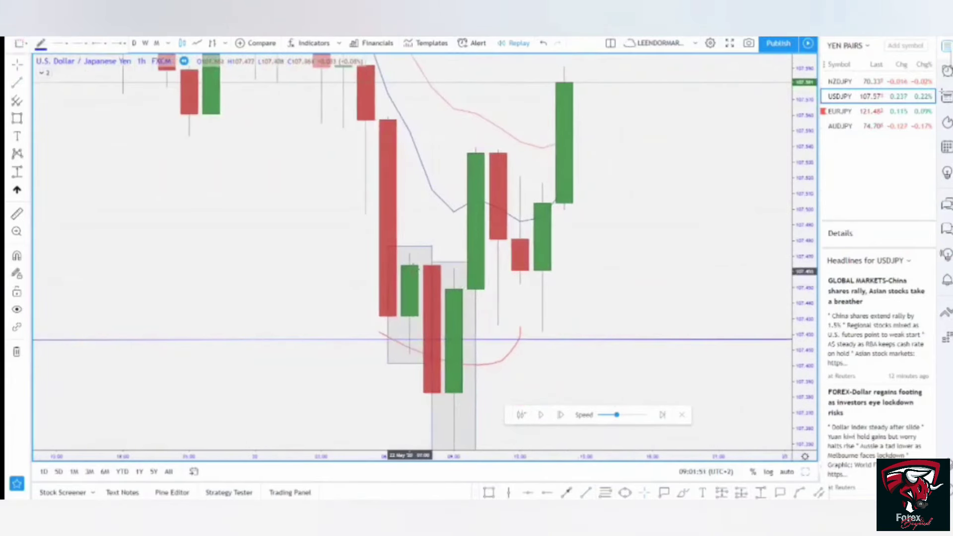
{"action": "left_click", "coordinate": [402, 261]}
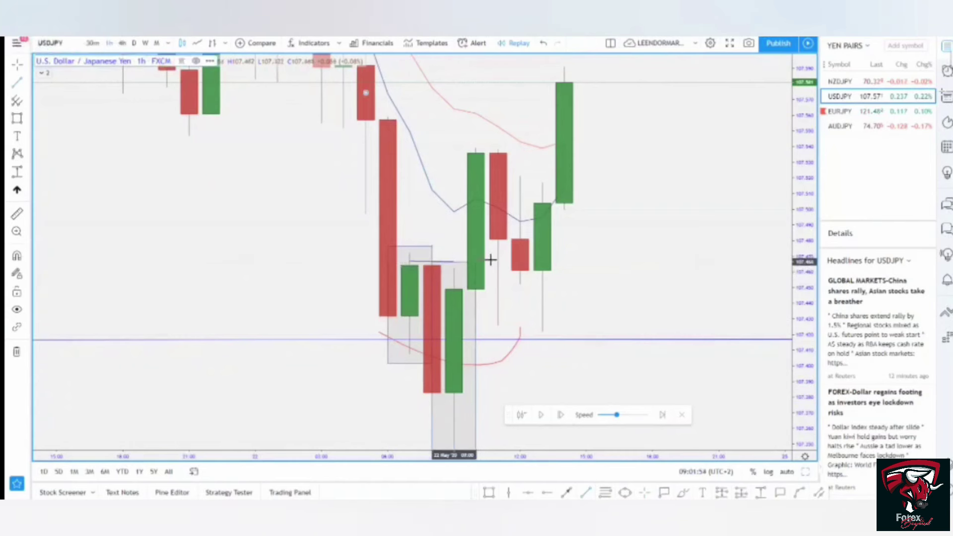
{"action": "left_click", "coordinate": [595, 263]}
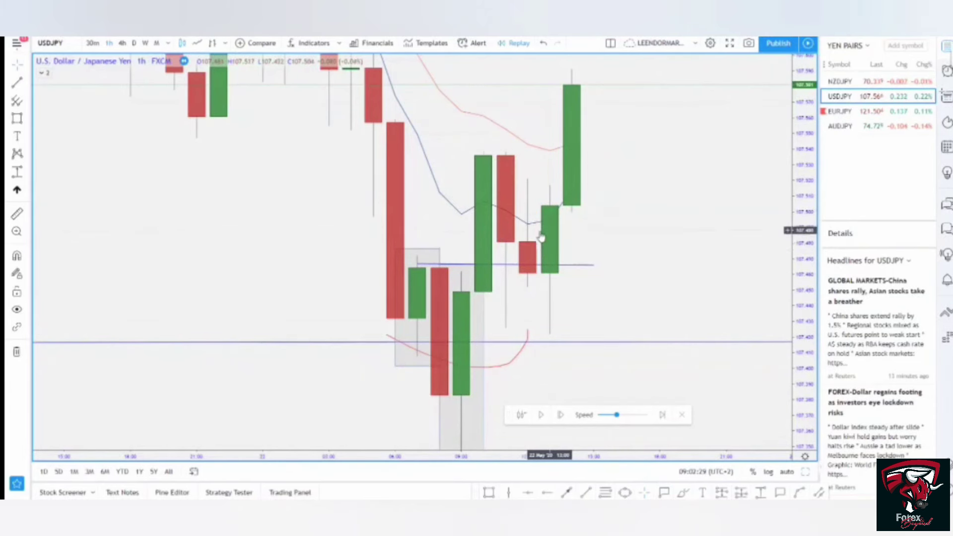
Step: Advance the replay through the 22 May candles that retest the 107.47 line
{"action": "left_click_drag", "start_coordinate": [615, 177], "coordinate": [575, 219]}
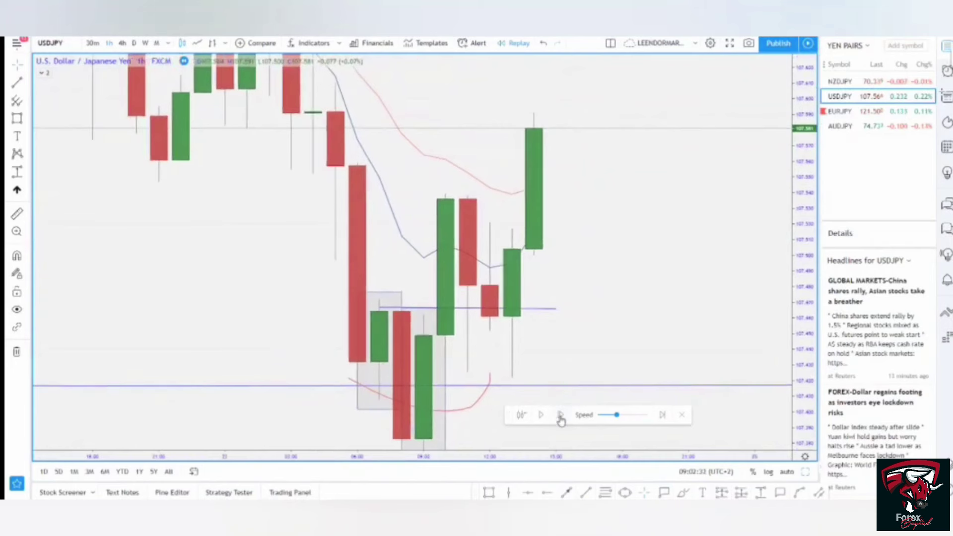
{"action": "left_click", "coordinate": [561, 416]}
{"action": "left_click", "coordinate": [560, 416]}
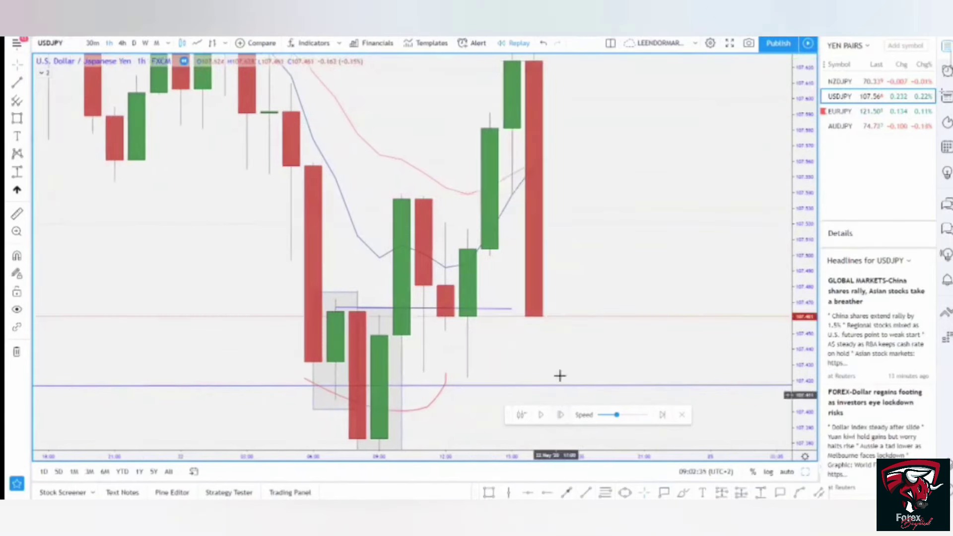
{"action": "left_click_drag", "start_coordinate": [566, 249], "coordinate": [570, 303]}
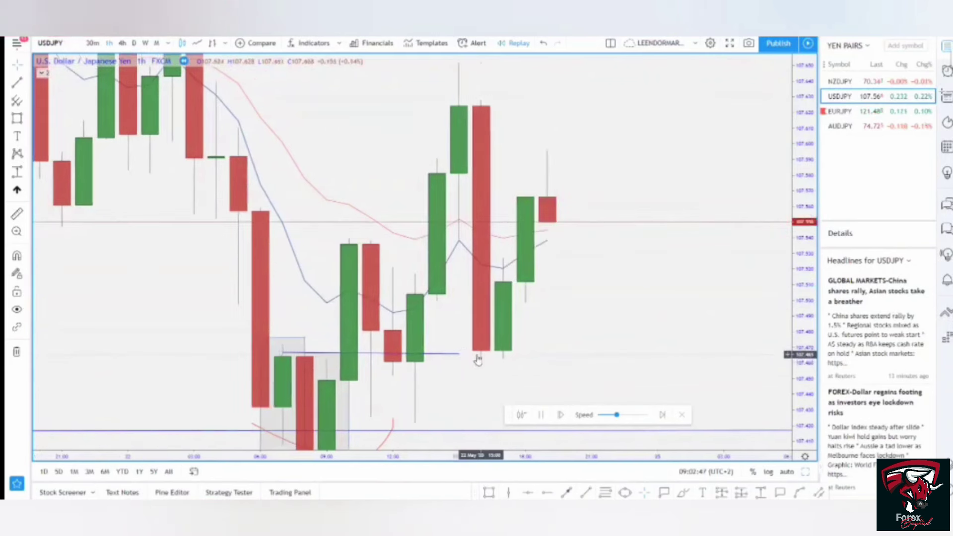
Step: Extend the 107.47 line past the latest replayed candle and pause the replay
{"action": "left_click_drag", "start_coordinate": [462, 359], "coordinate": [602, 353]}
{"action": "left_click", "coordinate": [603, 382]}
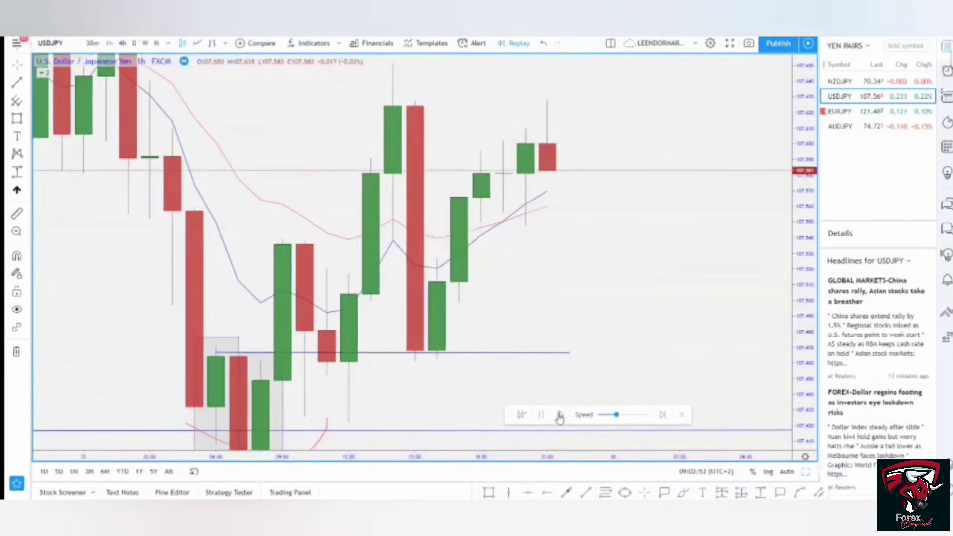
{"action": "left_click", "coordinate": [546, 416]}
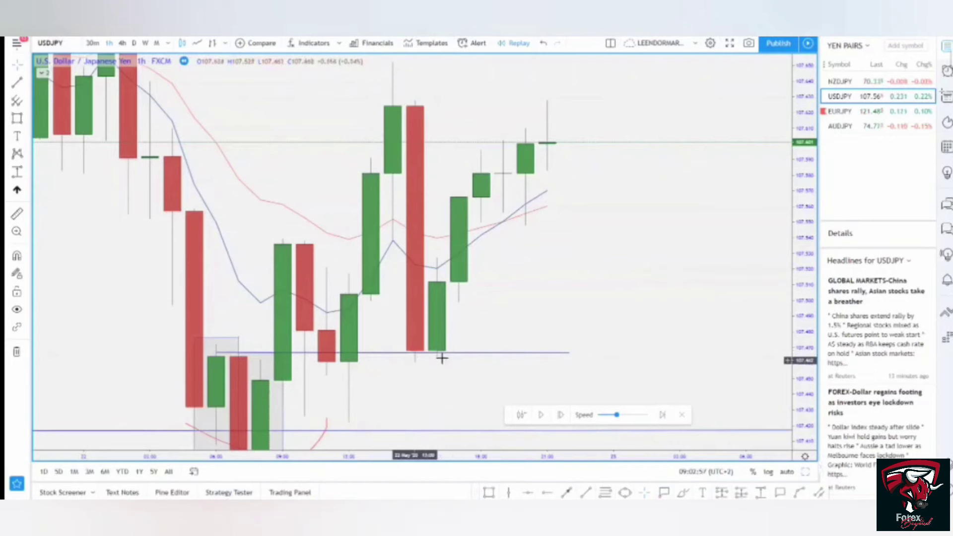
Step: Draw a horizontal trend line at about 107.63 from the 22 May afternoon swing high past the last candle
{"action": "left_click_drag", "start_coordinate": [529, 307], "coordinate": [519, 362]}
{"action": "left_click_drag", "start_coordinate": [800, 218], "coordinate": [800, 315]}
{"action": "left_click_drag", "start_coordinate": [601, 295], "coordinate": [553, 298]}
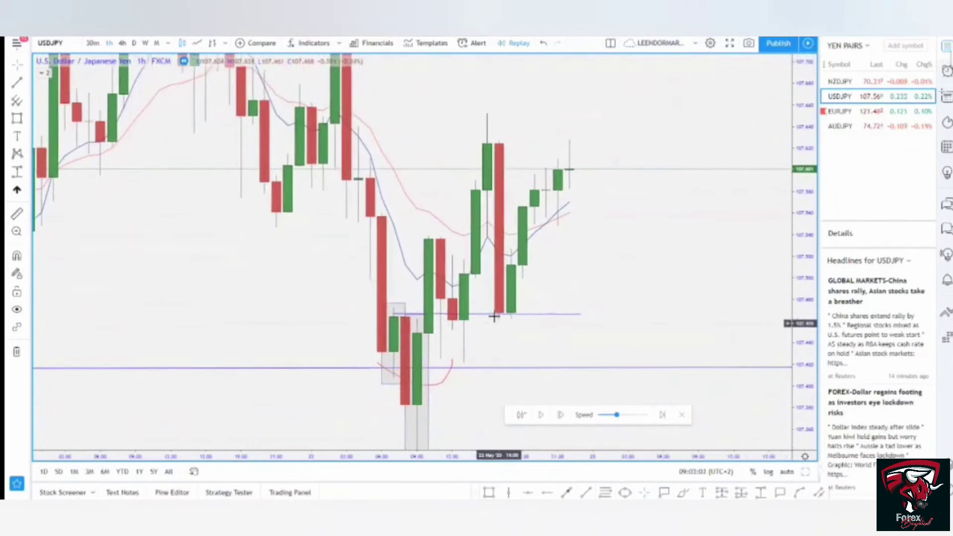
{"action": "left_click_drag", "start_coordinate": [627, 213], "coordinate": [587, 260]}
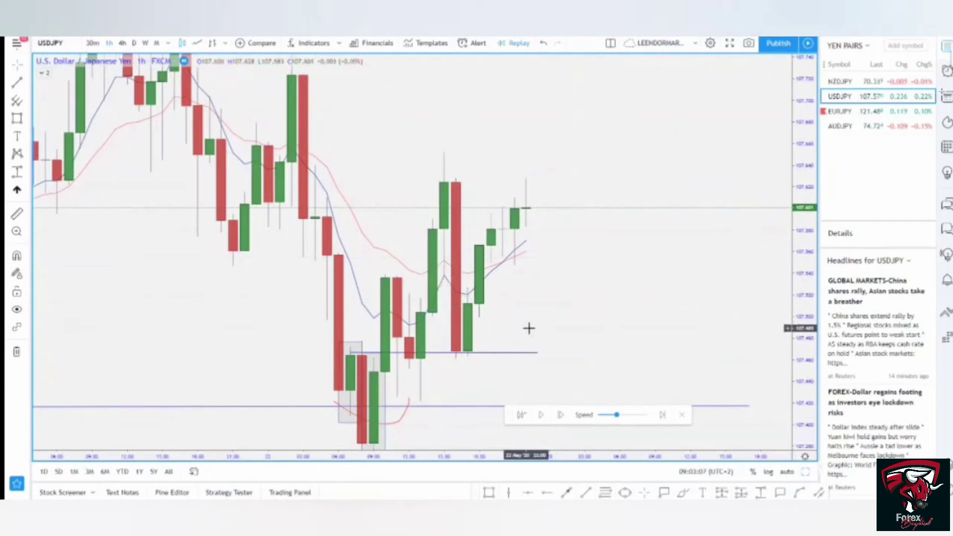
{"action": "left_click", "coordinate": [586, 493]}
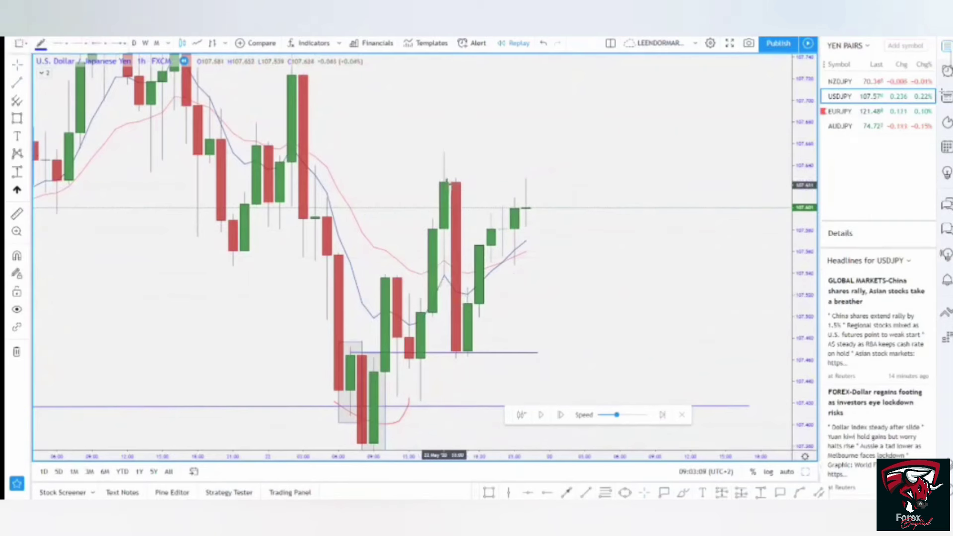
{"action": "left_click", "coordinate": [433, 178]}
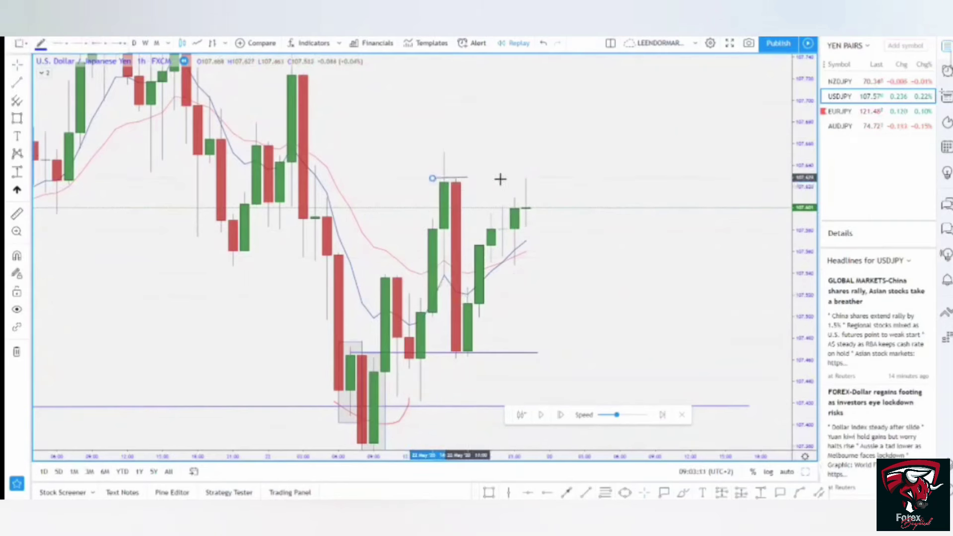
{"action": "left_click", "coordinate": [575, 178]}
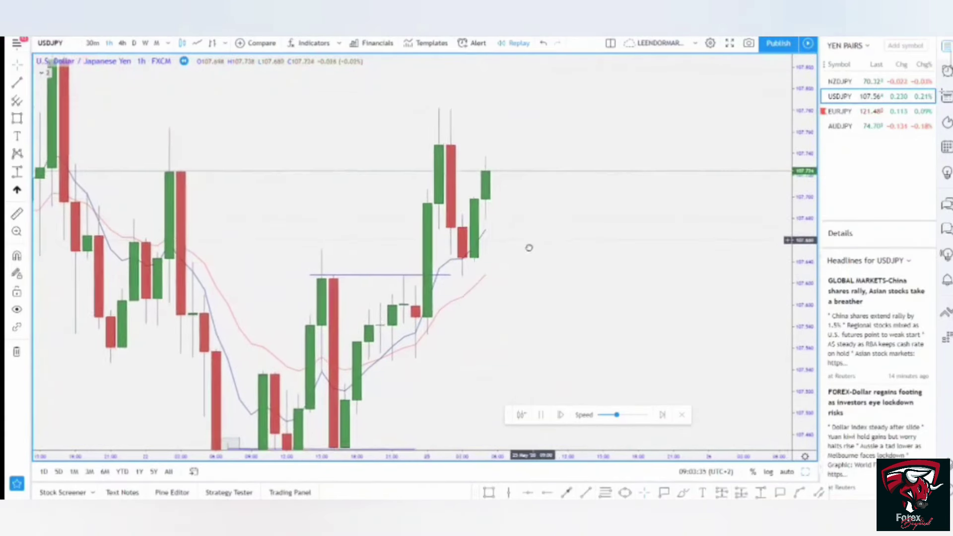
Step: Extend the 107.63 line past the newly replayed 25 May candles and pause the replay
{"action": "left_click_drag", "start_coordinate": [439, 277], "coordinate": [506, 276]}
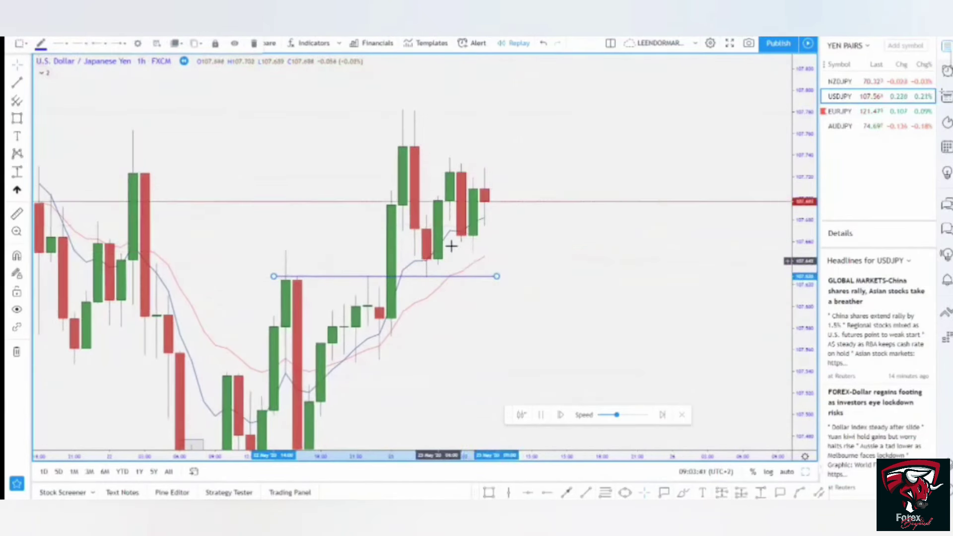
{"action": "left_click", "coordinate": [537, 418]}
{"action": "left_click_drag", "start_coordinate": [540, 272], "coordinate": [517, 302]}
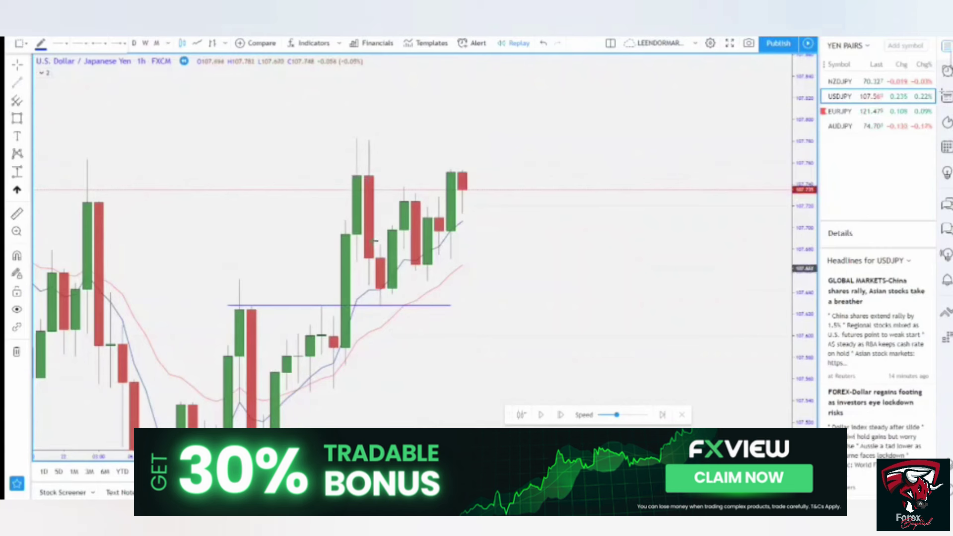
Step: Draw a horizontal trend line at about 107.75 from the first 25 May swing high past the last candle
{"action": "left_click", "coordinate": [352, 175]}
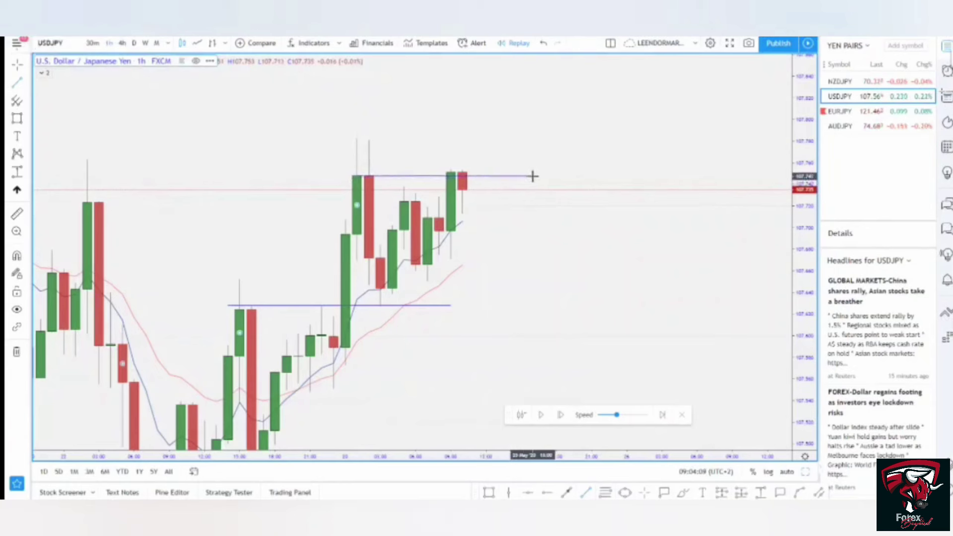
{"action": "left_click", "coordinate": [533, 175]}
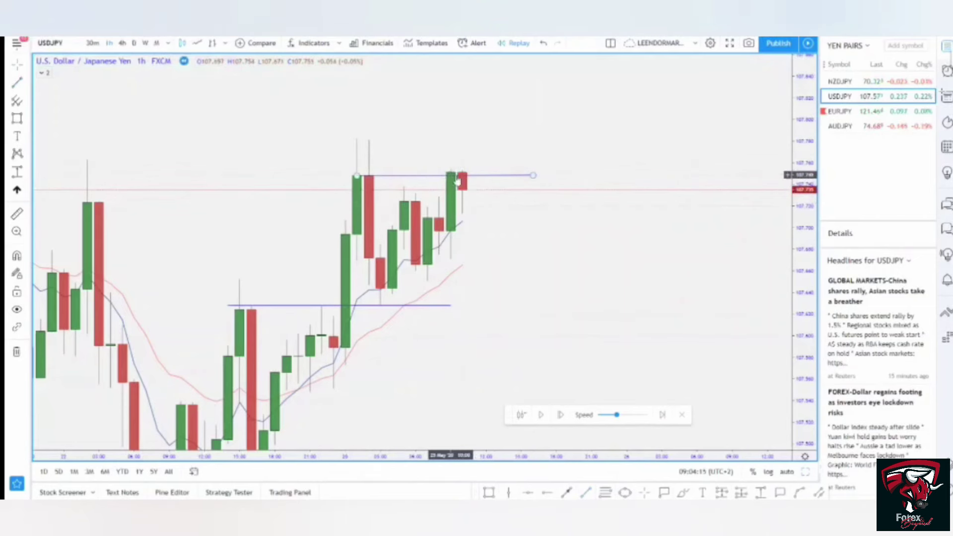
{"action": "scroll", "coordinate": [447, 254], "scroll_direction": "down", "scroll_amount": 5}
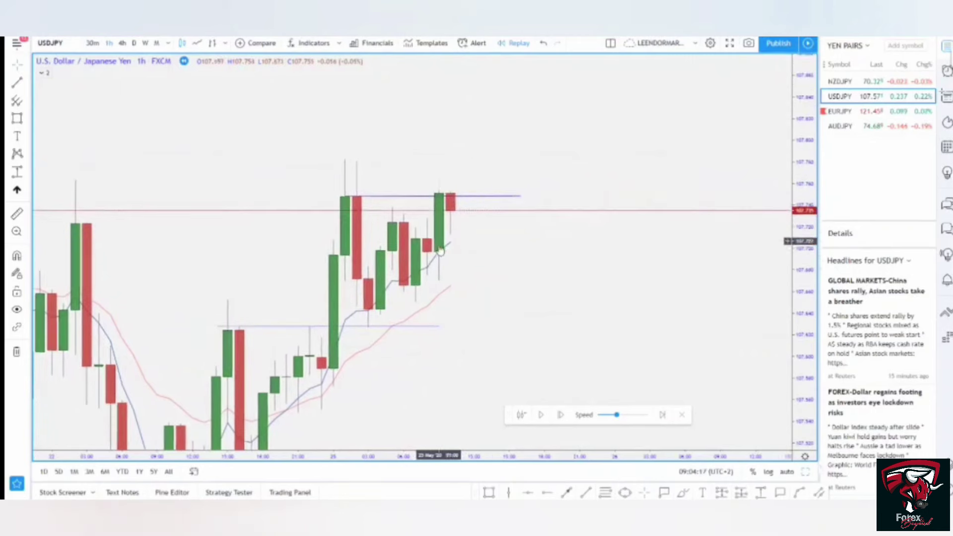
{"action": "scroll", "coordinate": [448, 254], "scroll_direction": "down", "scroll_amount": 1}
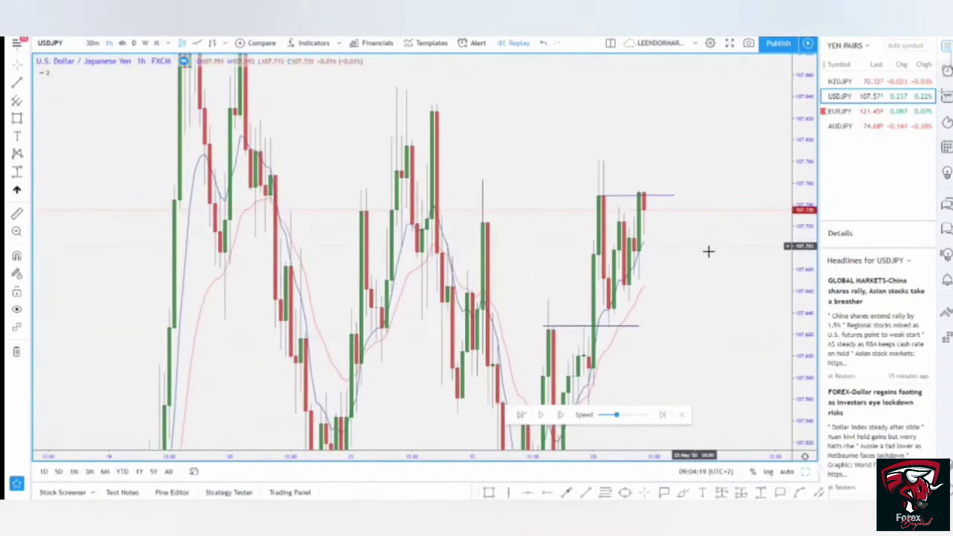
Step: Examine the 25 May breakout above the 107.63 line and the candles retesting it
{"action": "left_click_drag", "start_coordinate": [803, 193], "coordinate": [797, 275]}
{"action": "scroll", "coordinate": [663, 238], "scroll_direction": "up", "scroll_amount": 5}
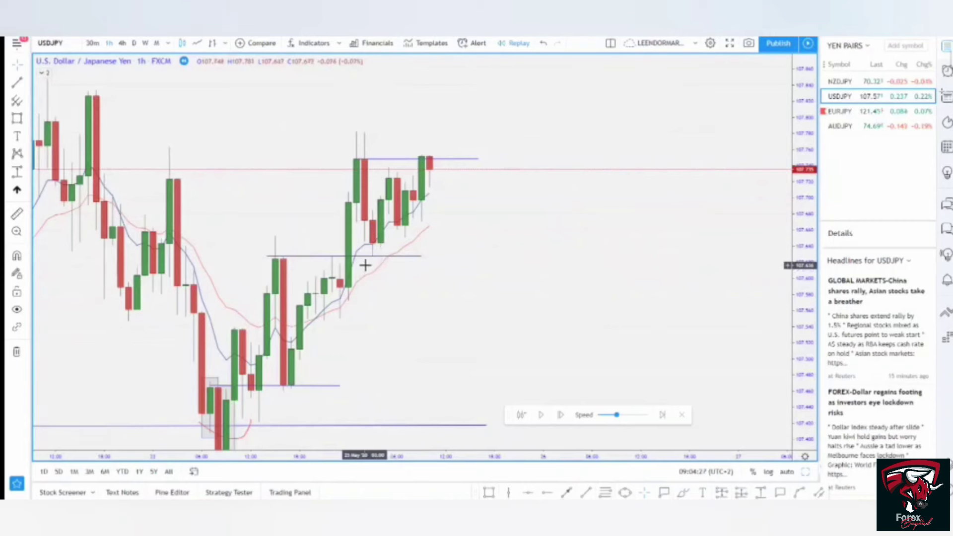
{"action": "scroll", "coordinate": [368, 280], "scroll_direction": "up", "scroll_amount": 2}
{"action": "left_click_drag", "start_coordinate": [364, 283], "coordinate": [542, 270]}
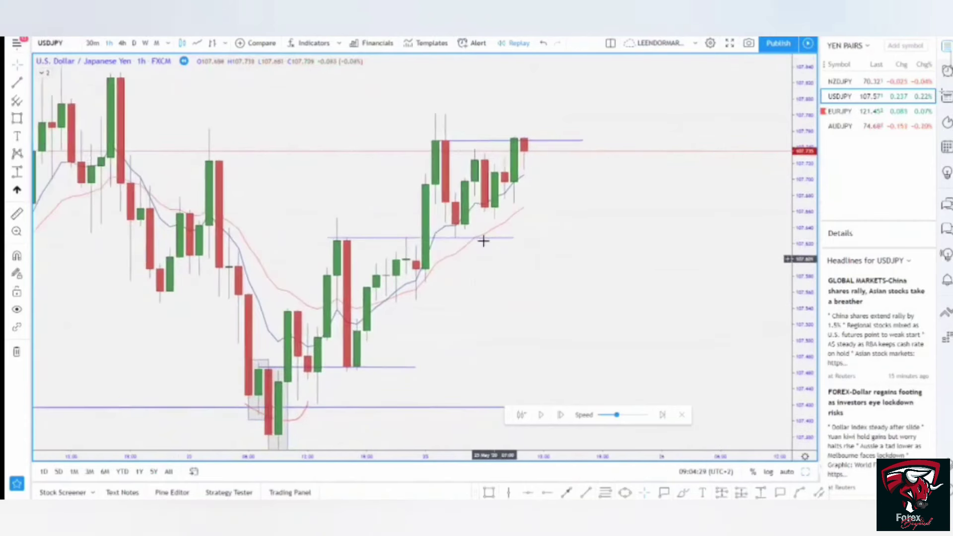
{"action": "left_click_drag", "start_coordinate": [797, 356], "coordinate": [797, 305]}
{"action": "left_click_drag", "start_coordinate": [604, 289], "coordinate": [693, 284]}
{"action": "scroll", "coordinate": [524, 242], "scroll_direction": "up", "scroll_amount": 3}
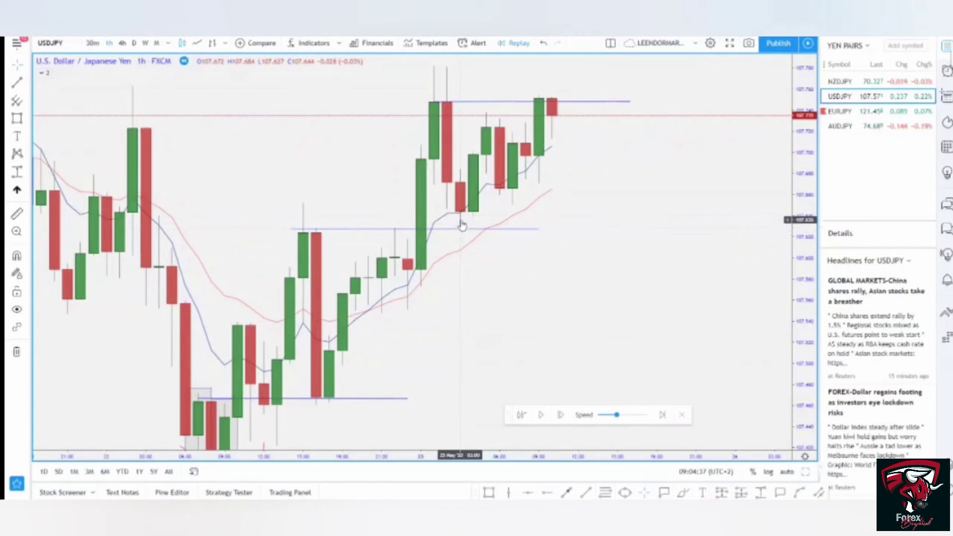
{"action": "left_click", "coordinate": [448, 230]}
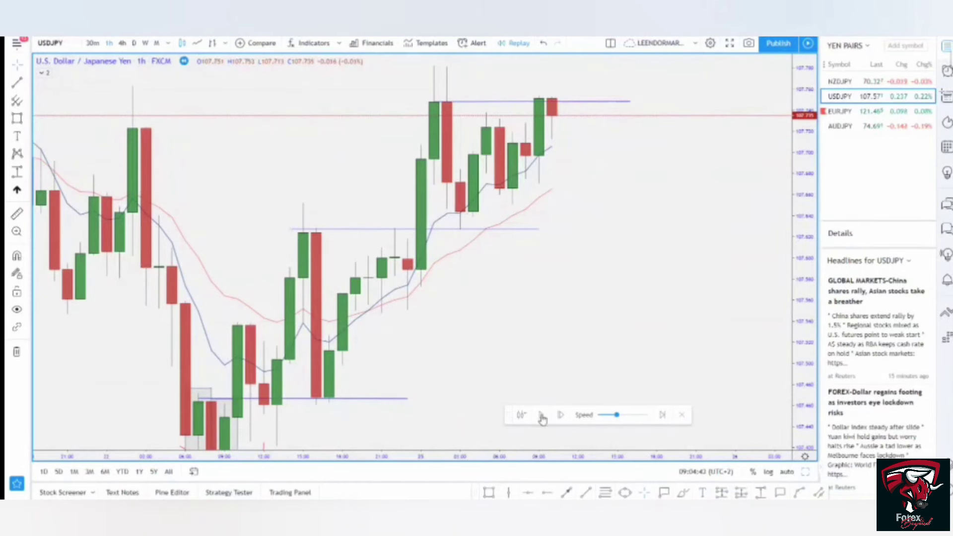
Step: Replay to the 26 May morning candles, pause, and move the 107.75 line up to about 107.78 at the 25 May wick highs, ending past the last candle
{"action": "mouse_move", "coordinate": [530, 221]}
{"action": "left_mouse_down"}
{"action": "mouse_move", "coordinate": [542, 209]}
{"action": "mouse_move", "coordinate": [512, 215]}
{"action": "left_mouse_up"}
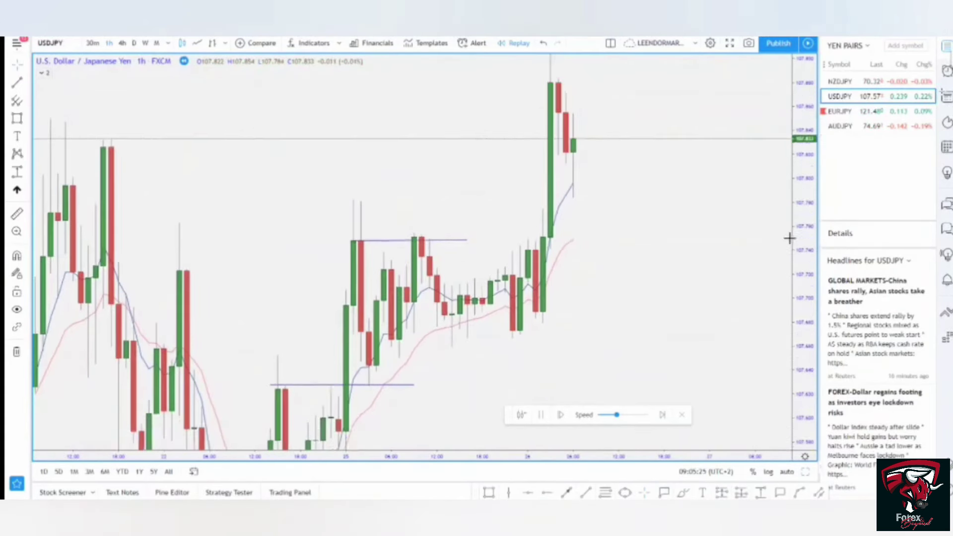
{"action": "left_click", "coordinate": [543, 418]}
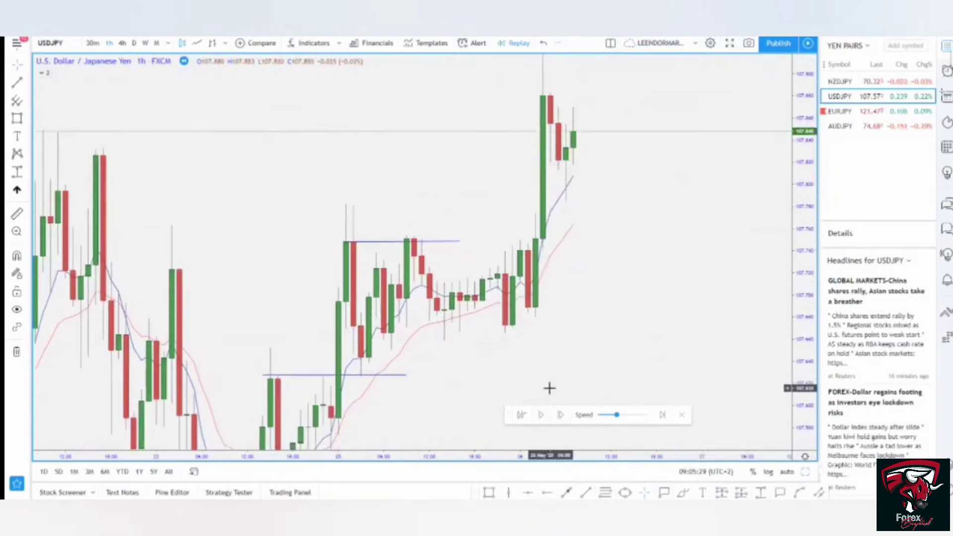
{"action": "mouse_move", "coordinate": [420, 247]}
{"action": "left_mouse_down"}
{"action": "mouse_move", "coordinate": [406, 205]}
{"action": "mouse_move", "coordinate": [634, 204]}
{"action": "left_mouse_up"}
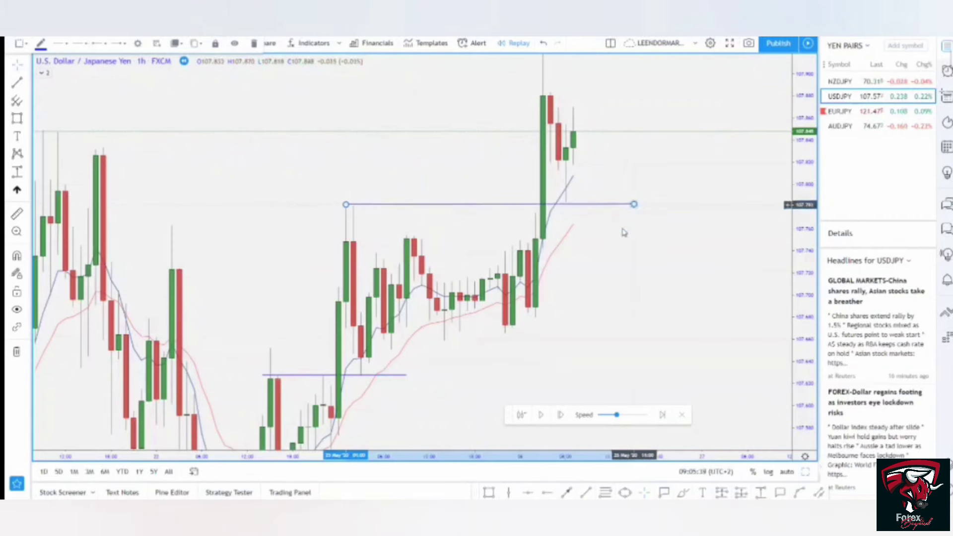
{"action": "left_click_drag", "start_coordinate": [624, 258], "coordinate": [598, 261]}
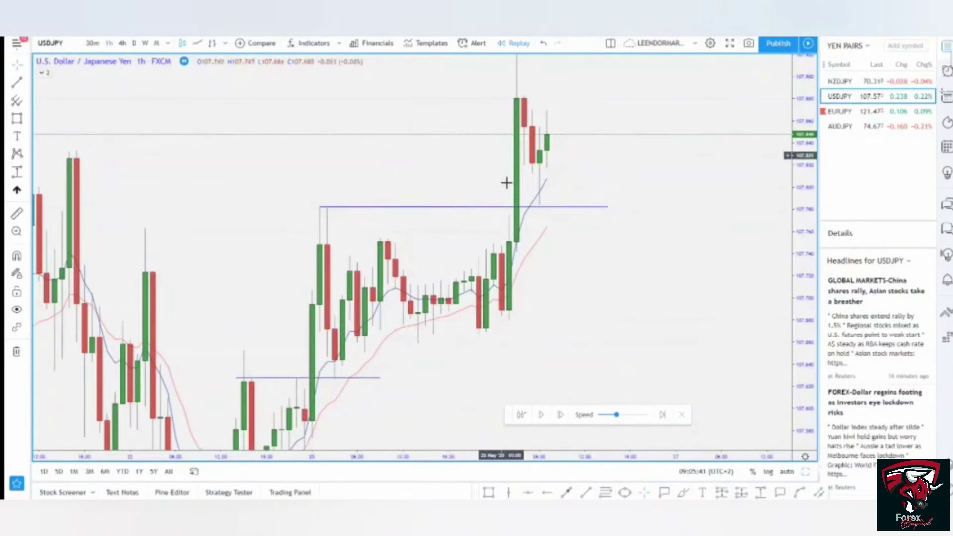
Step: Draw a thin rectangle at about 107.68 beneath the 25 May consolidation, running to just past the 26 May breakout candle
{"action": "left_click_drag", "start_coordinate": [532, 241], "coordinate": [531, 237]}
{"action": "left_click_drag", "start_coordinate": [470, 331], "coordinate": [473, 330]}
{"action": "left_click_drag", "start_coordinate": [793, 375], "coordinate": [793, 285]}
{"action": "left_click_drag", "start_coordinate": [595, 292], "coordinate": [730, 289]}
{"action": "scroll", "coordinate": [491, 318], "scroll_direction": "up", "scroll_amount": 5}
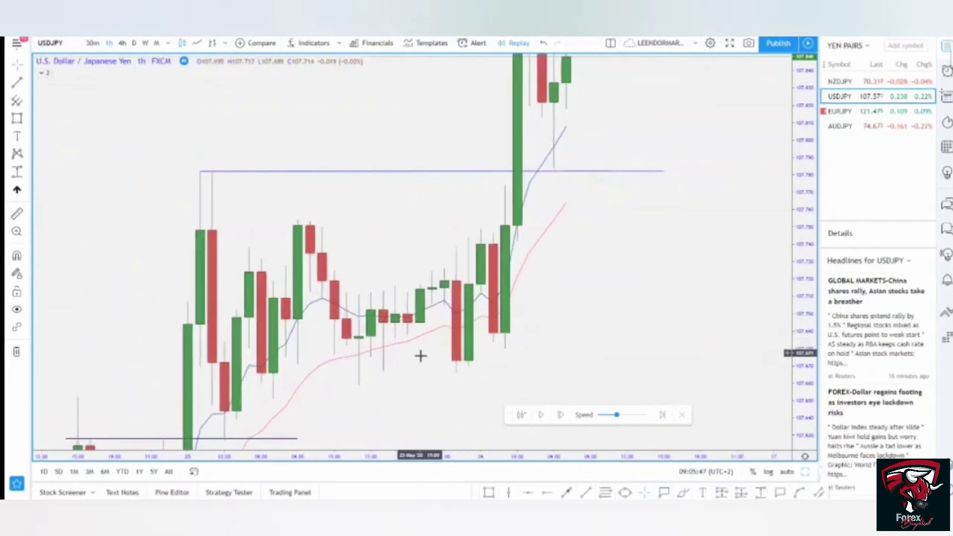
{"action": "left_click_drag", "start_coordinate": [421, 356], "coordinate": [423, 344]}
{"action": "left_click", "coordinate": [566, 491]}
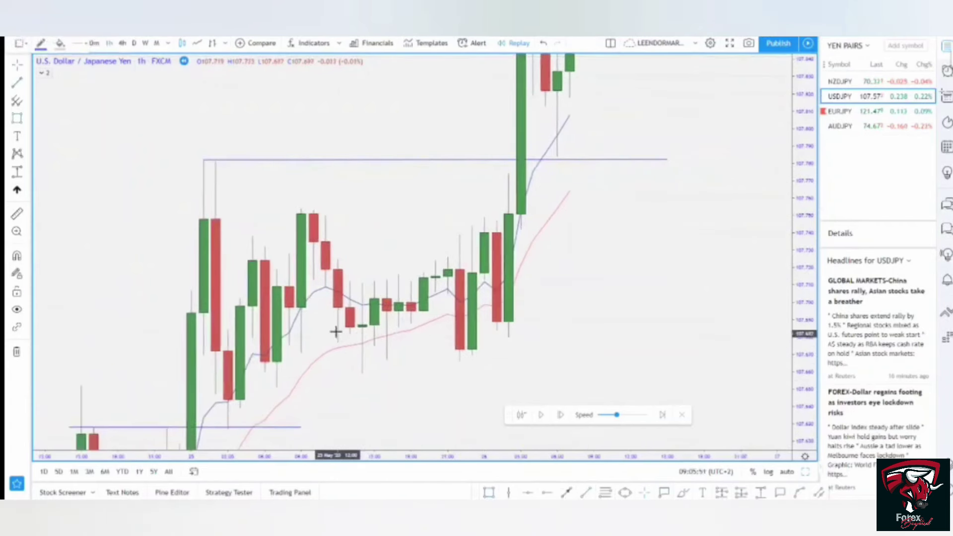
{"action": "left_click_drag", "start_coordinate": [336, 327], "coordinate": [546, 338]}
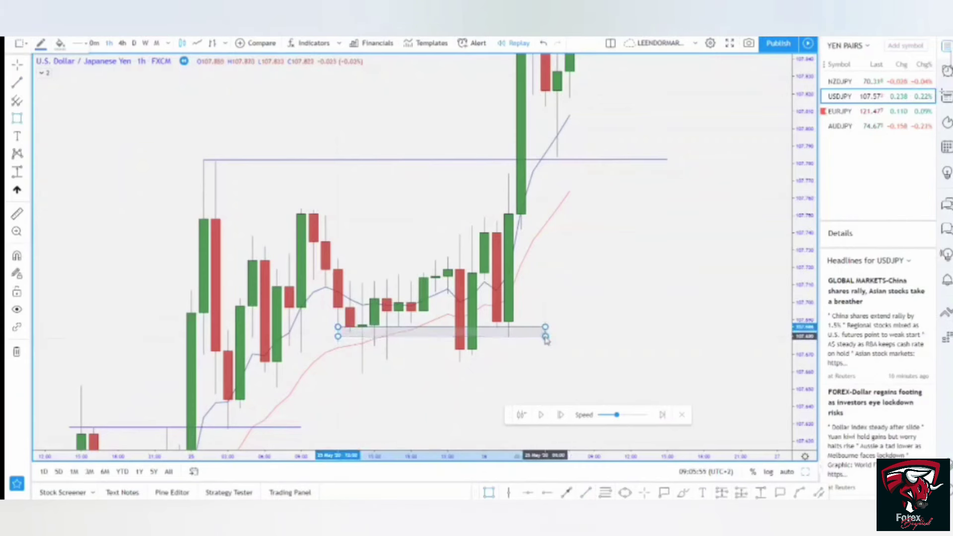
{"action": "left_click", "coordinate": [539, 346]}
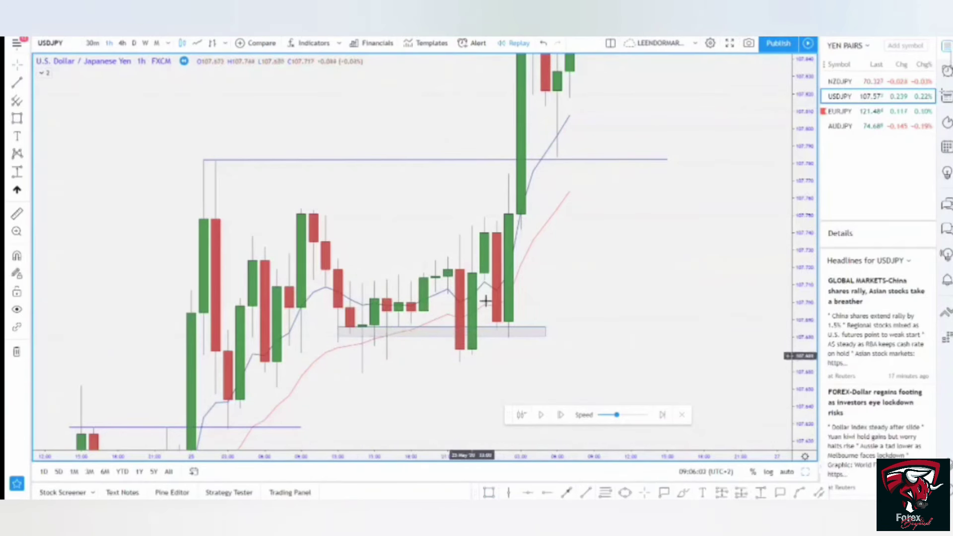
Step: Examine the successive breakout and retest levels from the lower support up to the 107.78 line beneath the weekly level
{"action": "left_click_drag", "start_coordinate": [471, 365], "coordinate": [457, 363]}
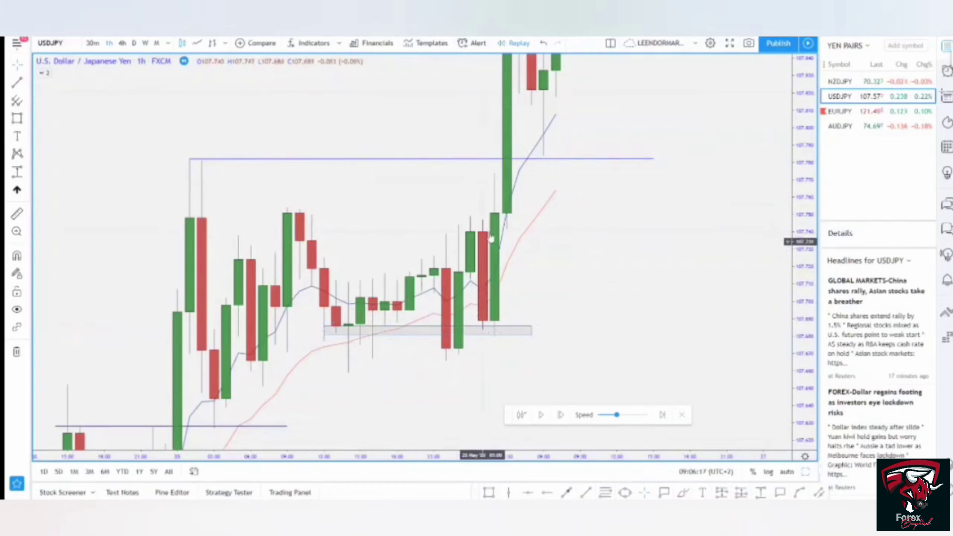
{"action": "left_click_drag", "start_coordinate": [541, 245], "coordinate": [533, 283]}
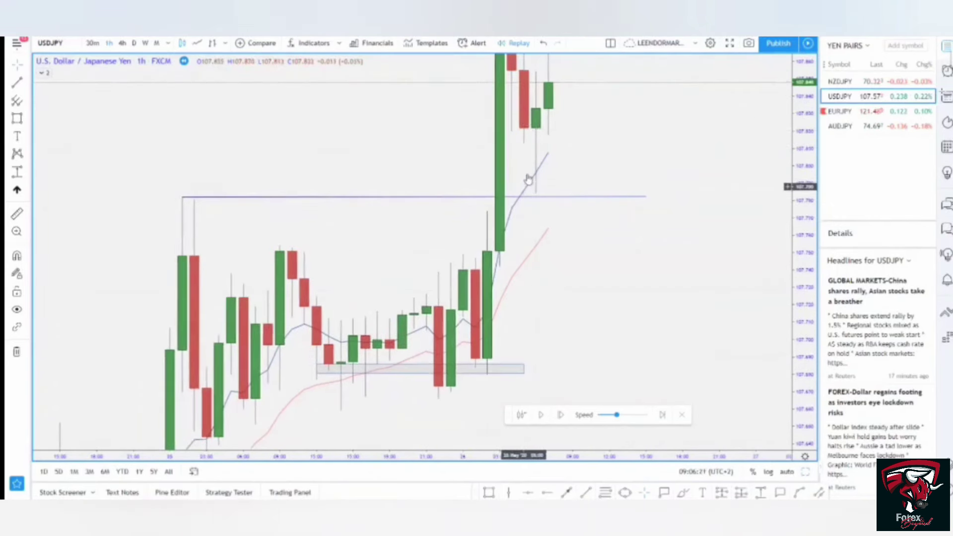
{"action": "left_click_drag", "start_coordinate": [552, 181], "coordinate": [548, 218]}
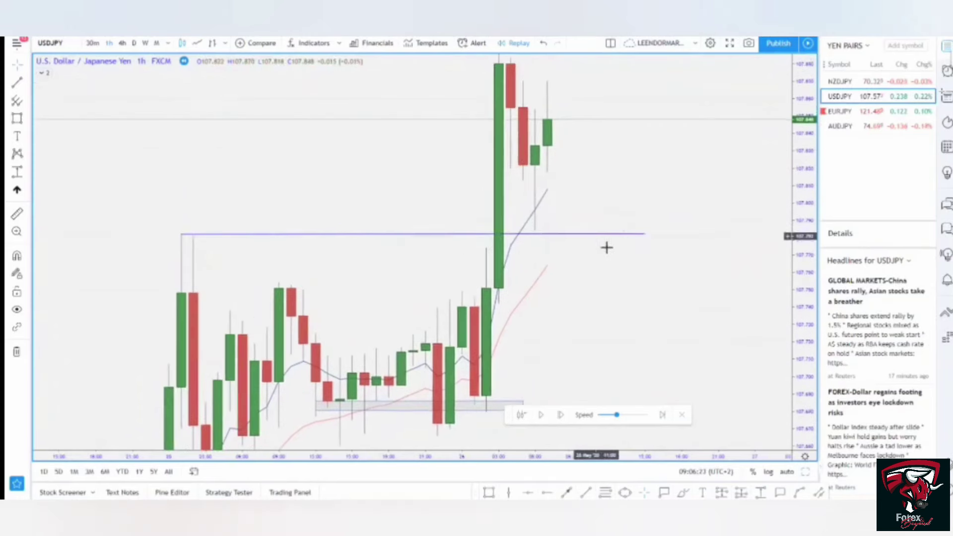
{"action": "scroll", "coordinate": [606, 246], "scroll_direction": "down", "scroll_amount": 8}
{"action": "left_click_drag", "start_coordinate": [803, 155], "coordinate": [780, 388]}
{"action": "left_click_drag", "start_coordinate": [709, 367], "coordinate": [668, 343]}
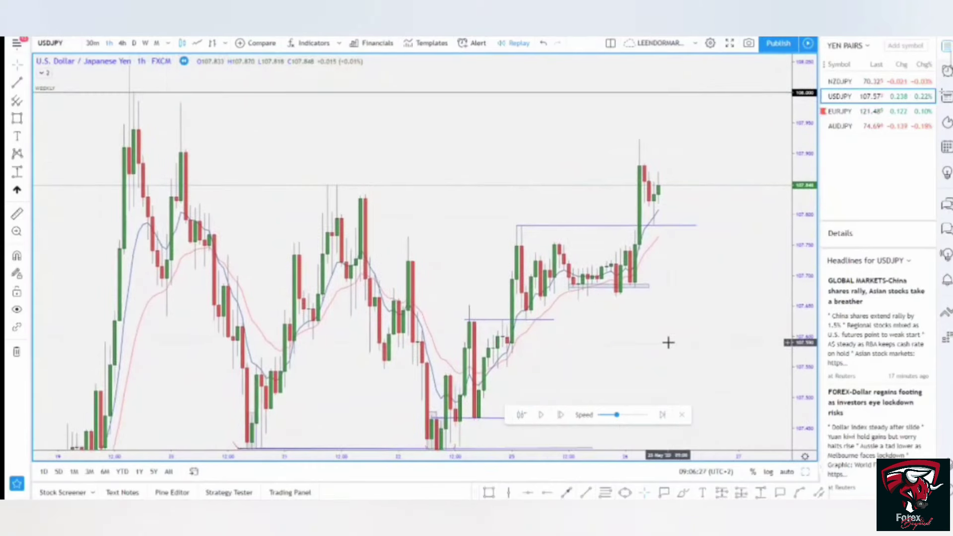
{"action": "left_click_drag", "start_coordinate": [642, 302], "coordinate": [610, 280]}
{"action": "left_click_drag", "start_coordinate": [795, 181], "coordinate": [794, 241]}
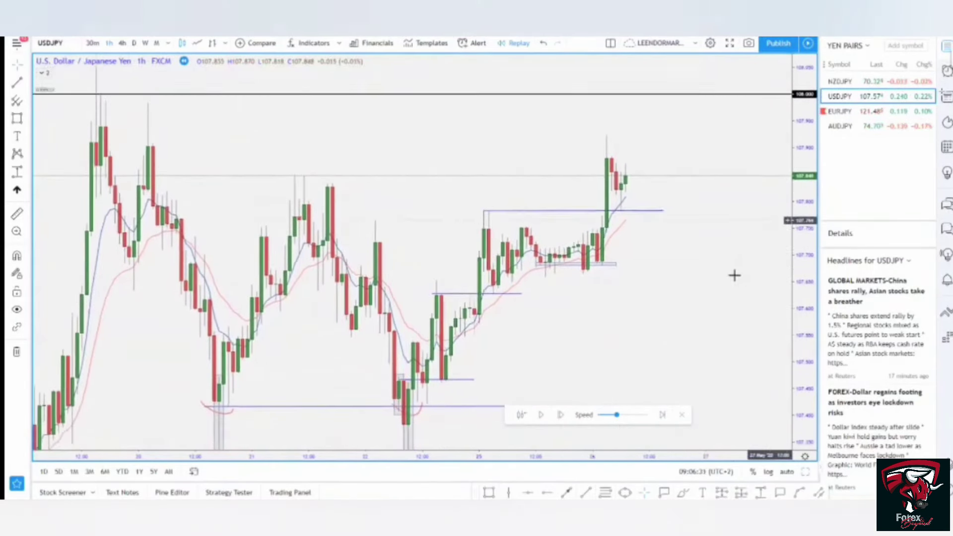
{"action": "left_click_drag", "start_coordinate": [701, 263], "coordinate": [689, 253]}
{"action": "left_click_drag", "start_coordinate": [564, 312], "coordinate": [553, 309]}
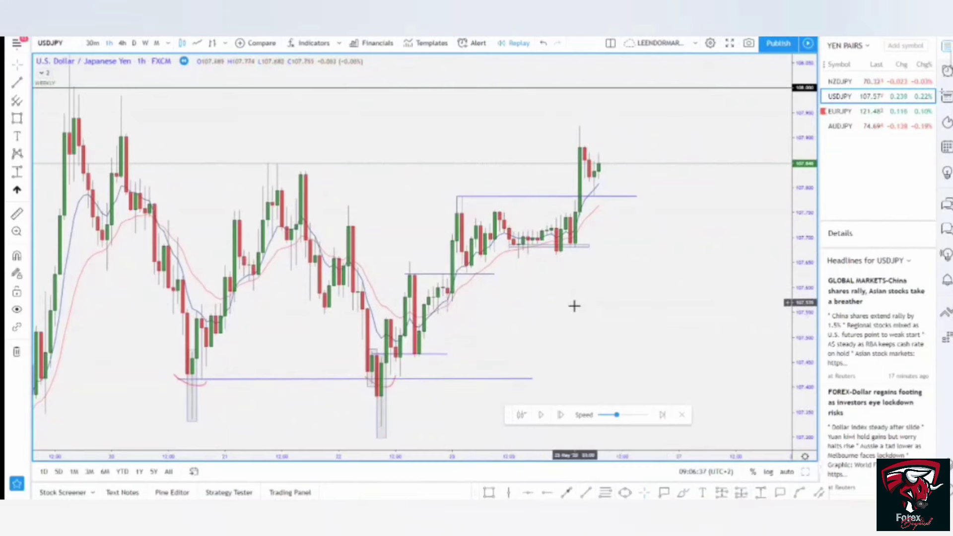
{"action": "left_click_drag", "start_coordinate": [523, 334], "coordinate": [516, 330]}
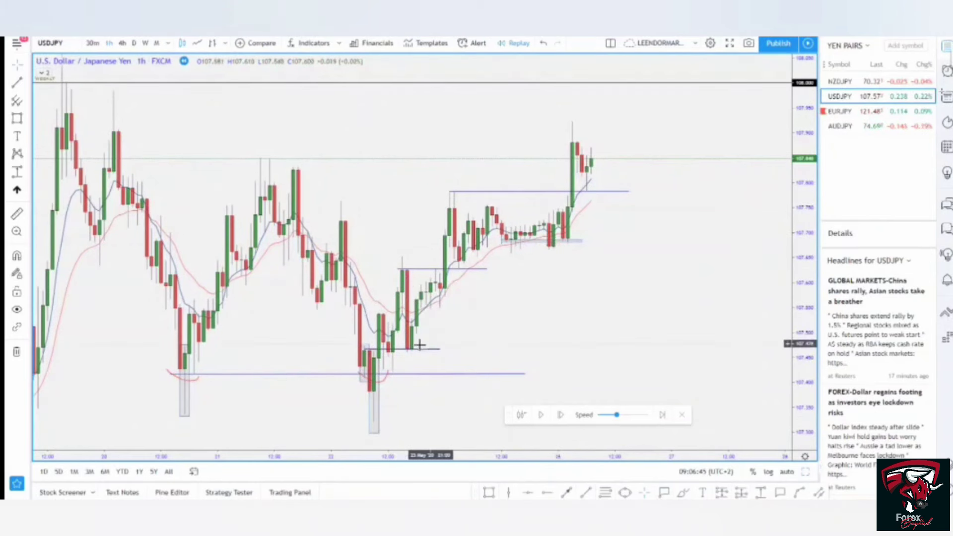
{"action": "left_click", "coordinate": [532, 242]}
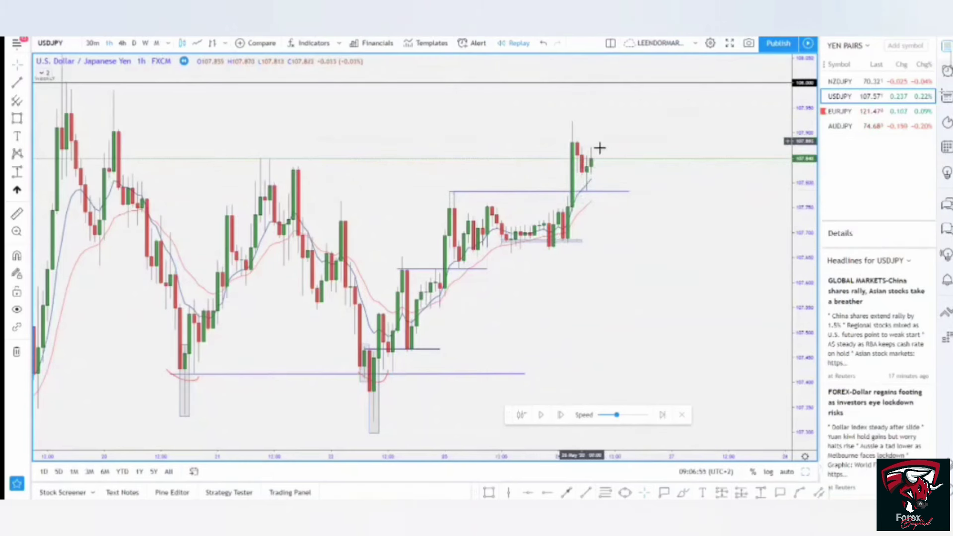
Step: Draw a rectangle at about 107.81 to 107.82 from the 20 May candles past the last candle, and replay the 26 May drop before pausing
{"action": "left_click_drag", "start_coordinate": [657, 125], "coordinate": [643, 147]}
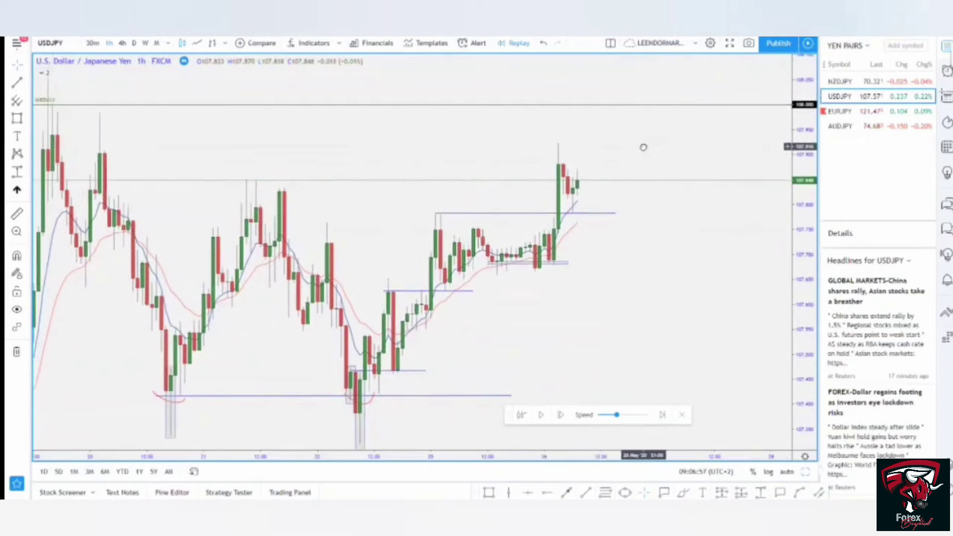
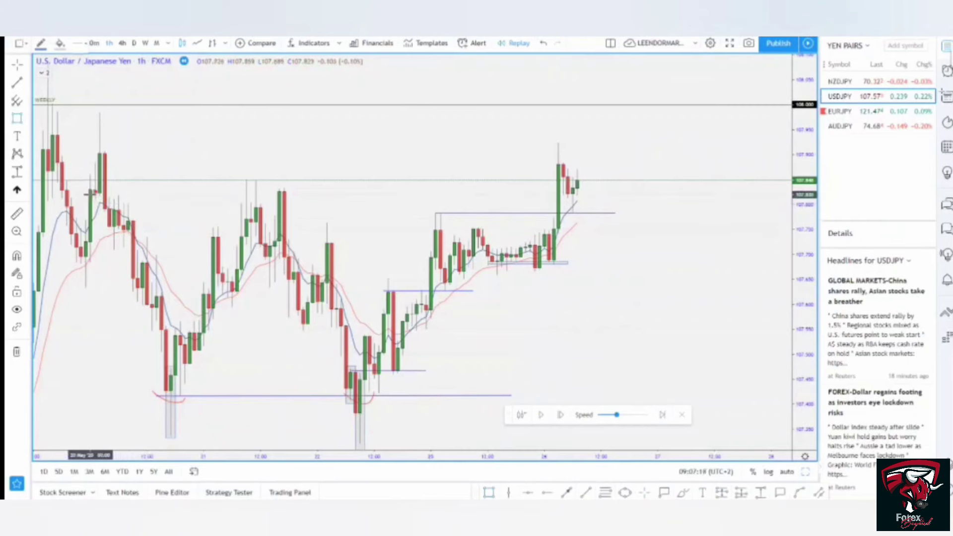
{"action": "left_click_drag", "start_coordinate": [91, 194], "coordinate": [700, 200]}
{"action": "left_click", "coordinate": [706, 201]}
{"action": "left_click", "coordinate": [702, 240]}
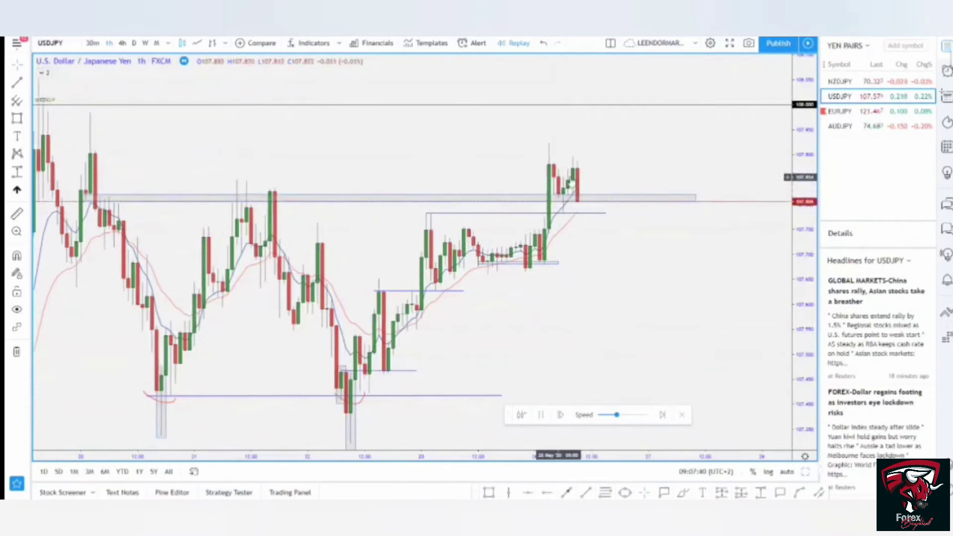
{"action": "left_click", "coordinate": [542, 415]}
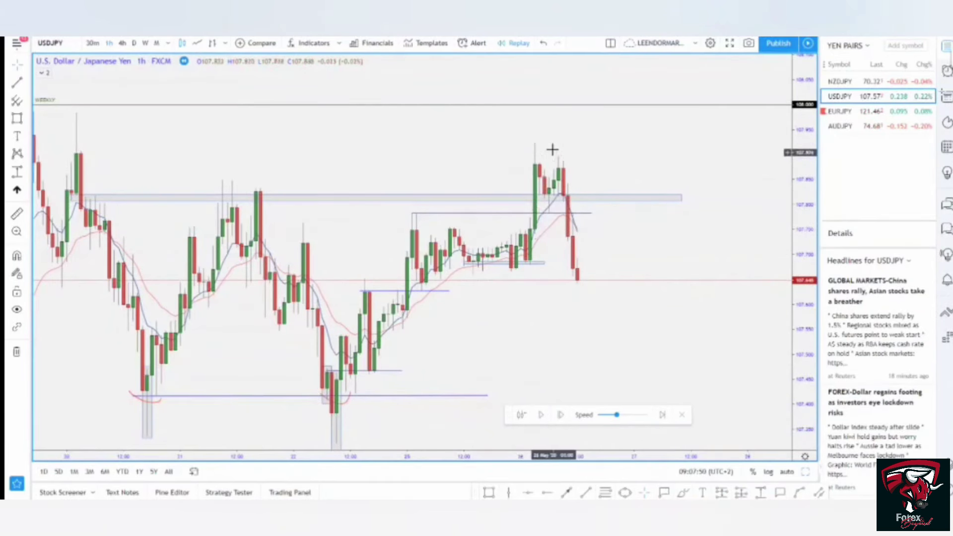
Step: Draw a trend line at about 107.88 from the first 26 May candle-body high past the last candle and level it horizontally
{"action": "left_click_drag", "start_coordinate": [574, 156], "coordinate": [580, 170]}
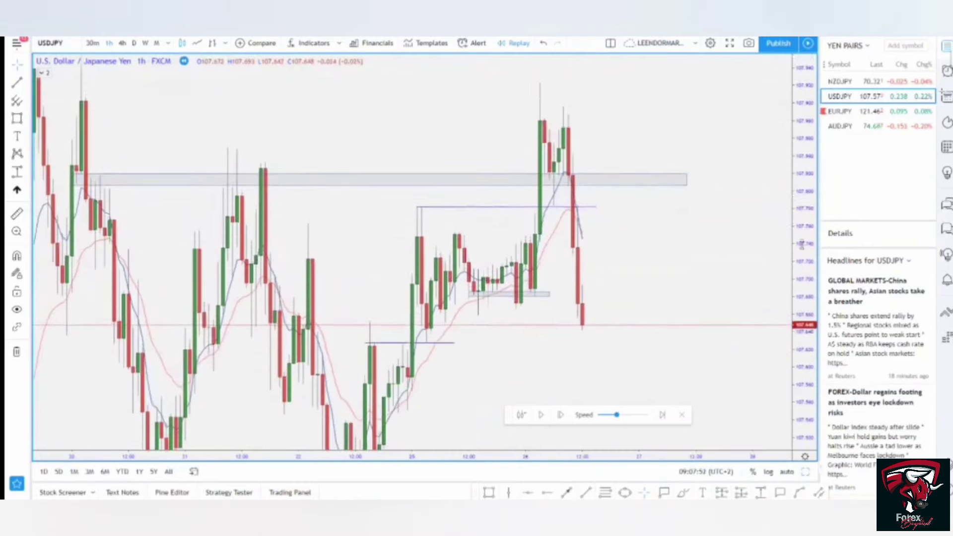
{"action": "scroll", "coordinate": [636, 179], "scroll_direction": "up", "scroll_amount": 4}
{"action": "scroll", "coordinate": [591, 203], "scroll_direction": "up", "scroll_amount": 3}
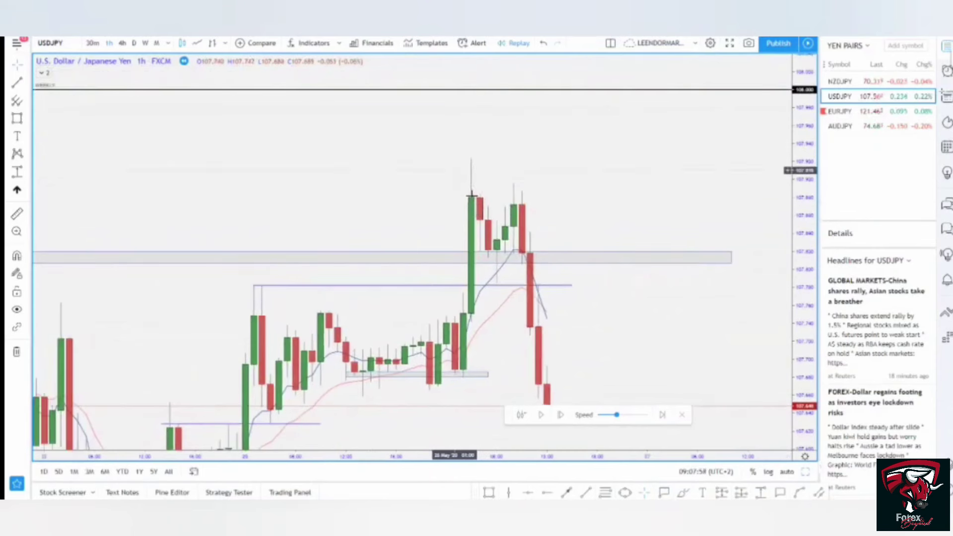
{"action": "left_click", "coordinate": [584, 491]}
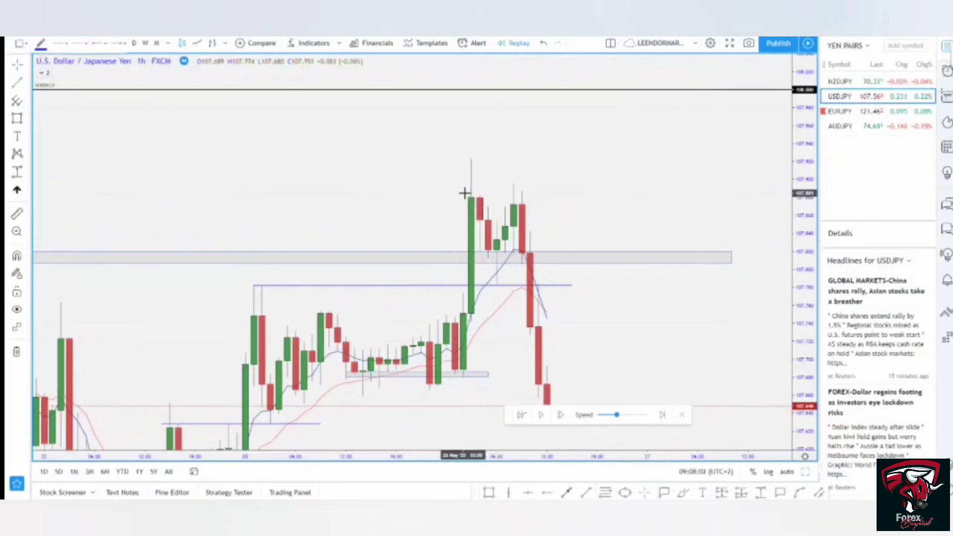
{"action": "left_click", "coordinate": [597, 195]}
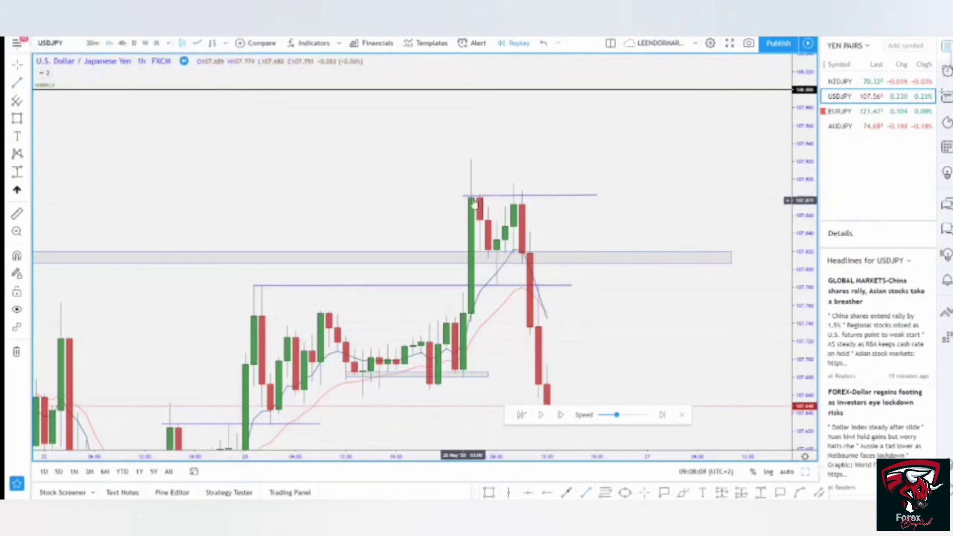
{"action": "left_click", "coordinate": [499, 196]}
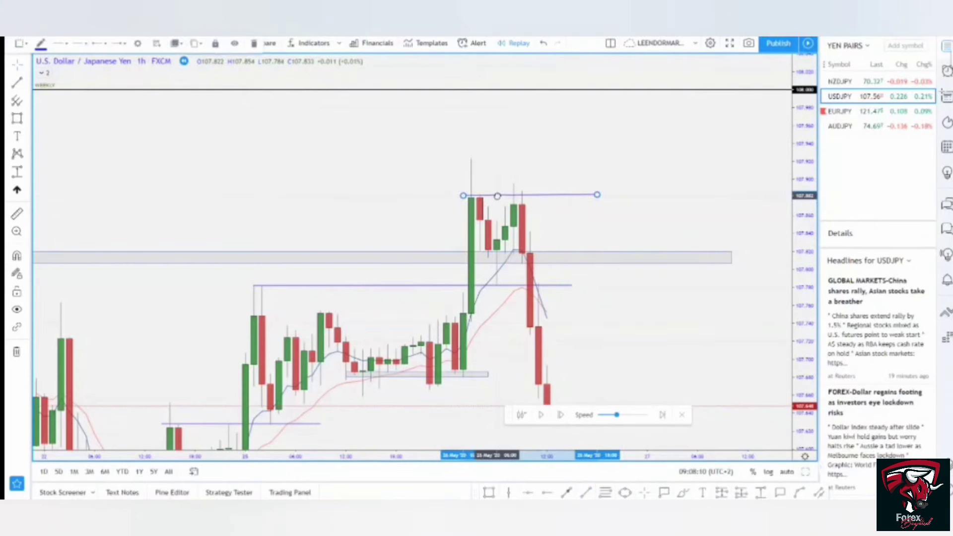
{"action": "left_click", "coordinate": [480, 201]}
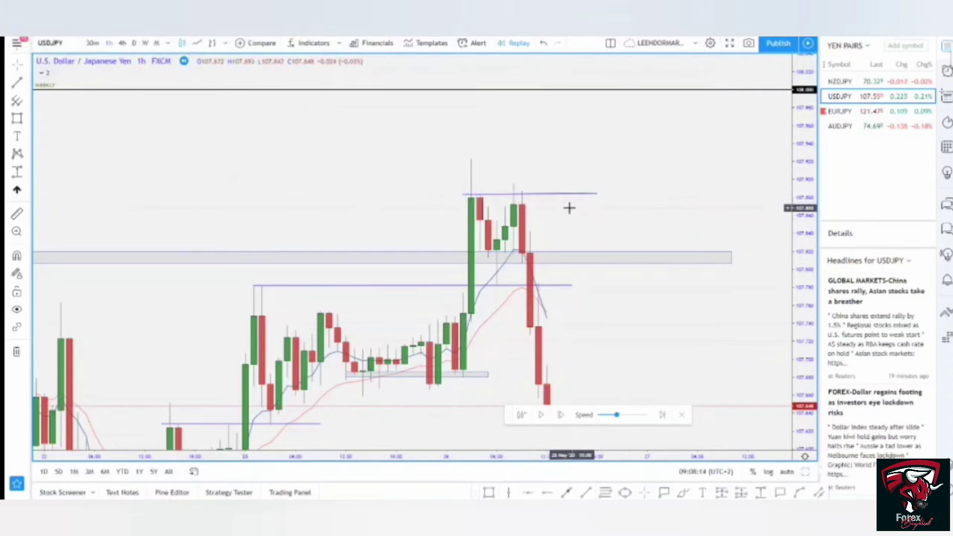
{"action": "left_click", "coordinate": [597, 197]}
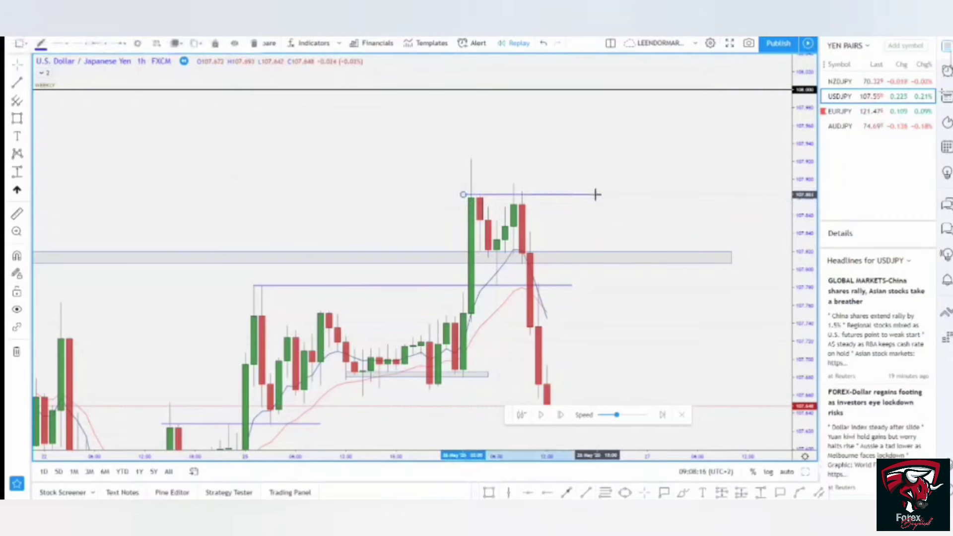
{"action": "left_click", "coordinate": [587, 204]}
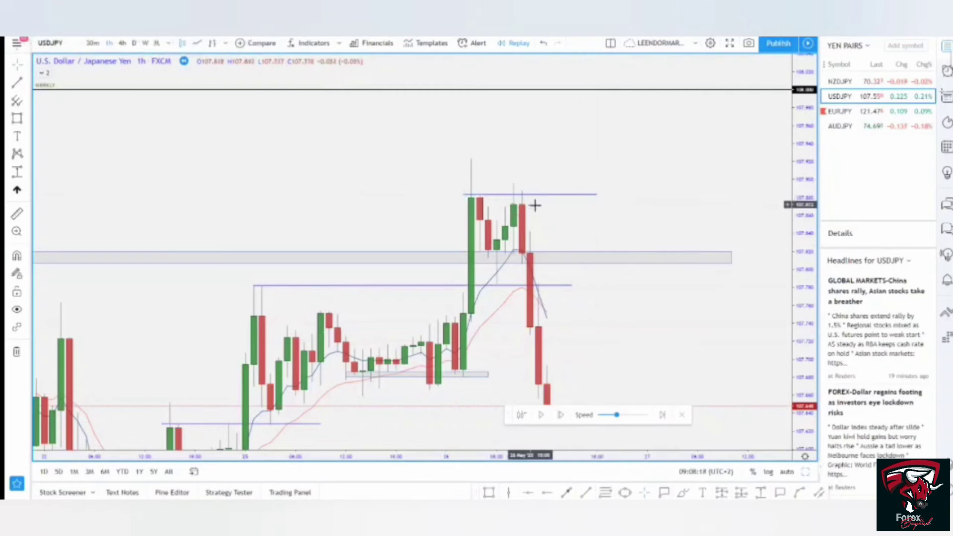
Step: Examine the 26 May rejections at the 107.88 line and the break below the 107.81 zone and 107.78 line
{"action": "left_click_drag", "start_coordinate": [536, 205], "coordinate": [600, 212]}
{"action": "scroll", "coordinate": [600, 212], "scroll_direction": "up", "scroll_amount": 6}
{"action": "left_click_drag", "start_coordinate": [528, 204], "coordinate": [633, 204]}
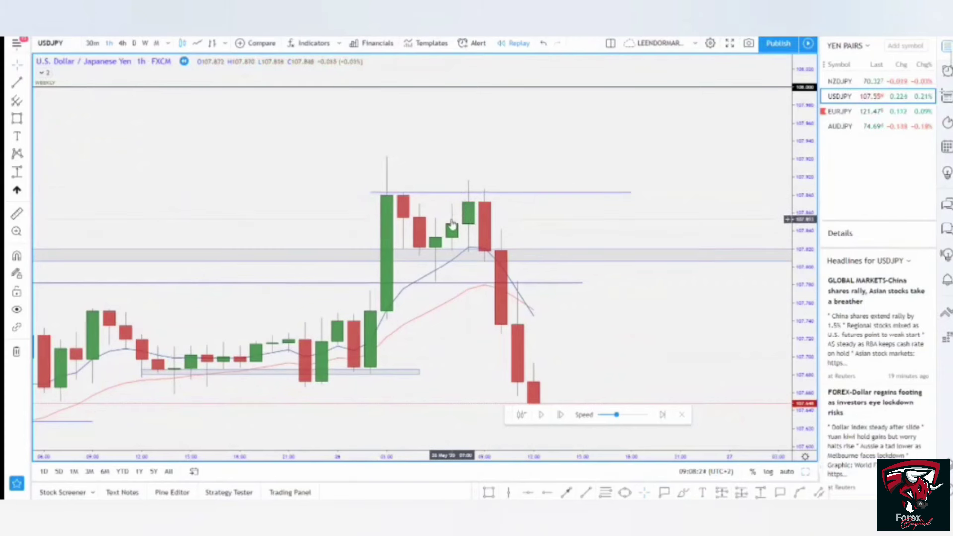
{"action": "left_click_drag", "start_coordinate": [376, 196], "coordinate": [485, 195]}
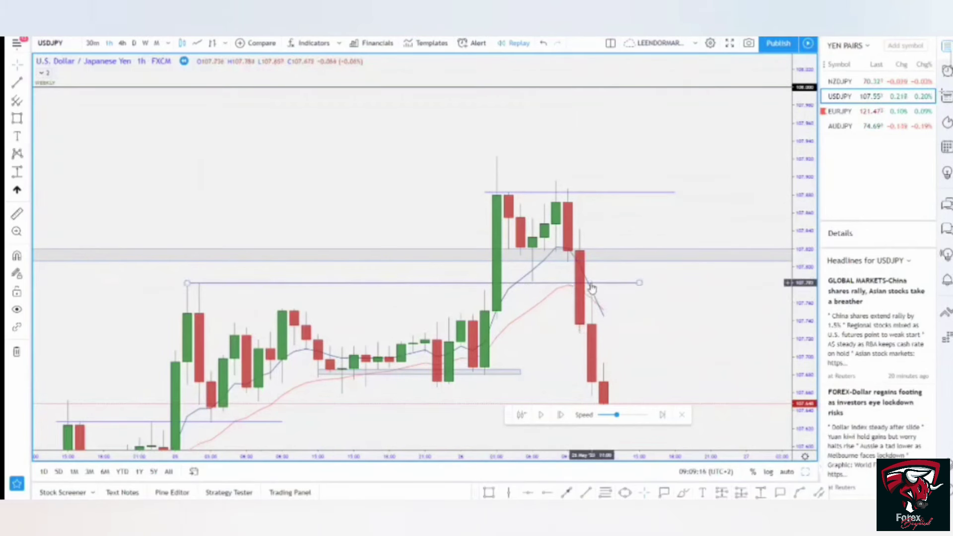
{"action": "scroll", "coordinate": [643, 274], "scroll_direction": "down", "scroll_amount": 4}
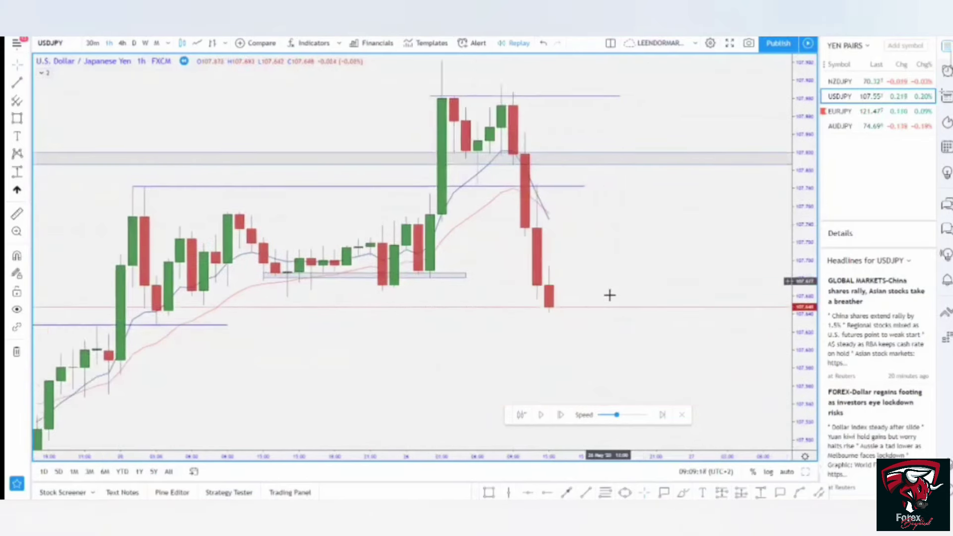
Step: Extend the lower support line at about 107.41 well past the last 26 May candle
{"action": "scroll", "coordinate": [740, 334], "scroll_direction": "down", "scroll_amount": 6}
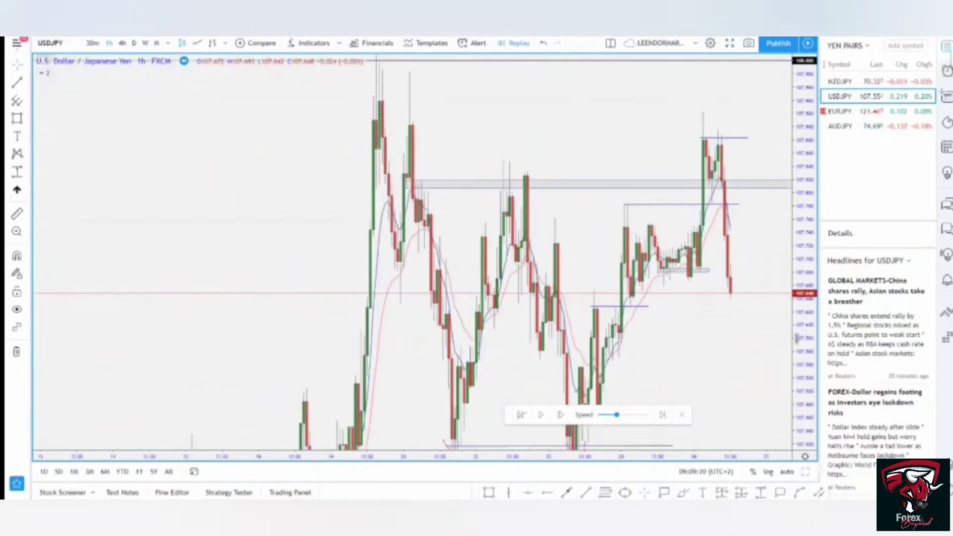
{"action": "left_click_drag", "start_coordinate": [725, 330], "coordinate": [671, 286]}
{"action": "left_click_drag", "start_coordinate": [795, 241], "coordinate": [795, 278]}
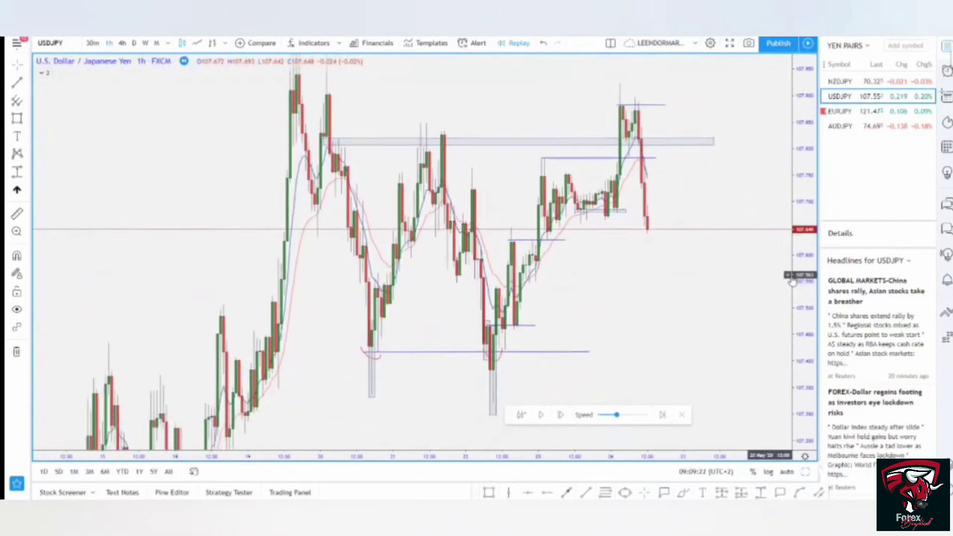
{"action": "left_click_drag", "start_coordinate": [641, 318], "coordinate": [597, 308]}
{"action": "left_click_drag", "start_coordinate": [546, 342], "coordinate": [756, 343]}
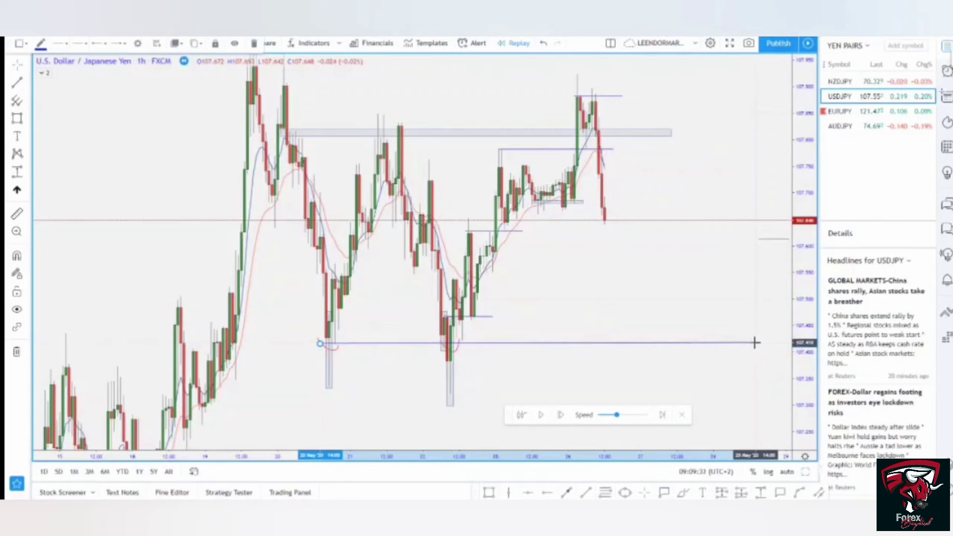
{"action": "left_click_drag", "start_coordinate": [698, 297], "coordinate": [662, 299]}
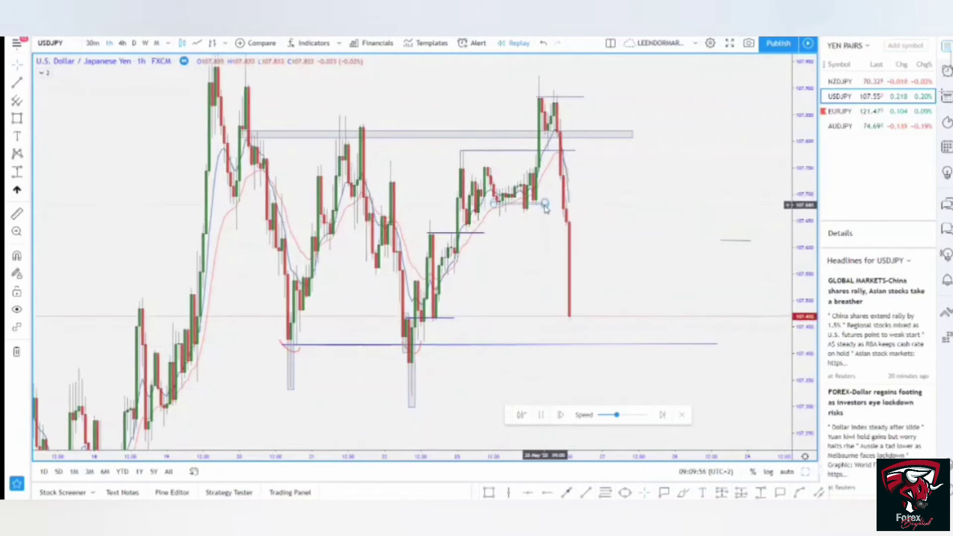
Step: Extend the rectangle at about 107.68 past the 26 May drop and pause the replay at the first 27 May candles
{"action": "left_click_drag", "start_coordinate": [545, 205], "coordinate": [587, 205]}
{"action": "left_click", "coordinate": [599, 243]}
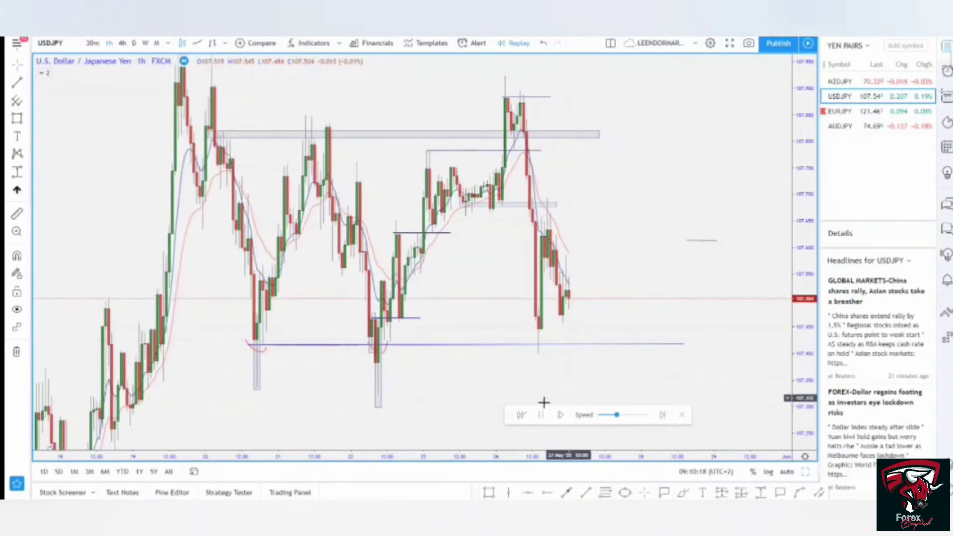
{"action": "left_click", "coordinate": [541, 415]}
{"action": "left_click_drag", "start_coordinate": [611, 298], "coordinate": [643, 307]}
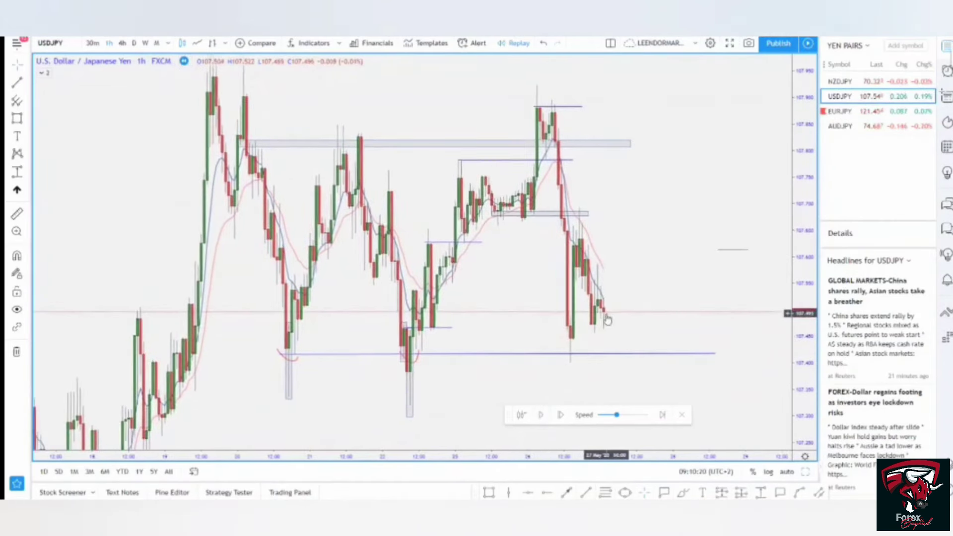
Step: Examine the 26 May bounce from the lower support line, the 107.68 zone retest and the candles that follow
{"action": "scroll", "coordinate": [561, 306], "scroll_direction": "up", "scroll_amount": 4}
{"action": "scroll", "coordinate": [560, 306], "scroll_direction": "up", "scroll_amount": 2}
{"action": "left_click_drag", "start_coordinate": [805, 354], "coordinate": [806, 233]}
{"action": "left_click_drag", "start_coordinate": [690, 283], "coordinate": [783, 244]}
{"action": "left_click_drag", "start_coordinate": [621, 265], "coordinate": [670, 245]}
{"action": "scroll", "coordinate": [614, 230], "scroll_direction": "up", "scroll_amount": 3}
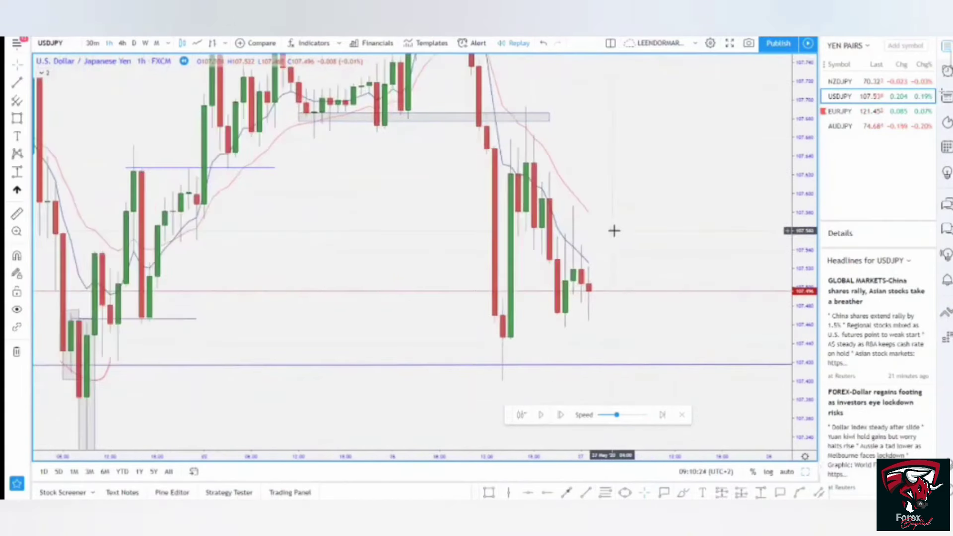
{"action": "left_click_drag", "start_coordinate": [544, 273], "coordinate": [538, 286]}
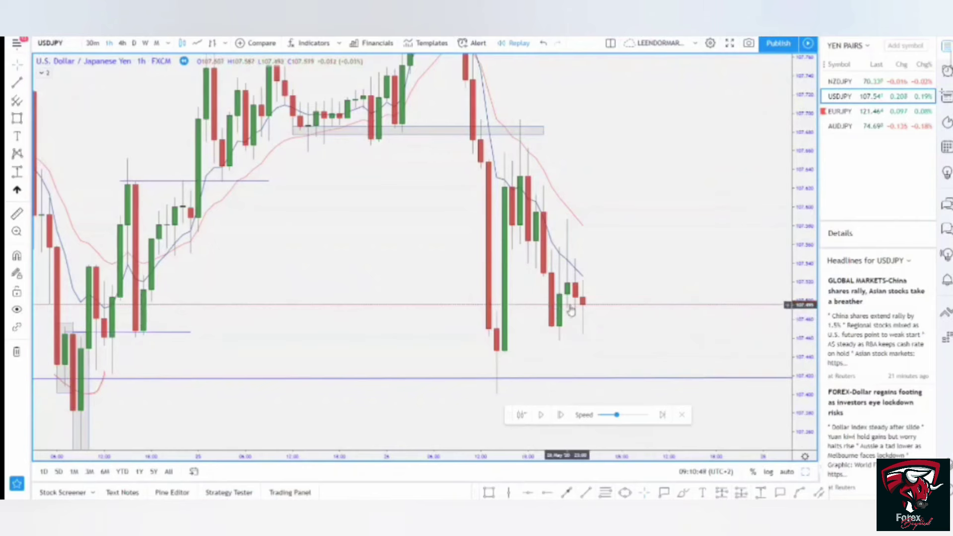
{"action": "scroll", "coordinate": [571, 318], "scroll_direction": "down", "scroll_amount": 3}
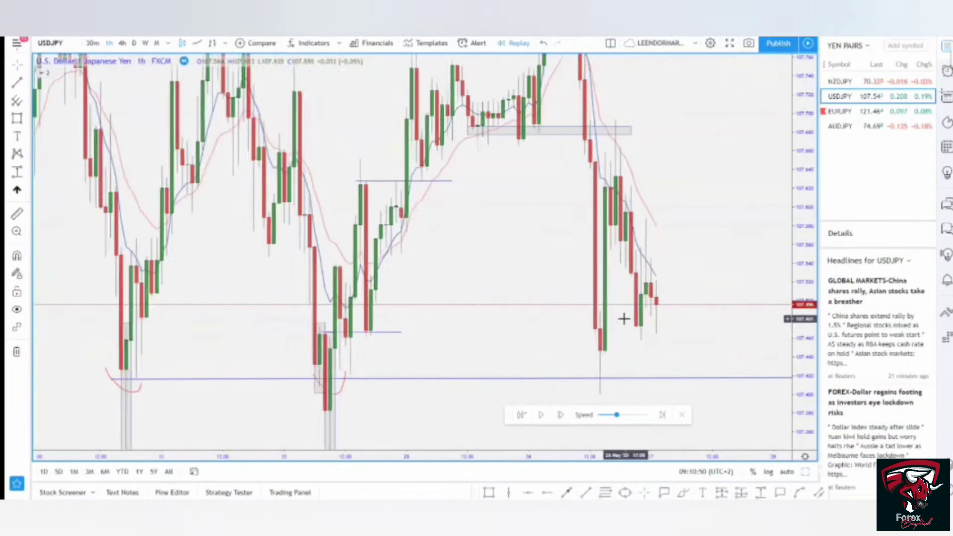
{"action": "scroll", "coordinate": [623, 317], "scroll_direction": "up", "scroll_amount": 3}
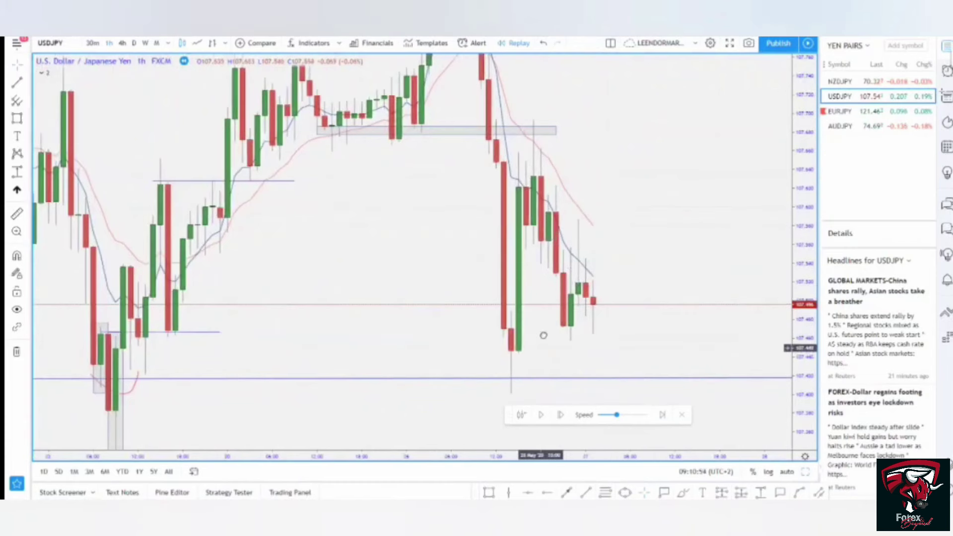
{"action": "scroll", "coordinate": [543, 334], "scroll_direction": "down", "scroll_amount": 4}
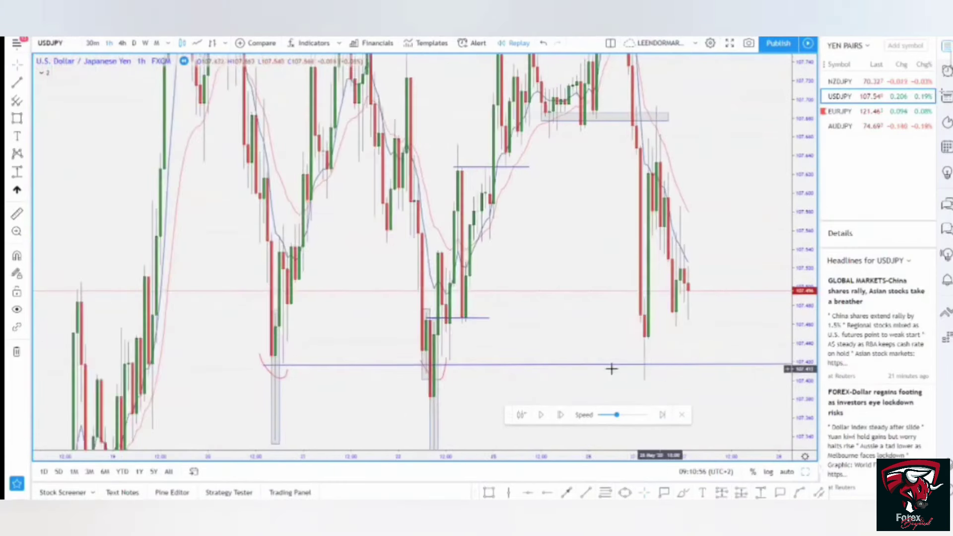
{"action": "scroll", "coordinate": [624, 335], "scroll_direction": "up", "scroll_amount": 2}
{"action": "scroll", "coordinate": [624, 336], "scroll_direction": "up", "scroll_amount": 1}
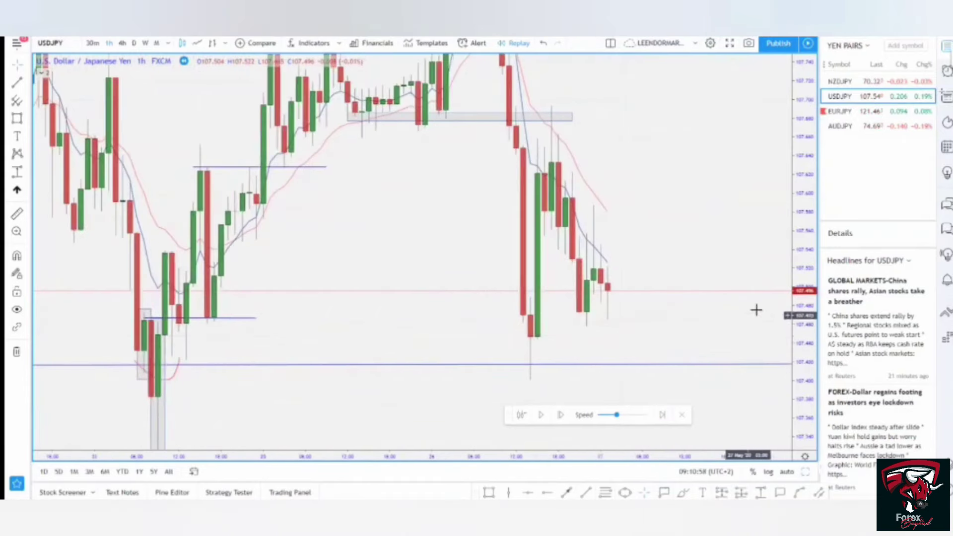
Step: Draw a horizontal trend line at about 107.56 from the 26 May pullback candles past the last candle, and replay into 27 May before pausing
{"action": "left_click_drag", "start_coordinate": [804, 341], "coordinate": [803, 294]}
{"action": "scroll", "coordinate": [693, 270], "scroll_direction": "up", "scroll_amount": 2}
{"action": "scroll", "coordinate": [565, 242], "scroll_direction": "up", "scroll_amount": 3}
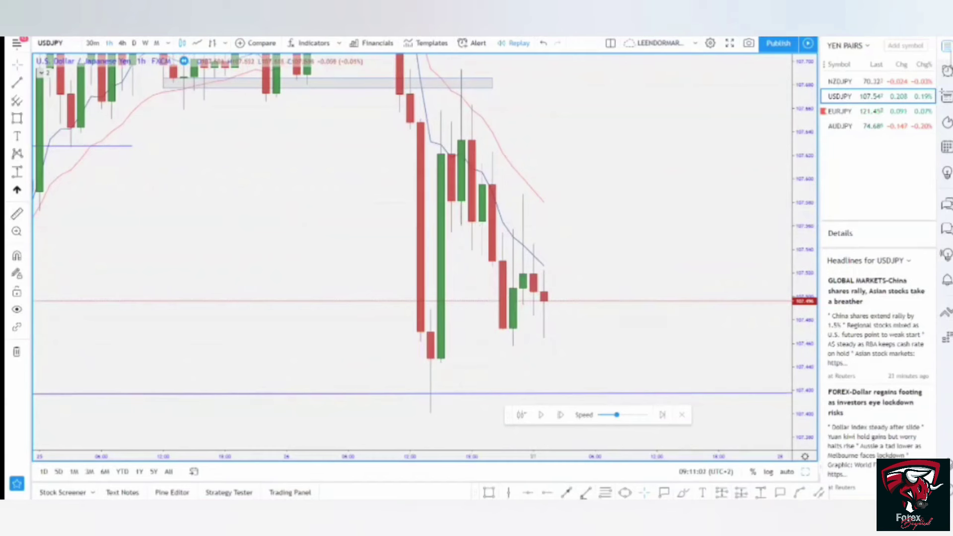
{"action": "left_click", "coordinate": [584, 495]}
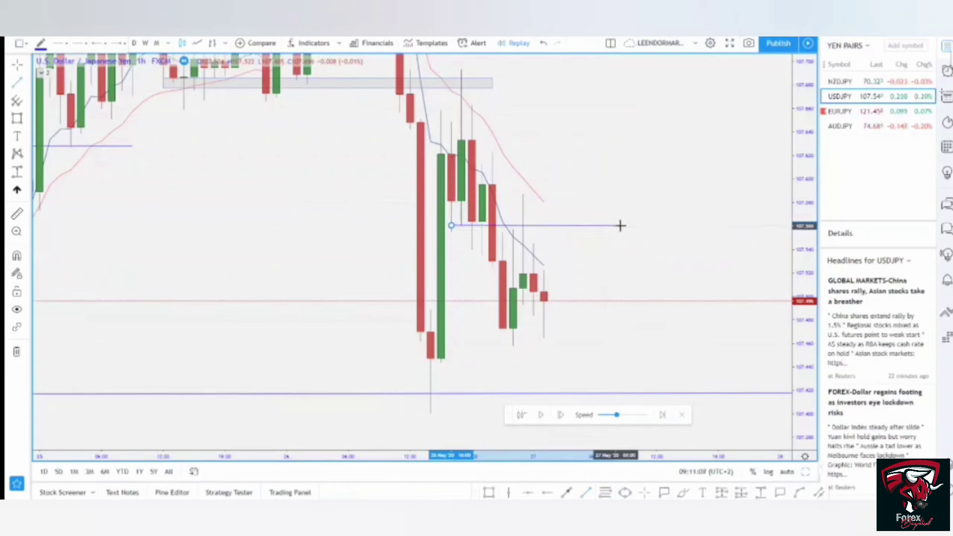
{"action": "left_click", "coordinate": [621, 226]}
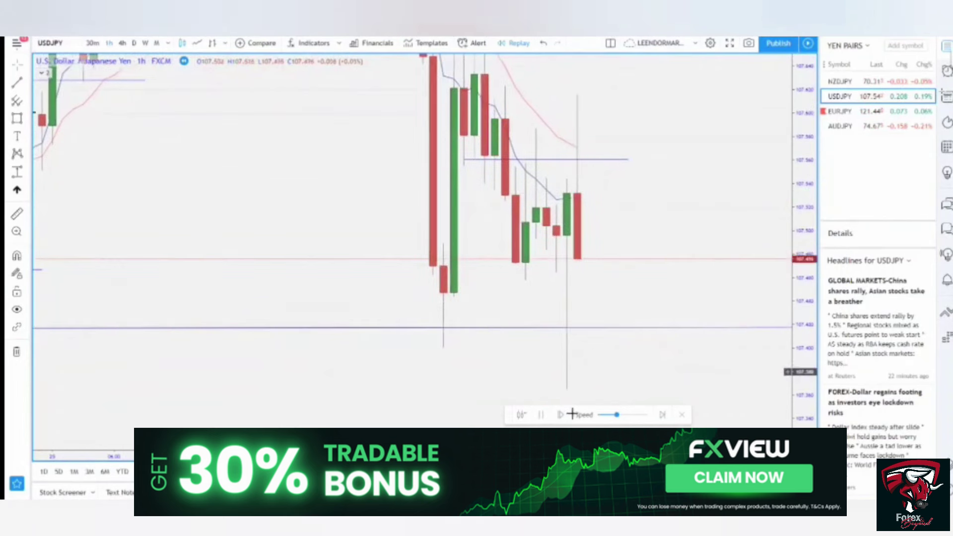
{"action": "left_click", "coordinate": [541, 415]}
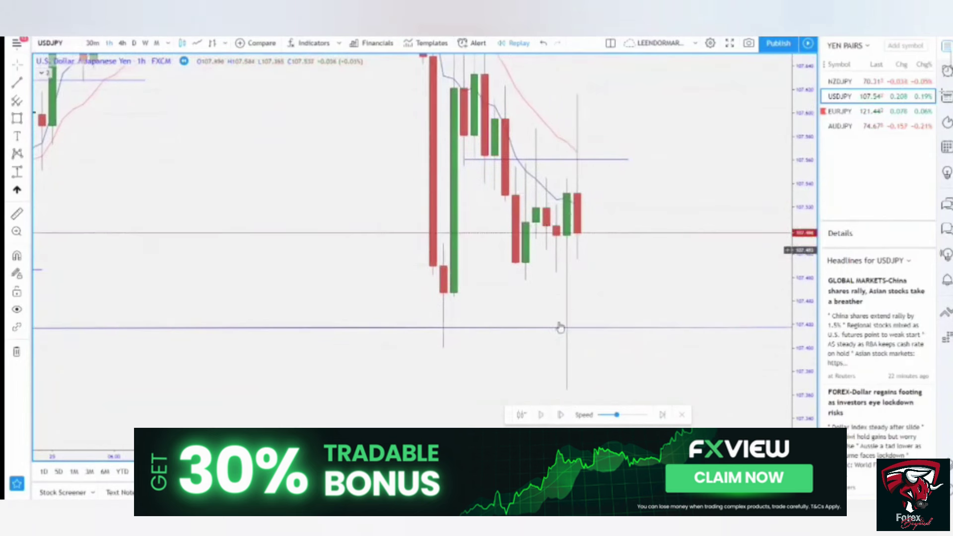
Step: Draw a rectangle around the lower support line at about 107.41 to 107.42, from the 20 May low past the last candle
{"action": "left_click_drag", "start_coordinate": [502, 281], "coordinate": [495, 366]}
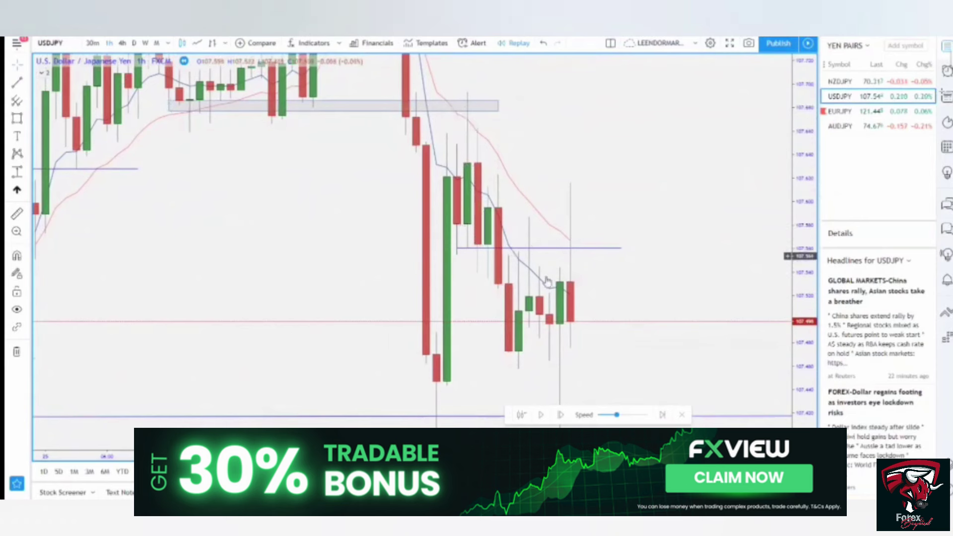
{"action": "left_click_drag", "start_coordinate": [569, 267], "coordinate": [546, 215]}
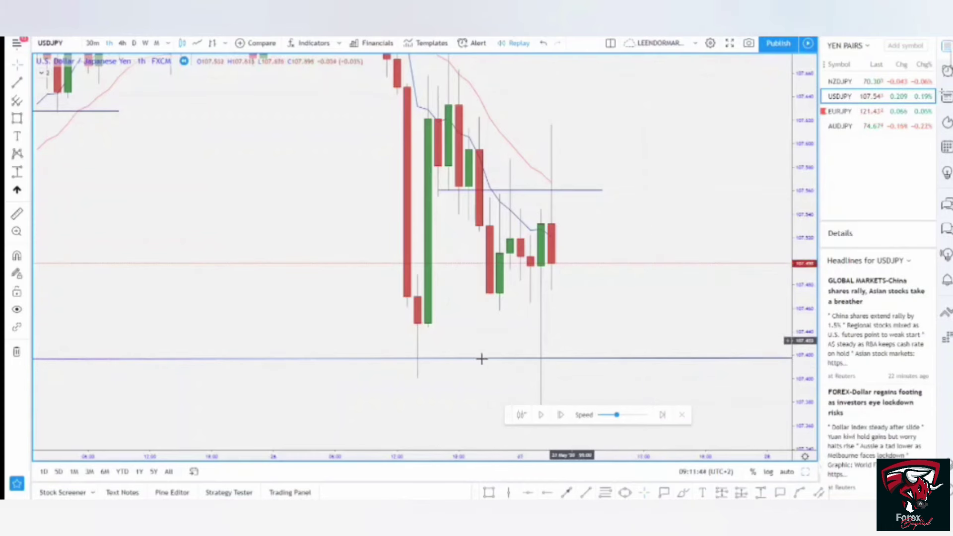
{"action": "left_click_drag", "start_coordinate": [548, 342], "coordinate": [670, 336]}
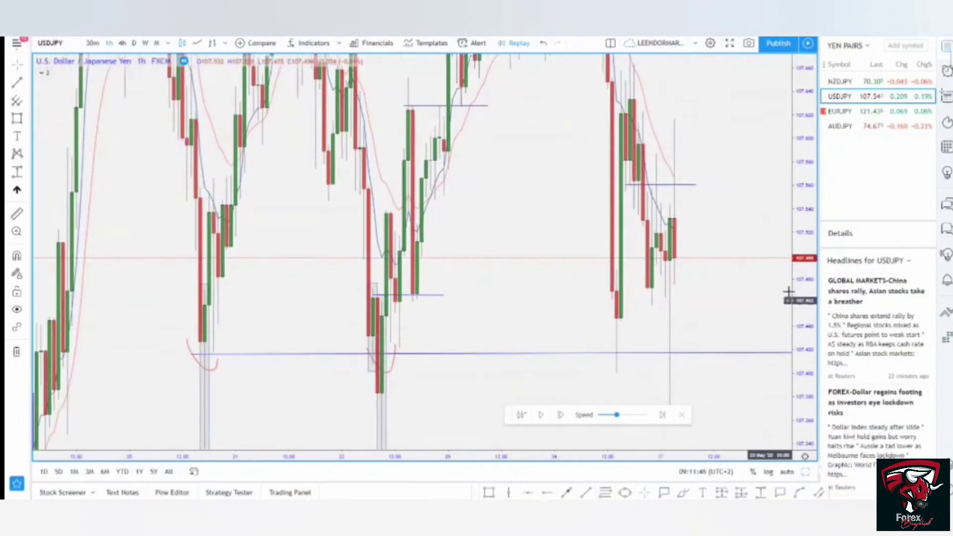
{"action": "left_click_drag", "start_coordinate": [720, 303], "coordinate": [692, 311]}
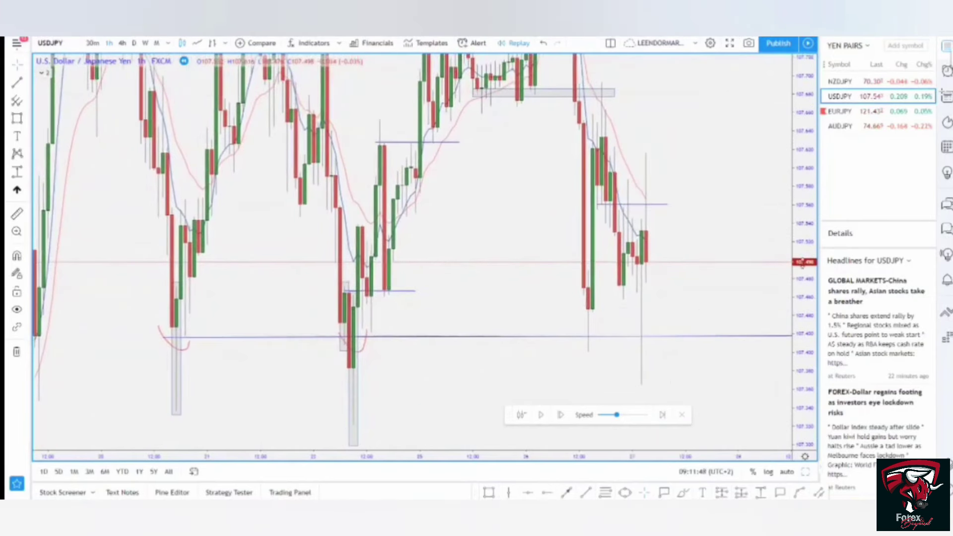
{"action": "left_click_drag", "start_coordinate": [804, 273], "coordinate": [713, 319]}
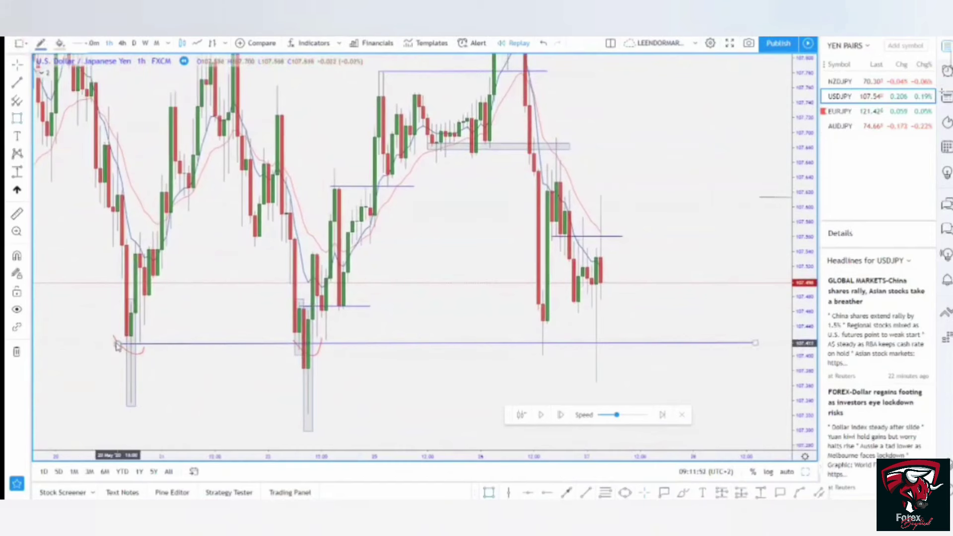
{"action": "mouse_move", "coordinate": [109, 338]}
{"action": "left_mouse_down"}
{"action": "mouse_move", "coordinate": [174, 349]}
{"action": "mouse_move", "coordinate": [747, 349]}
{"action": "left_mouse_up"}
{"action": "left_click", "coordinate": [737, 385]}
Step: Brush red curves under the latest two lows, on 26 and 27 May, at the lower support zone
{"action": "left_click_drag", "start_coordinate": [728, 272], "coordinate": [727, 276]}
{"action": "left_click_drag", "start_coordinate": [810, 234], "coordinate": [809, 268]}
{"action": "left_click_drag", "start_coordinate": [707, 249], "coordinate": [724, 250]}
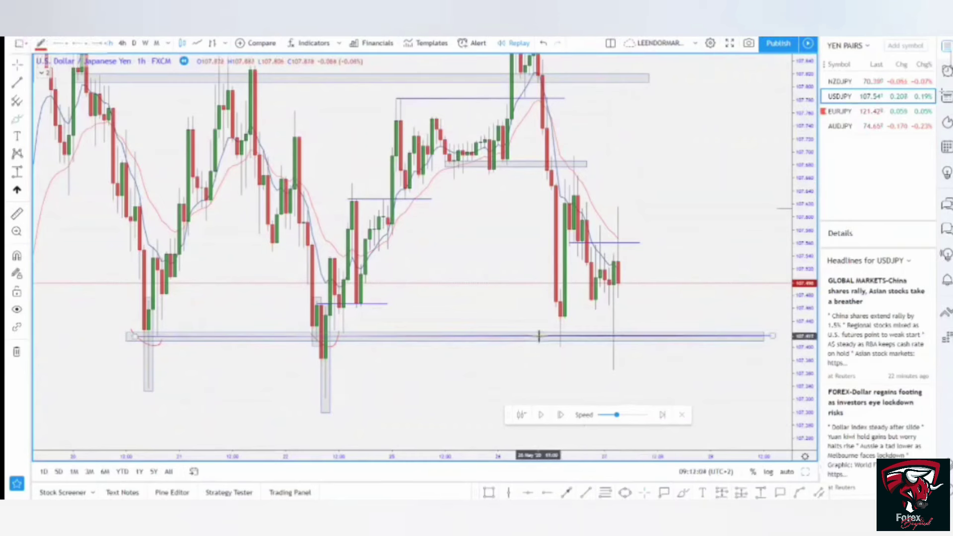
{"action": "mouse_move", "coordinate": [541, 340]}
{"action": "left_mouse_down"}
{"action": "mouse_move", "coordinate": [568, 357]}
{"action": "mouse_move", "coordinate": [624, 351]}
{"action": "left_mouse_up"}
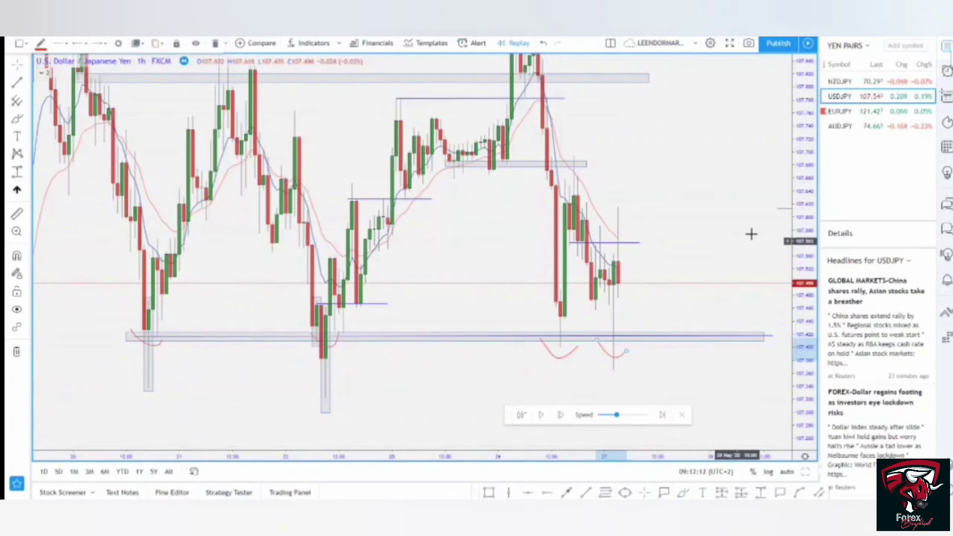
Step: Draw a thin rectangle at about 107.47 from the late 26 May candle low past the last candle, and replay more 27 May candles before pausing
{"action": "left_click_drag", "start_coordinate": [740, 230], "coordinate": [723, 255]}
{"action": "left_click_drag", "start_coordinate": [792, 238], "coordinate": [792, 264]}
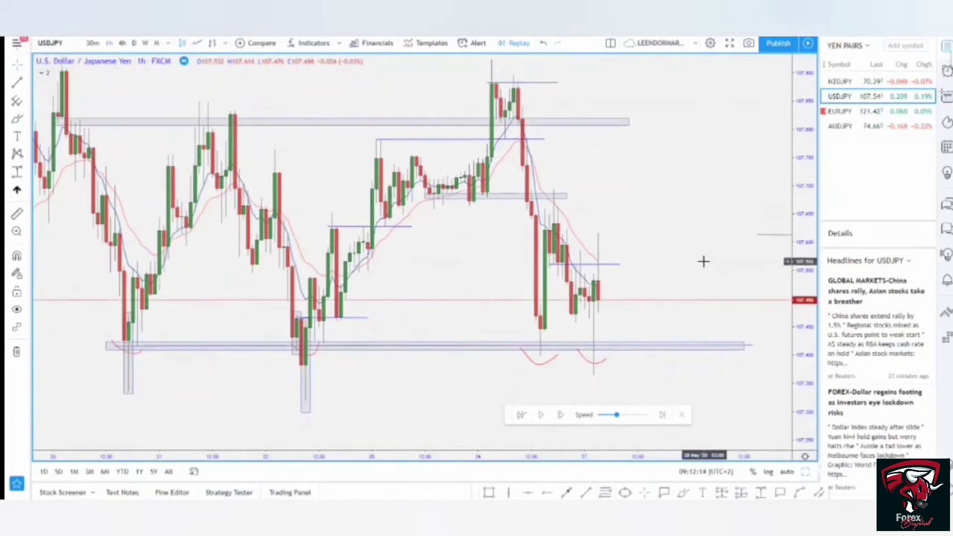
{"action": "left_click_drag", "start_coordinate": [705, 262], "coordinate": [718, 297]}
{"action": "left_click_drag", "start_coordinate": [662, 328], "coordinate": [664, 296]}
{"action": "scroll", "coordinate": [564, 322], "scroll_direction": "up", "scroll_amount": 3}
{"action": "scroll", "coordinate": [565, 322], "scroll_direction": "up", "scroll_amount": 3}
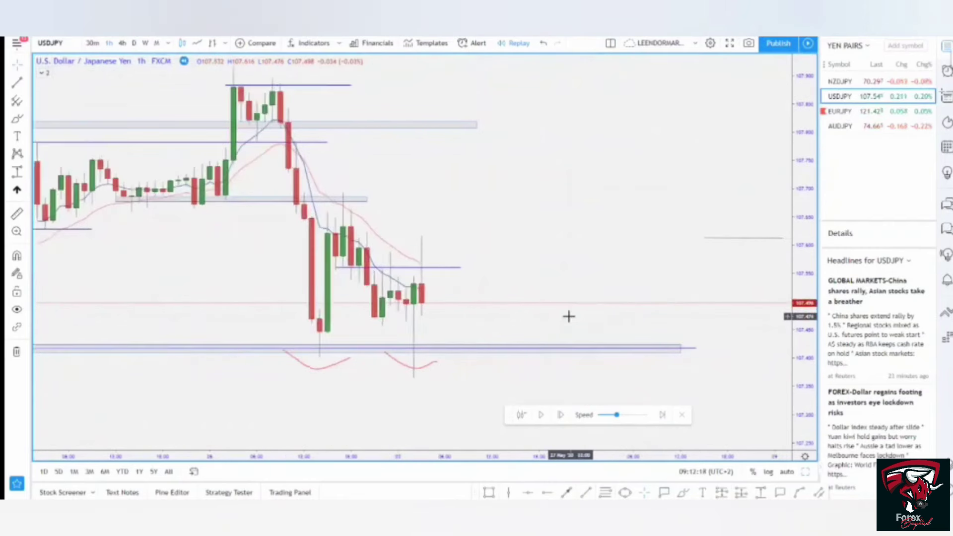
{"action": "left_click_drag", "start_coordinate": [797, 375], "coordinate": [798, 331]}
{"action": "left_click_drag", "start_coordinate": [618, 289], "coordinate": [701, 294]}
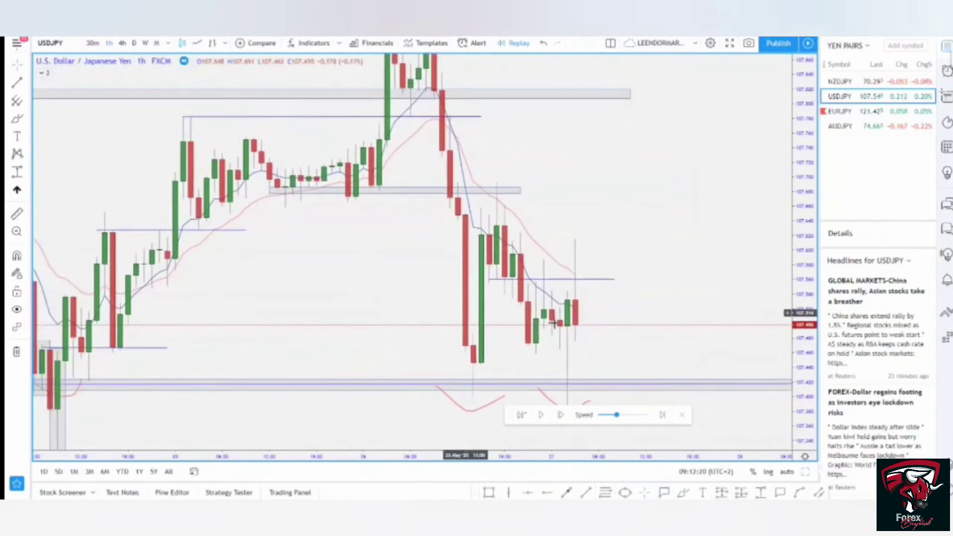
{"action": "left_click_drag", "start_coordinate": [674, 344], "coordinate": [653, 323]}
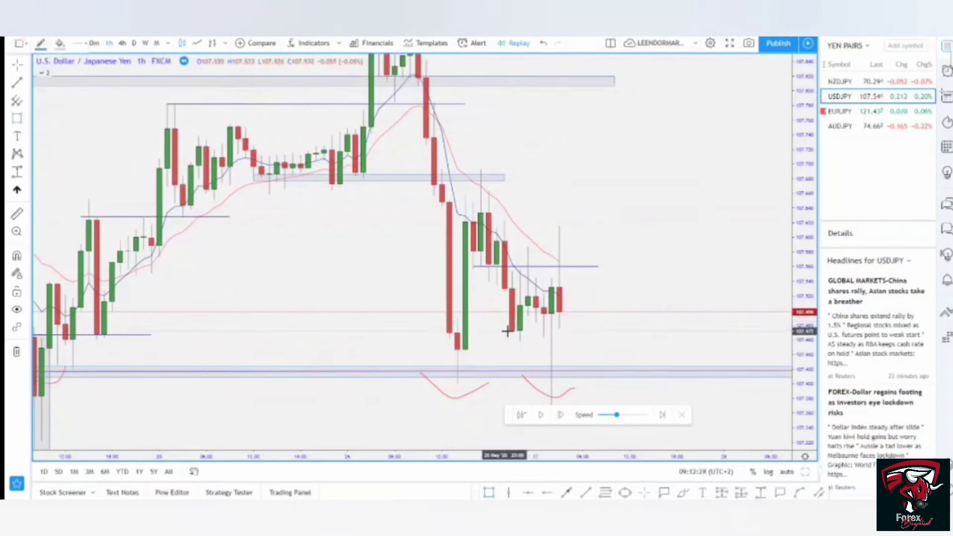
{"action": "left_click_drag", "start_coordinate": [638, 335], "coordinate": [638, 336]}
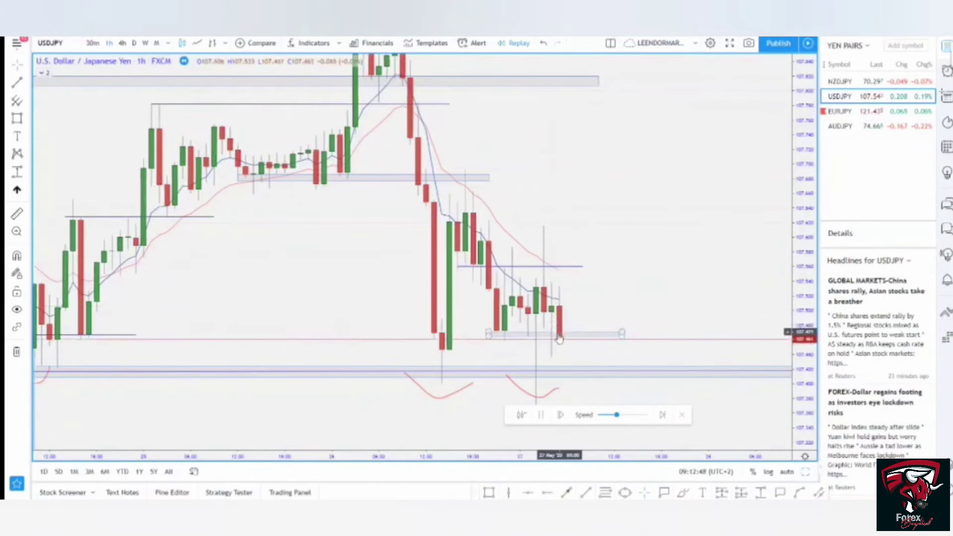
{"action": "left_click", "coordinate": [541, 415]}
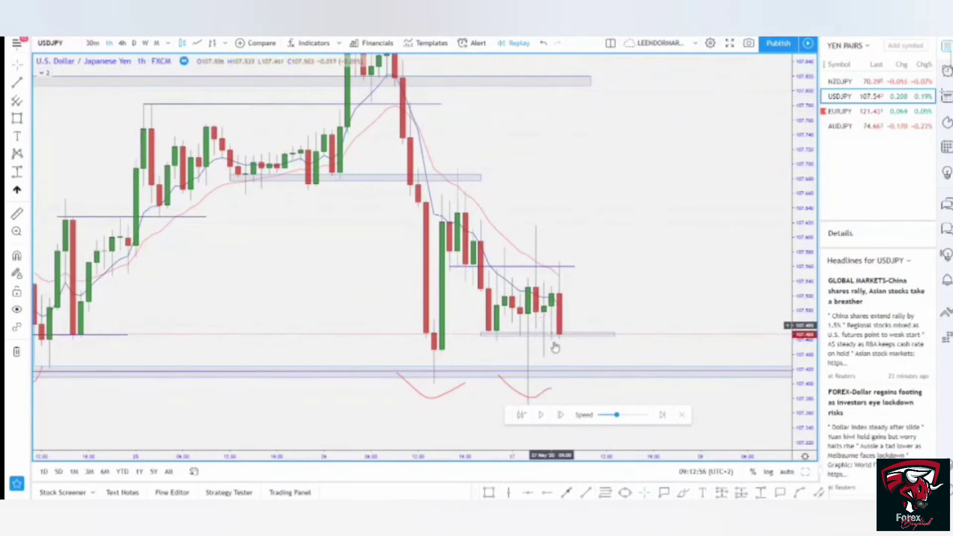
{"action": "left_click_drag", "start_coordinate": [590, 309], "coordinate": [587, 309]}
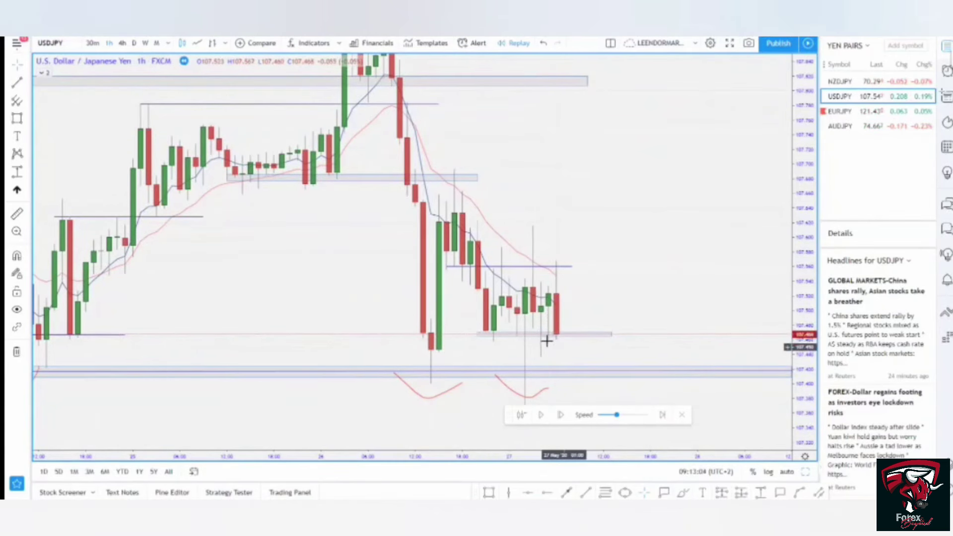
{"action": "left_click_drag", "start_coordinate": [545, 338], "coordinate": [509, 302]}
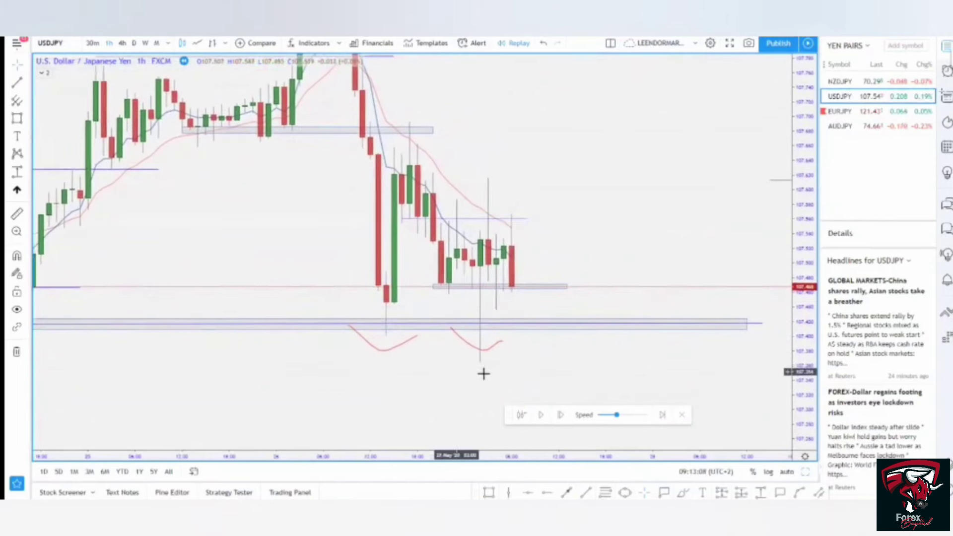
{"action": "left_click_drag", "start_coordinate": [574, 276], "coordinate": [539, 302]}
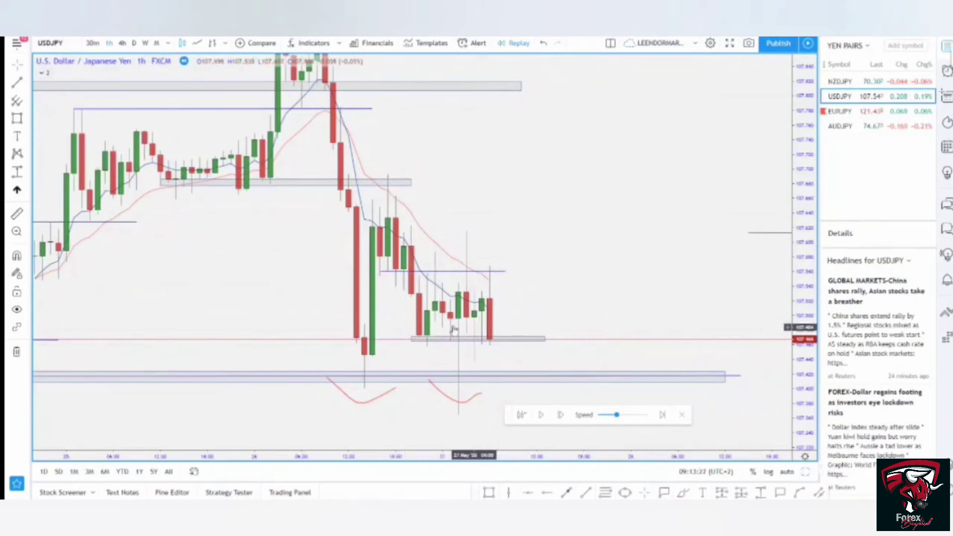
{"action": "left_click", "coordinate": [476, 339]}
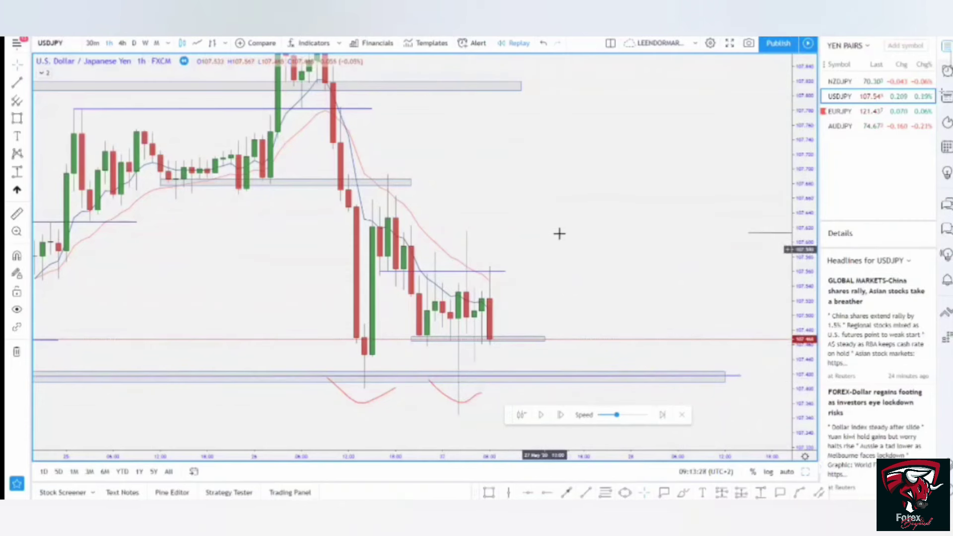
Step: Measure the price range up and down from the thin support rectangle at about 107.47 beside the last candle, and delete the measurement
{"action": "left_click_drag", "start_coordinate": [554, 247], "coordinate": [537, 277]}
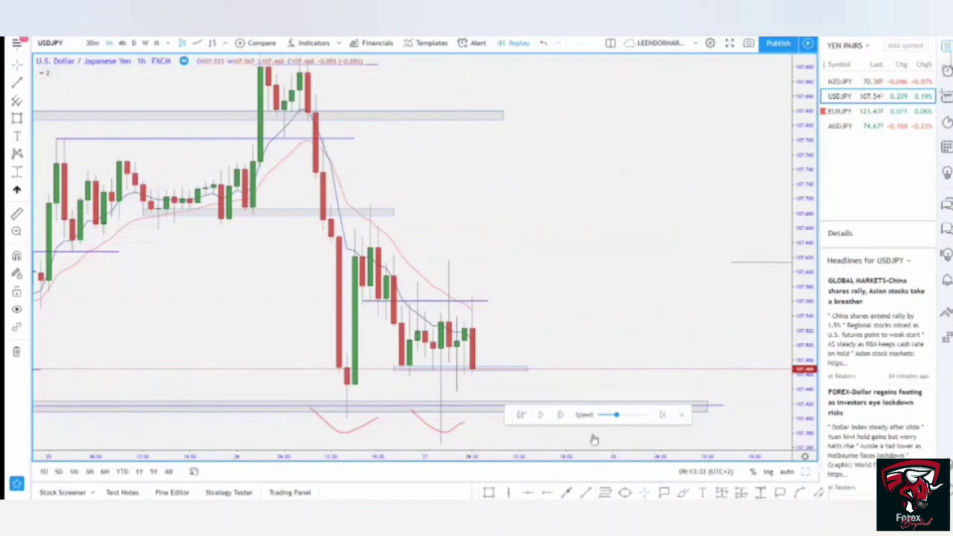
{"action": "left_click", "coordinate": [487, 372]}
{"action": "left_click", "coordinate": [479, 370], "text": "shift"}
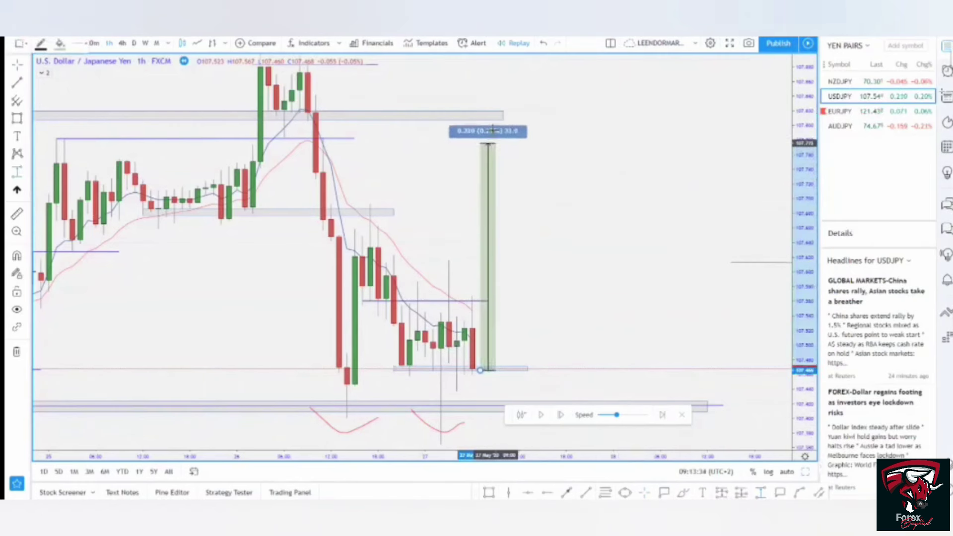
{"action": "left_click", "coordinate": [485, 439]}
{"action": "left_click_drag", "start_coordinate": [551, 384], "coordinate": [554, 285]}
{"action": "left_click_drag", "start_coordinate": [489, 339], "coordinate": [501, 351]}
{"action": "left_click", "coordinate": [557, 356]}
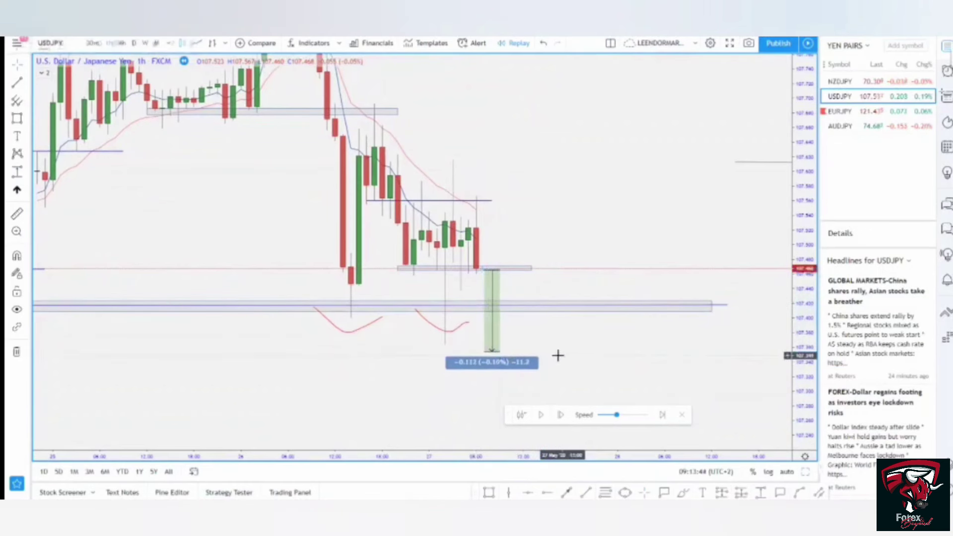
{"action": "left_click_drag", "start_coordinate": [561, 240], "coordinate": [546, 262]}
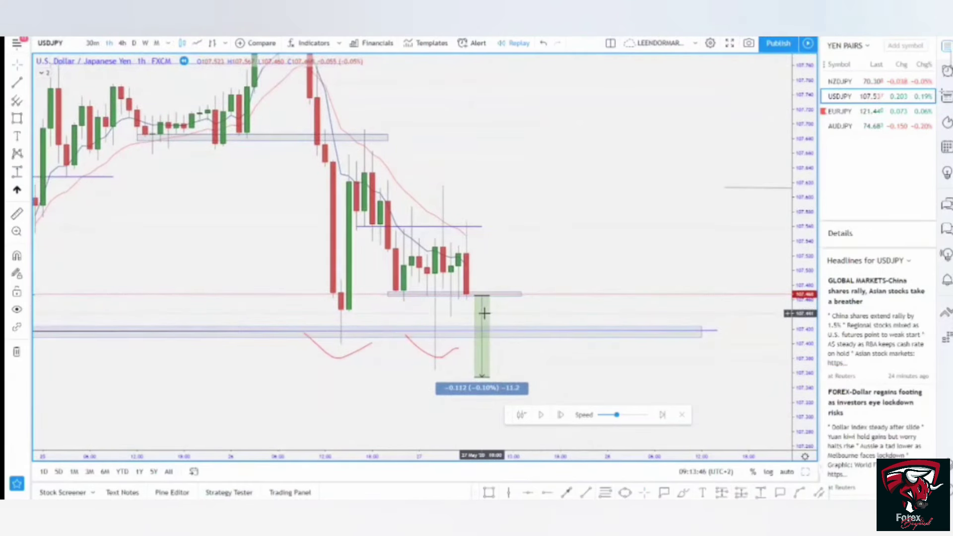
{"action": "left_click", "coordinate": [484, 313]}
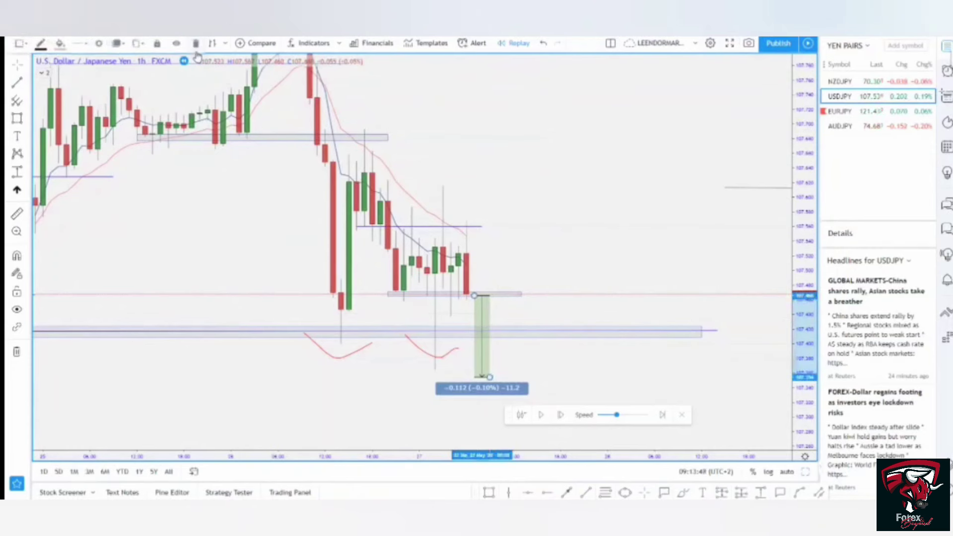
{"action": "left_click", "coordinate": [195, 44]}
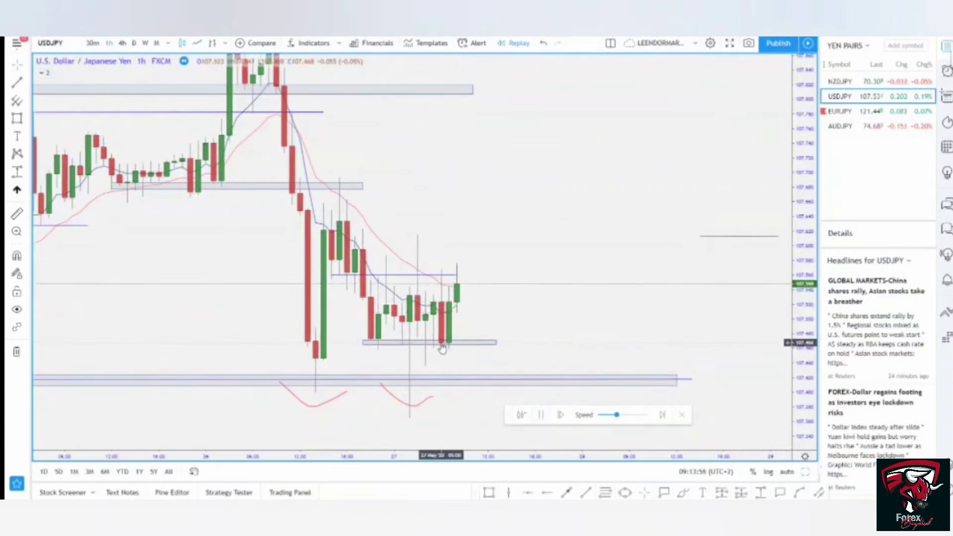
Step: Replay the 27 May rally, pause, and extend the resistance rectangle at about 107.81 to 107.82 past the latest candle
{"action": "left_click", "coordinate": [450, 275]}
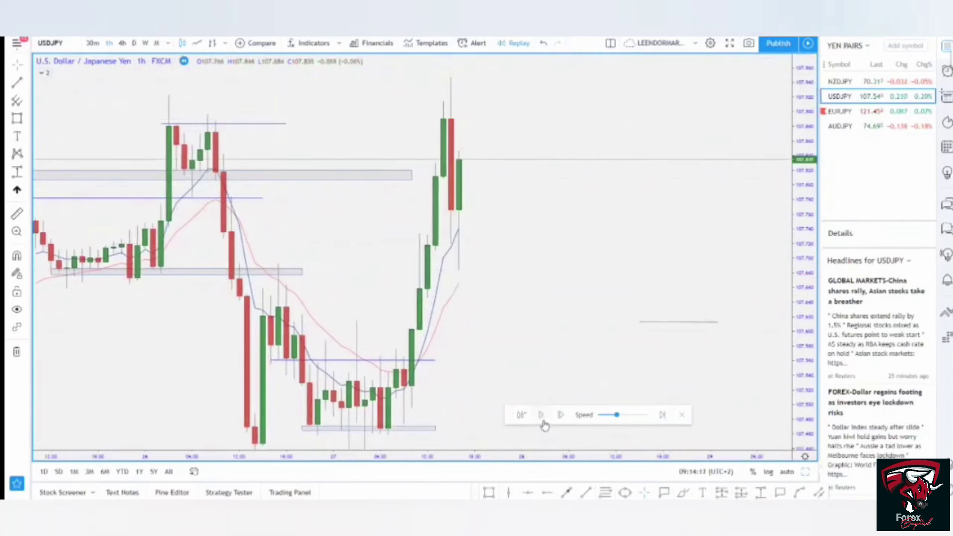
{"action": "left_click", "coordinate": [541, 415]}
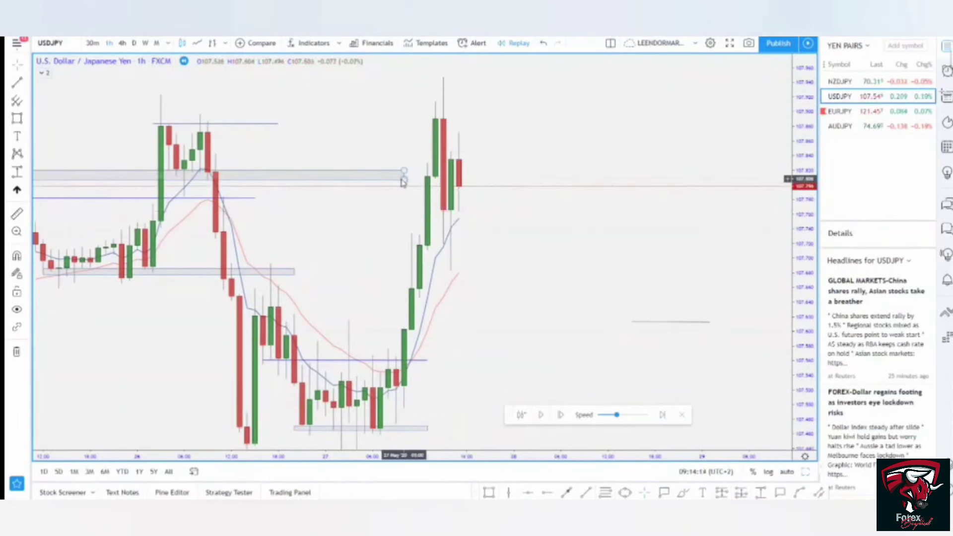
{"action": "left_click_drag", "start_coordinate": [404, 178], "coordinate": [521, 176]}
{"action": "left_click", "coordinate": [536, 244]}
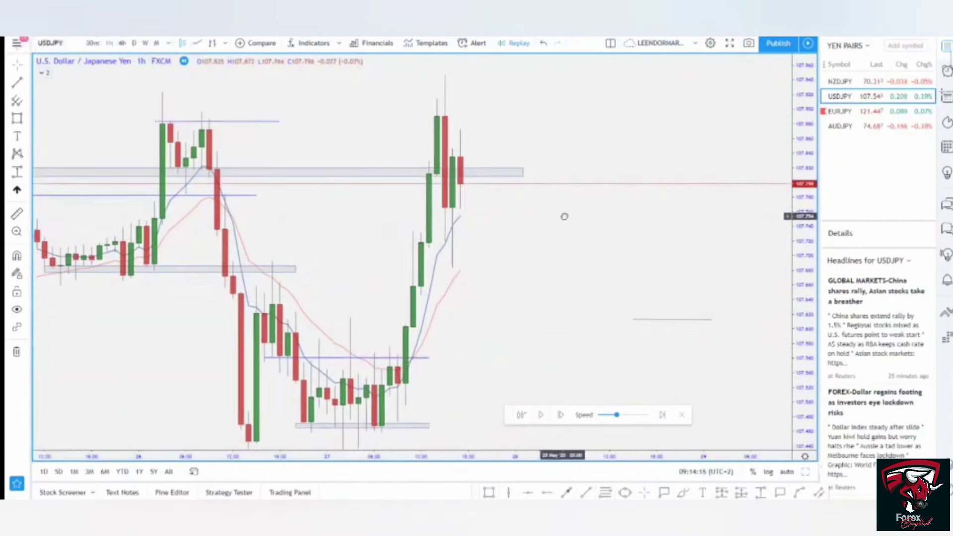
{"action": "left_click_drag", "start_coordinate": [485, 350], "coordinate": [526, 297]}
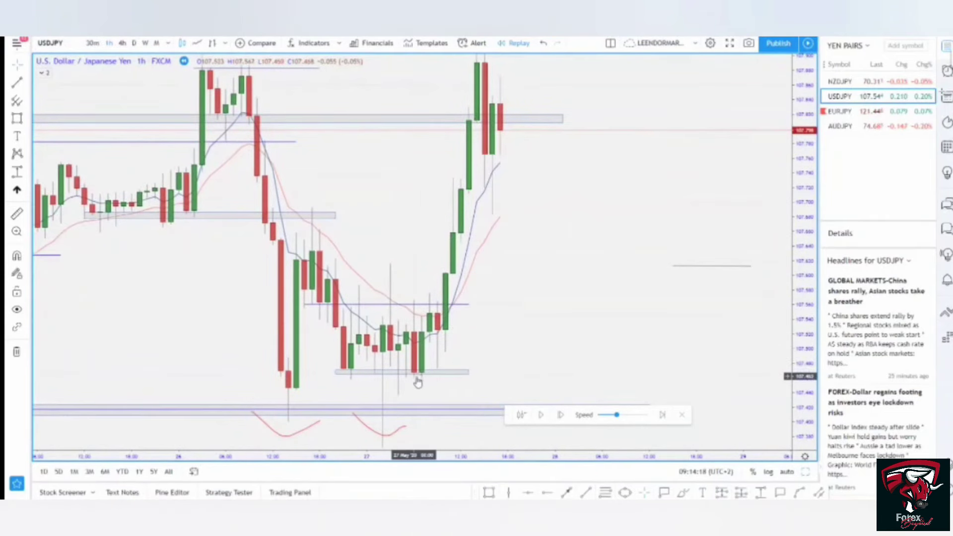
{"action": "left_click", "coordinate": [351, 383]}
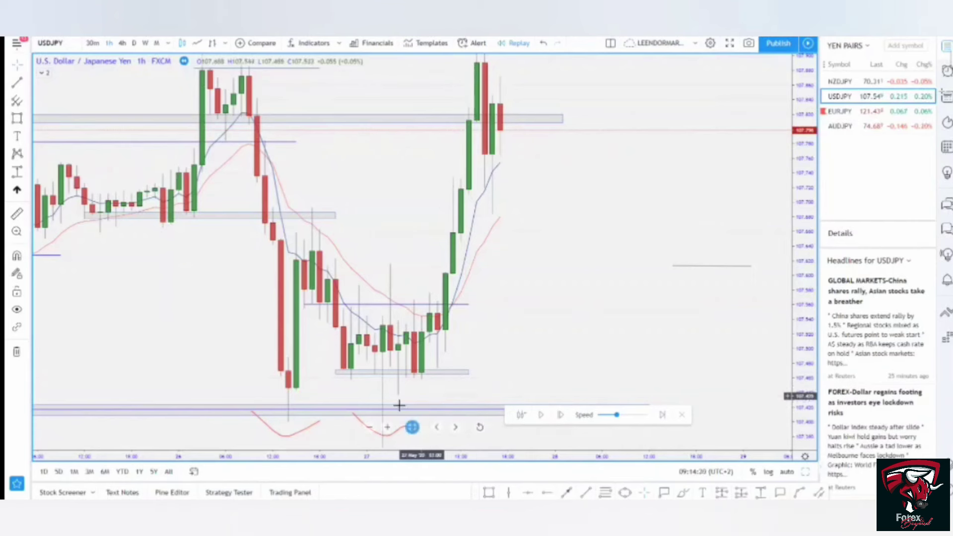
{"action": "left_click", "coordinate": [372, 374]}
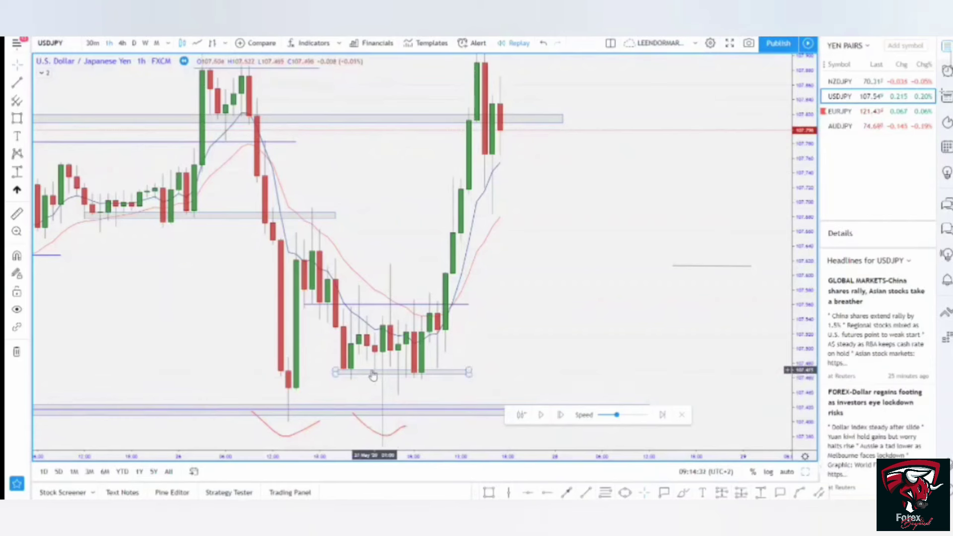
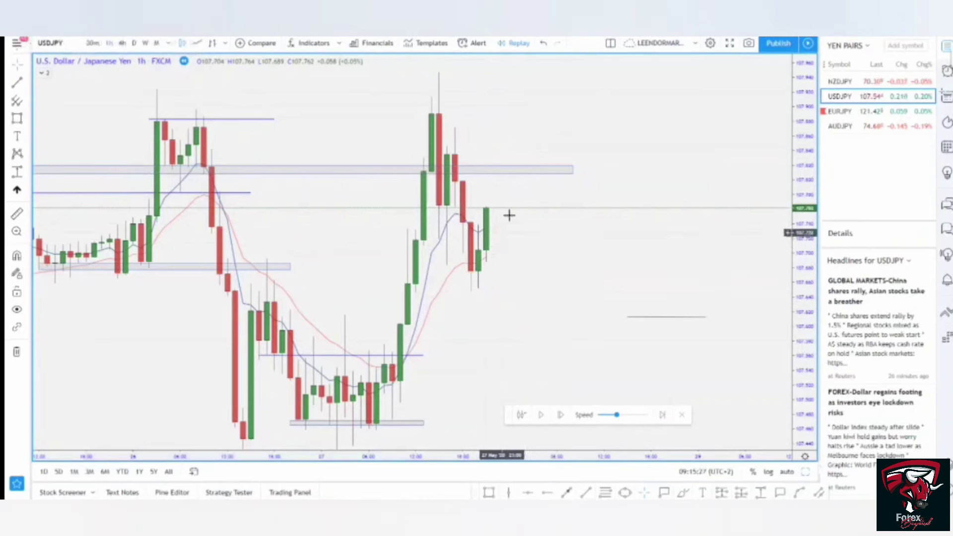
Step: Draw a horizontal trend line at about 107.76 from the red 27 May afternoon candle's close past the last candle
{"action": "scroll", "coordinate": [497, 211], "scroll_direction": "up", "scroll_amount": 4}
{"action": "left_click_drag", "start_coordinate": [492, 220], "coordinate": [606, 232]}
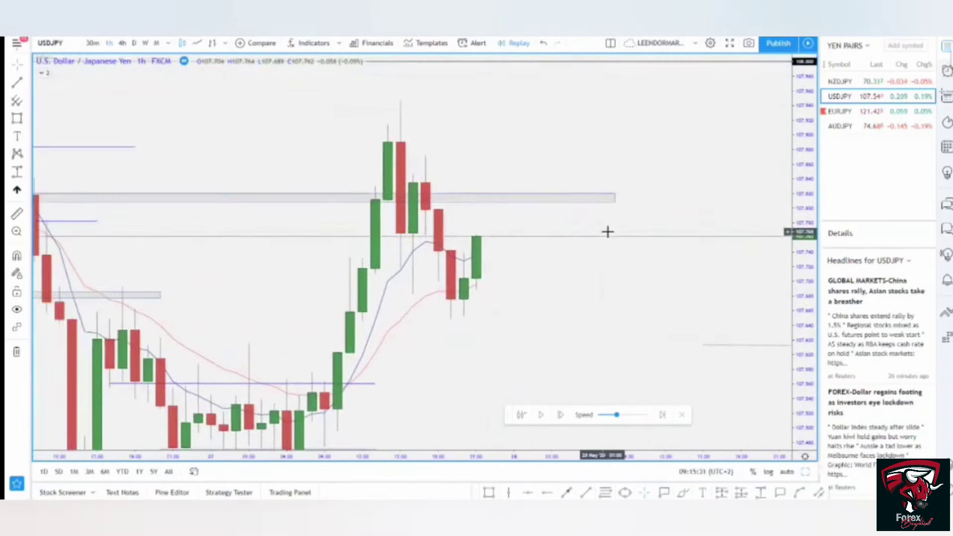
{"action": "left_click_drag", "start_coordinate": [802, 338], "coordinate": [802, 273]}
{"action": "left_click_drag", "start_coordinate": [662, 257], "coordinate": [676, 234]}
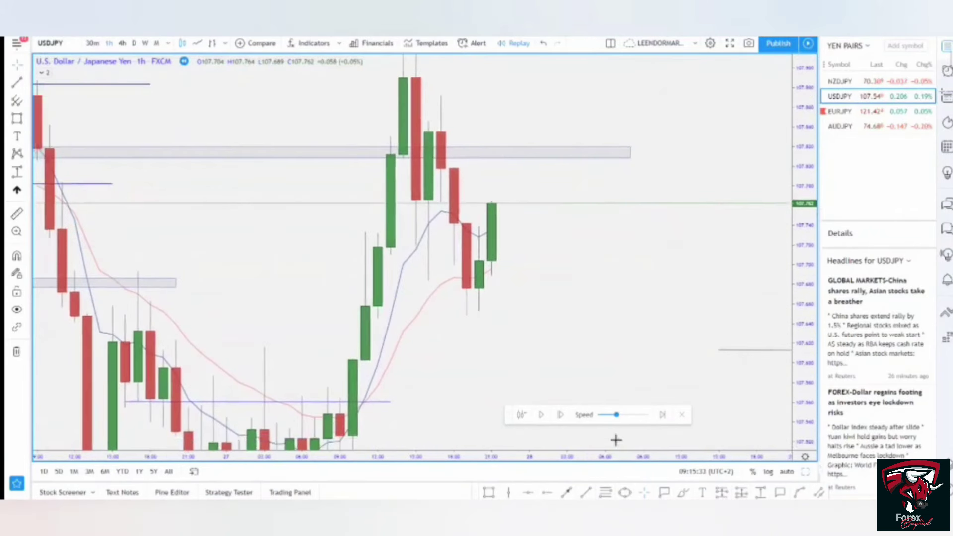
{"action": "left_click", "coordinate": [582, 490]}
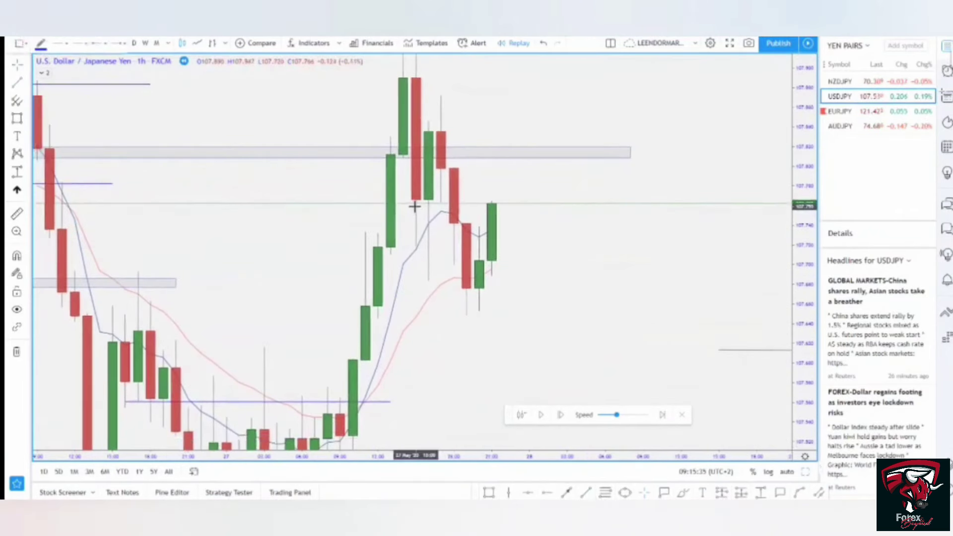
{"action": "left_click_drag", "start_coordinate": [425, 202], "coordinate": [556, 202]}
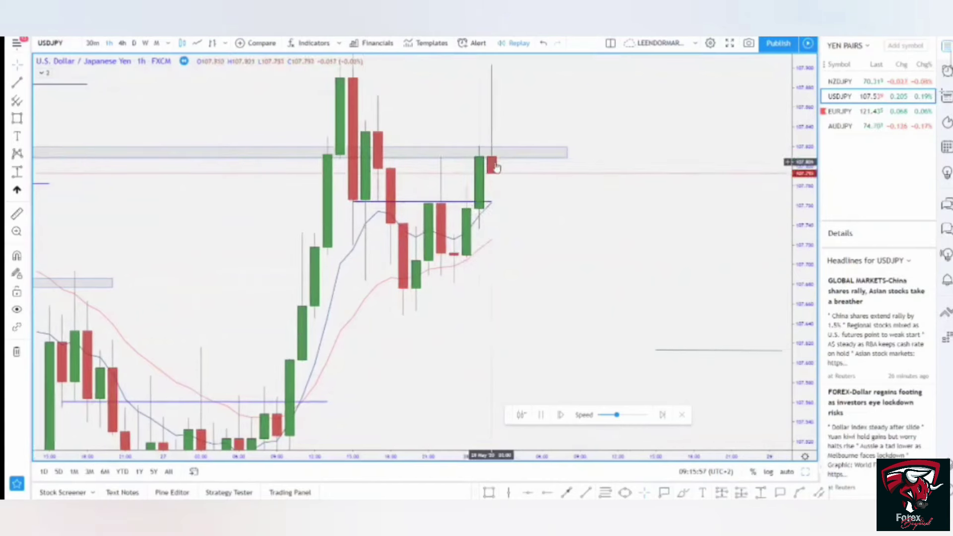
Step: Replay further 28 May candles and pause to examine price around the upper resistance rectangle and the 107.76 line
{"action": "scroll", "coordinate": [521, 236], "scroll_direction": "down", "scroll_amount": 3}
{"action": "scroll", "coordinate": [533, 257], "scroll_direction": "down", "scroll_amount": 3}
{"action": "left_click_drag", "start_coordinate": [799, 172], "coordinate": [799, 252]}
{"action": "left_click_drag", "start_coordinate": [720, 252], "coordinate": [690, 243]}
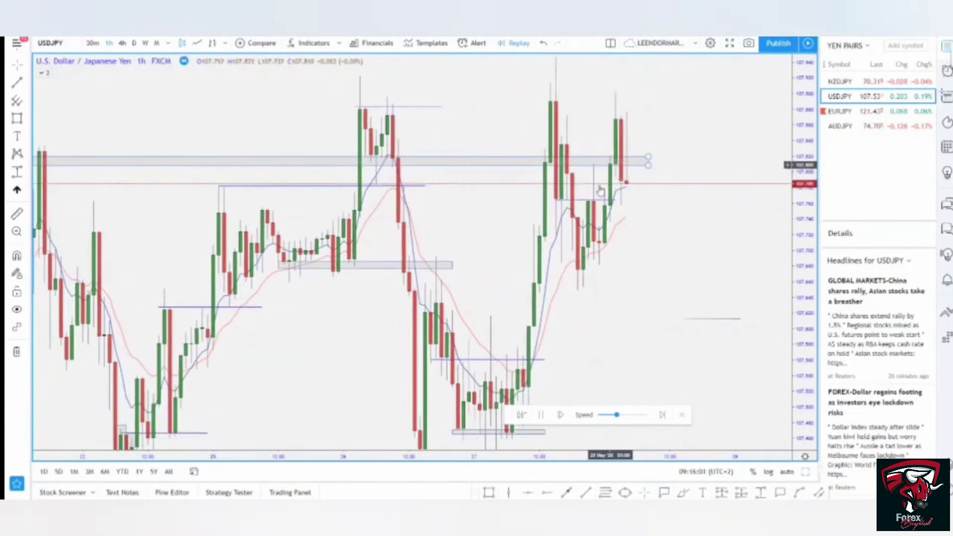
{"action": "left_click", "coordinate": [542, 415]}
{"action": "left_click_drag", "start_coordinate": [653, 283], "coordinate": [627, 317]}
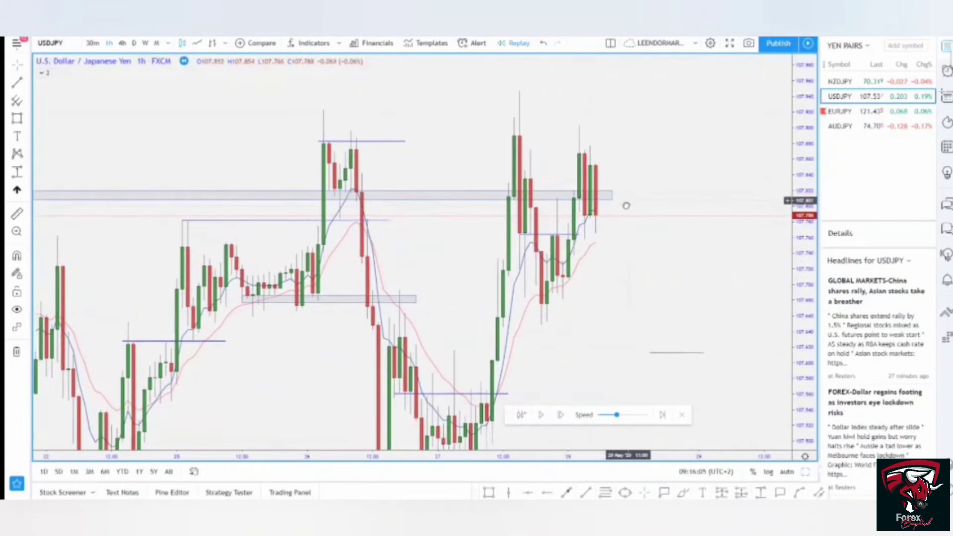
{"action": "left_click_drag", "start_coordinate": [626, 204], "coordinate": [604, 241]}
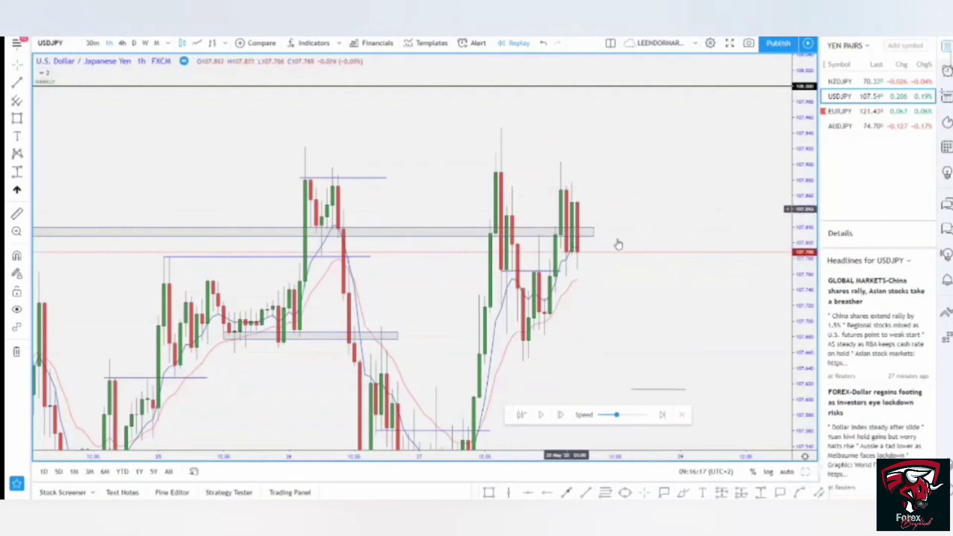
{"action": "left_click_drag", "start_coordinate": [625, 256], "coordinate": [619, 257]}
{"action": "left_click_drag", "start_coordinate": [644, 292], "coordinate": [573, 265]}
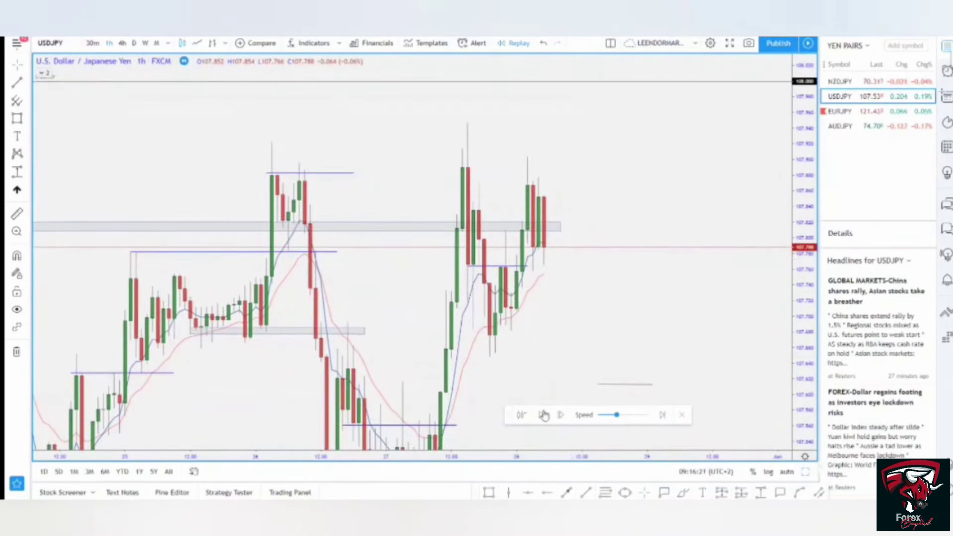
Step: Extend the upper resistance rectangle further past the latest 28 May candle while the replay runs
{"action": "left_click_drag", "start_coordinate": [616, 354], "coordinate": [599, 334]}
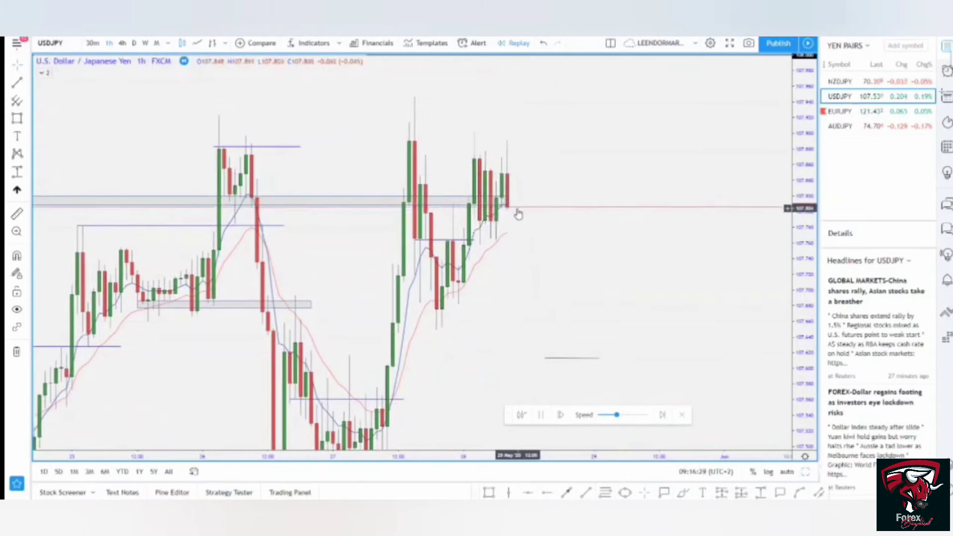
{"action": "left_click_drag", "start_coordinate": [503, 203], "coordinate": [611, 204]}
{"action": "left_click", "coordinate": [595, 234]}
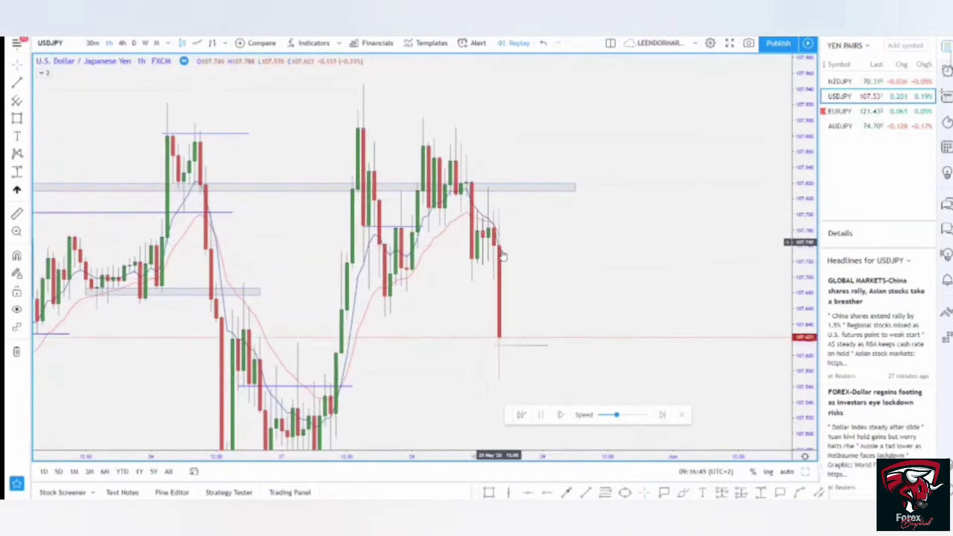
Step: Examine the replayed 28 May decline from the upper resistance rectangle in relation to the earlier levels and the lower support zone
{"action": "left_click_drag", "start_coordinate": [527, 273], "coordinate": [506, 230]}
{"action": "scroll", "coordinate": [539, 308], "scroll_direction": "down", "scroll_amount": 3}
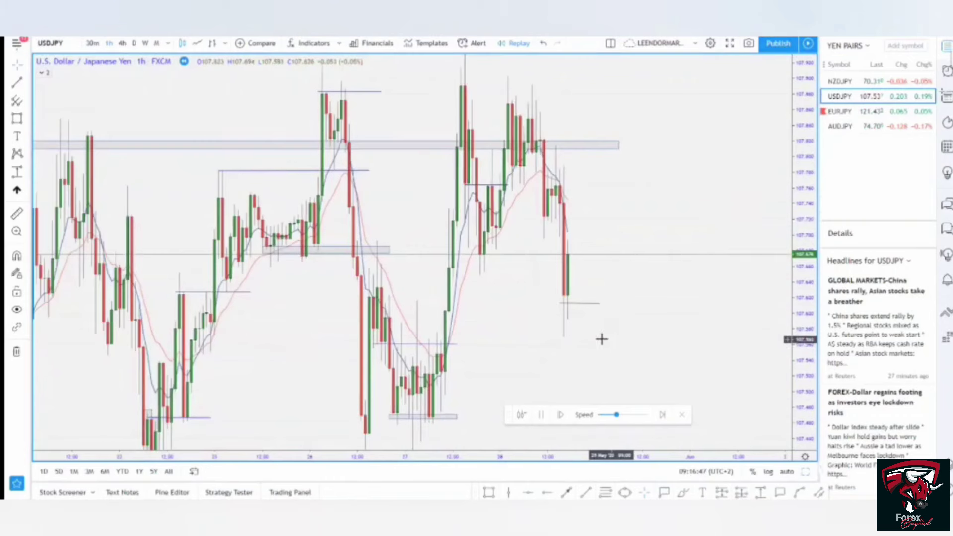
{"action": "left_click_drag", "start_coordinate": [602, 340], "coordinate": [583, 325]}
{"action": "left_click_drag", "start_coordinate": [795, 248], "coordinate": [791, 319]}
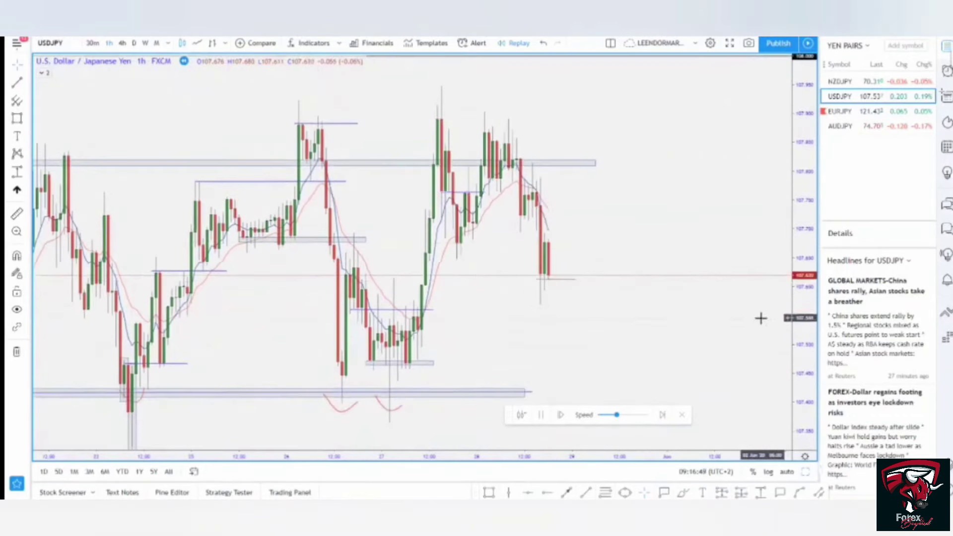
{"action": "left_click_drag", "start_coordinate": [720, 341], "coordinate": [656, 299]}
{"action": "scroll", "coordinate": [656, 298], "scroll_direction": "down", "scroll_amount": 2}
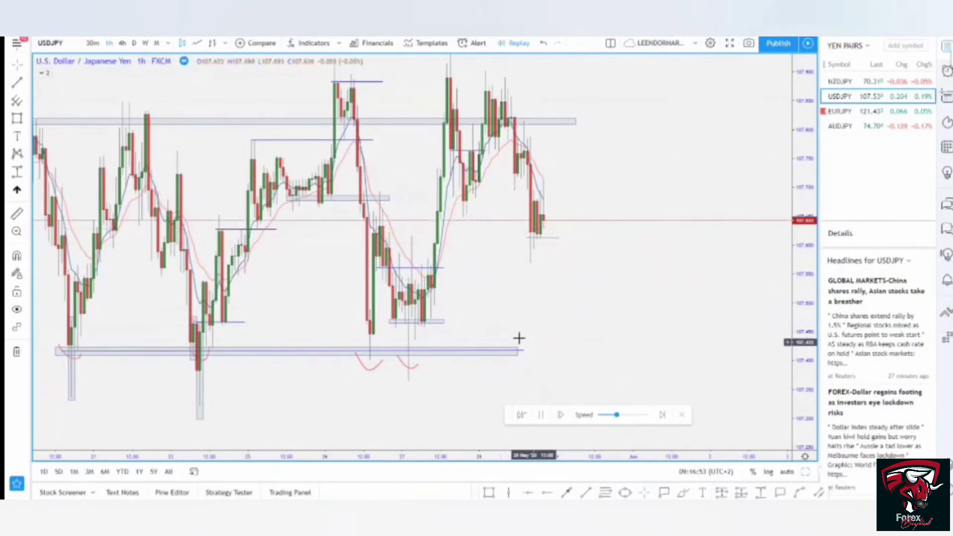
{"action": "left_click_drag", "start_coordinate": [579, 337], "coordinate": [468, 356]}
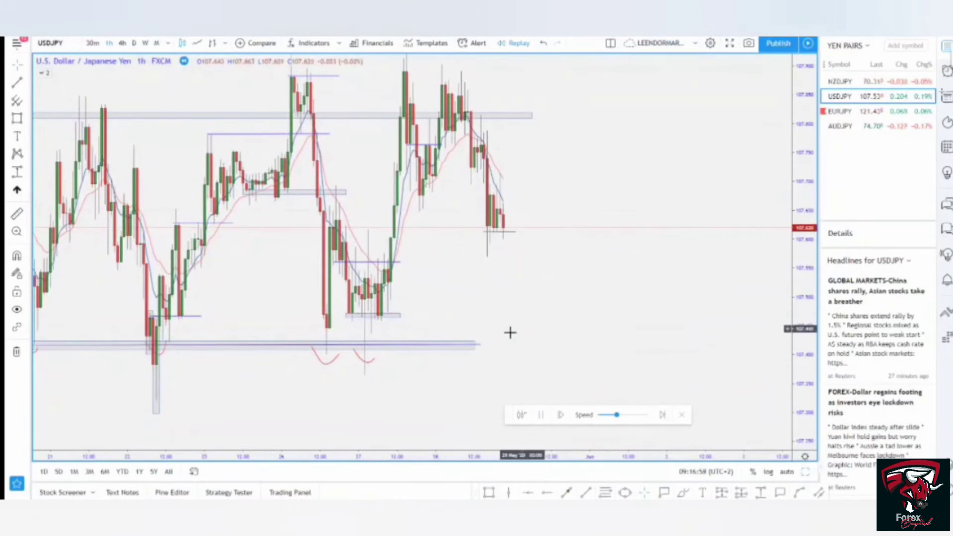
{"action": "left_click_drag", "start_coordinate": [562, 304], "coordinate": [544, 323]}
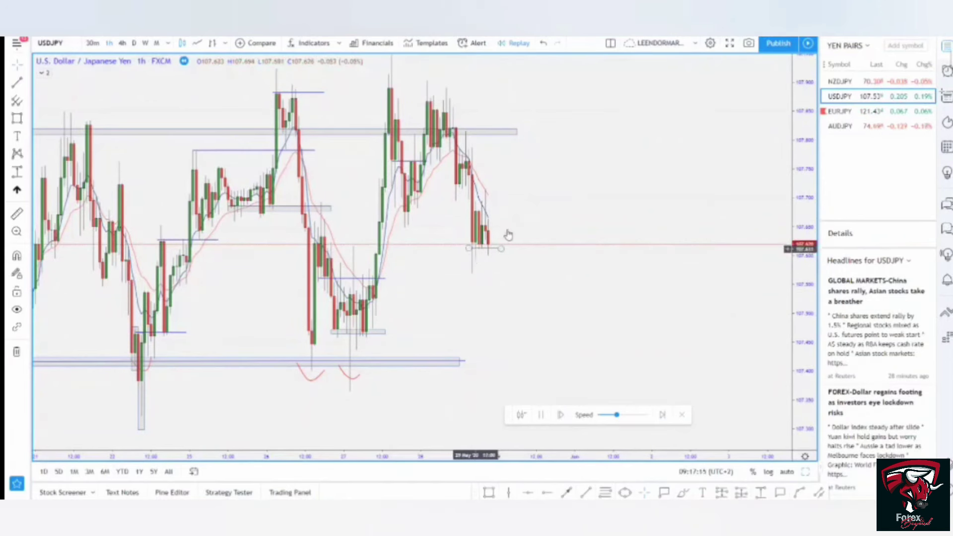
Step: Finish the short horizontal line at about 107.61 beneath the latest 28 May candles and exit bar replay mode
{"action": "left_click", "coordinate": [468, 247]}
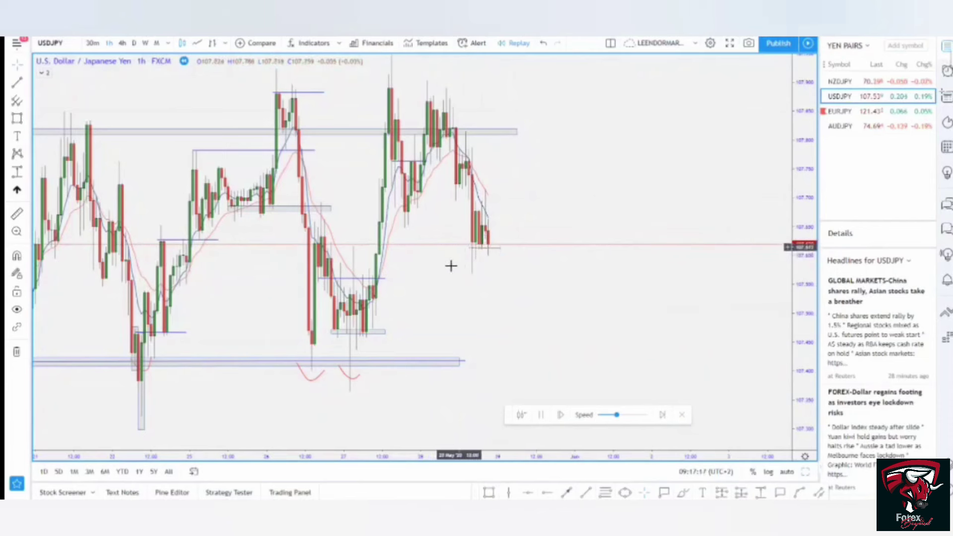
{"action": "left_click", "coordinate": [469, 266]}
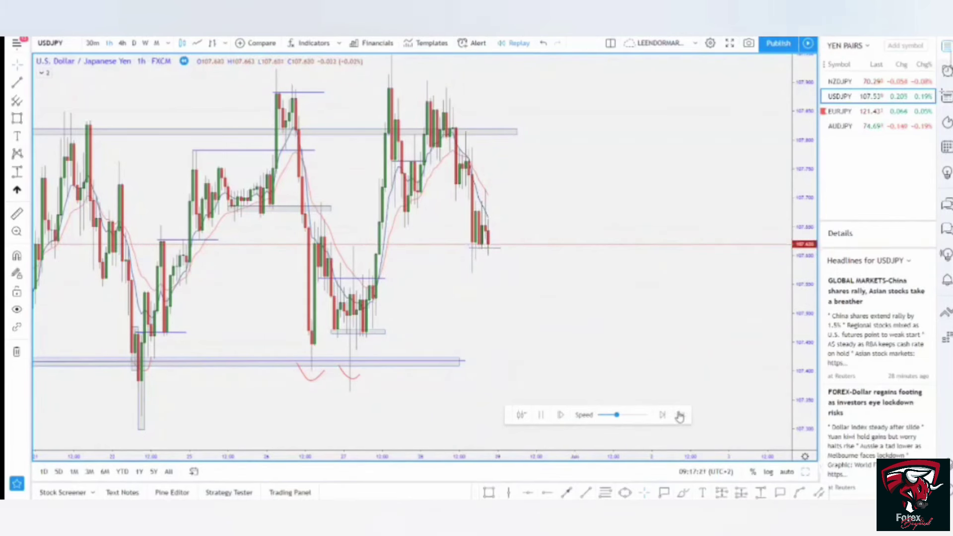
{"action": "key", "text": "Escape"}
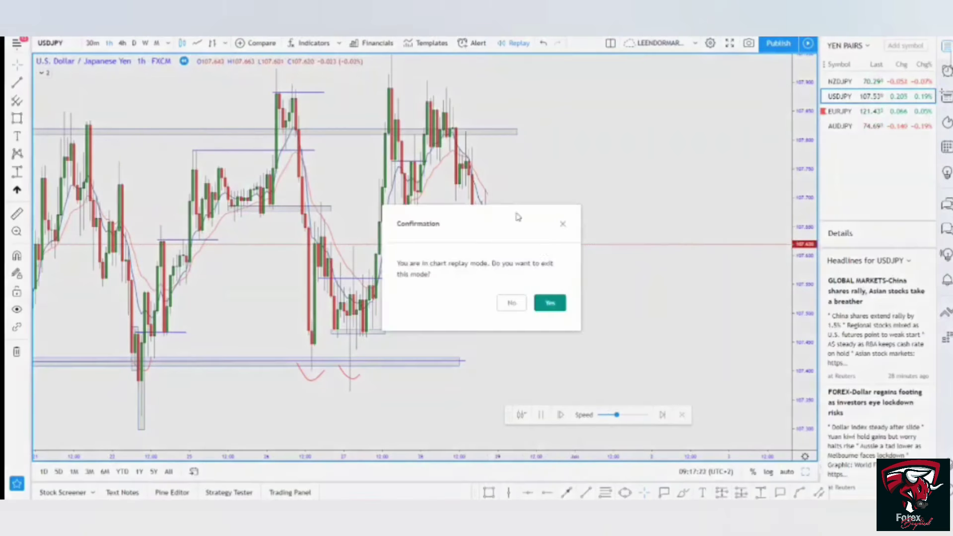
{"action": "left_click", "coordinate": [550, 304]}
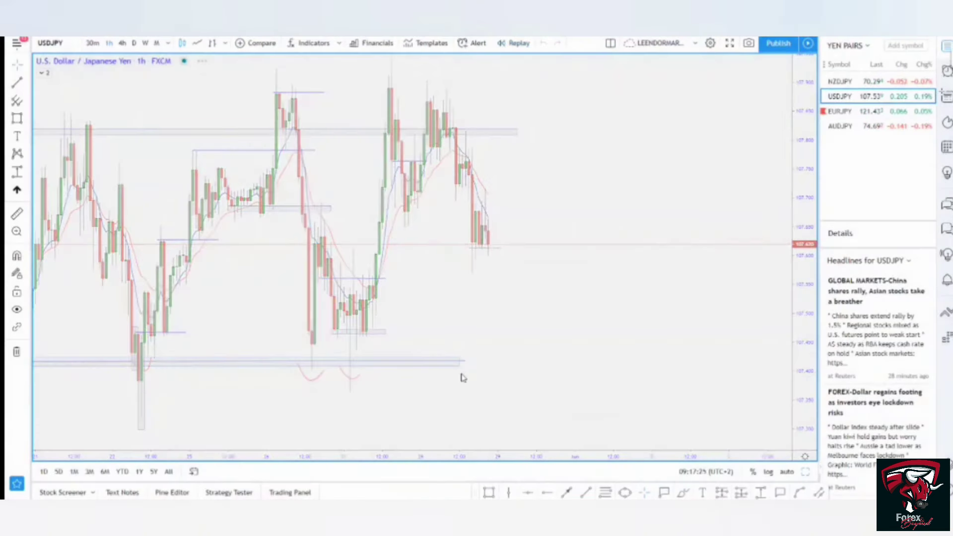
Step: Extend the lower support rectangle past the 29 May decline to about 1 June
{"action": "scroll", "coordinate": [591, 333], "scroll_direction": "down", "scroll_amount": 15}
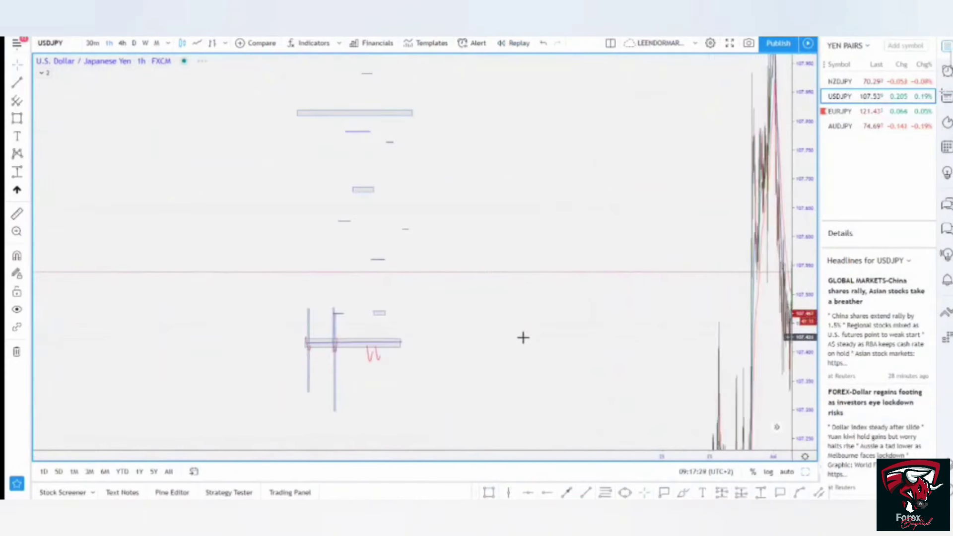
{"action": "left_click_drag", "start_coordinate": [589, 346], "coordinate": [743, 341]}
{"action": "scroll", "coordinate": [601, 341], "scroll_direction": "up", "scroll_amount": 6}
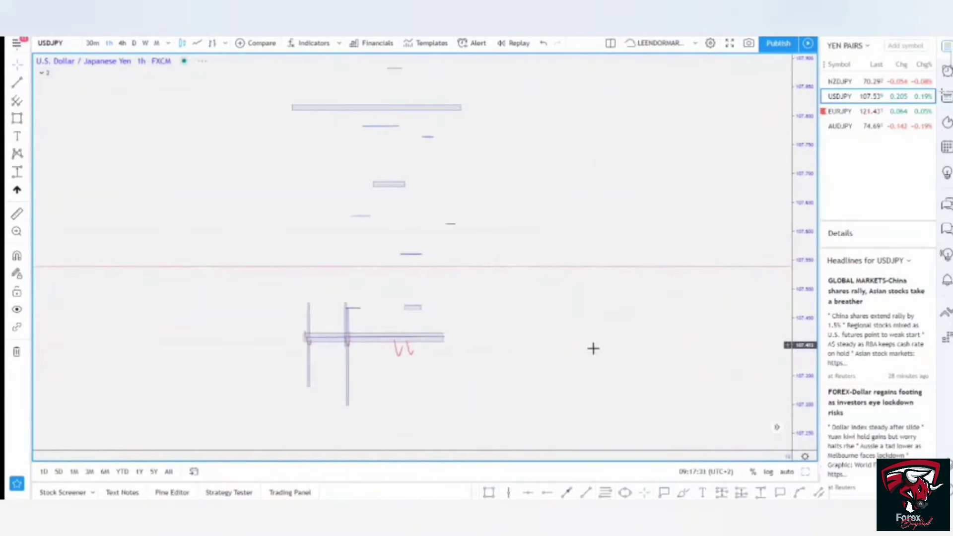
{"action": "left_click_drag", "start_coordinate": [502, 382], "coordinate": [730, 358]}
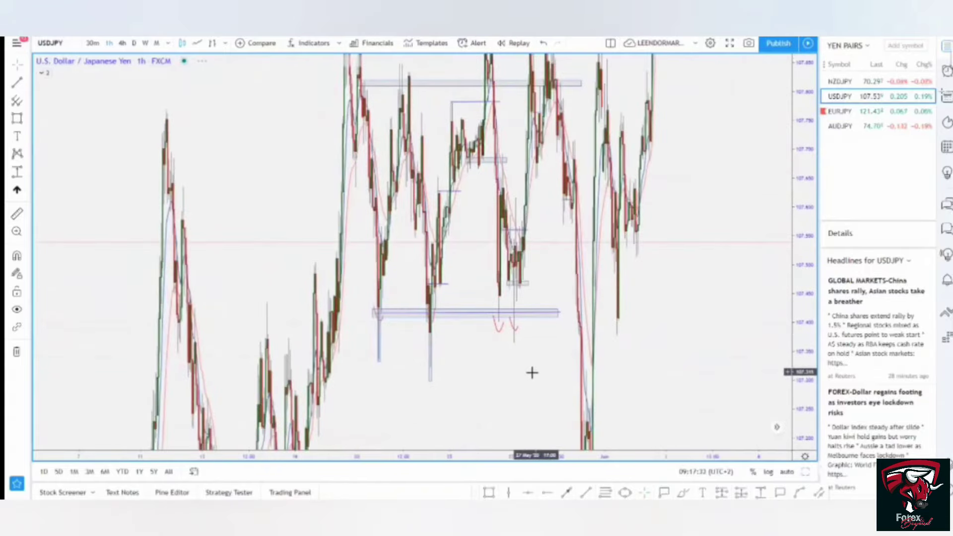
{"action": "left_click_drag", "start_coordinate": [547, 376], "coordinate": [568, 378]}
{"action": "scroll", "coordinate": [613, 364], "scroll_direction": "up", "scroll_amount": 5}
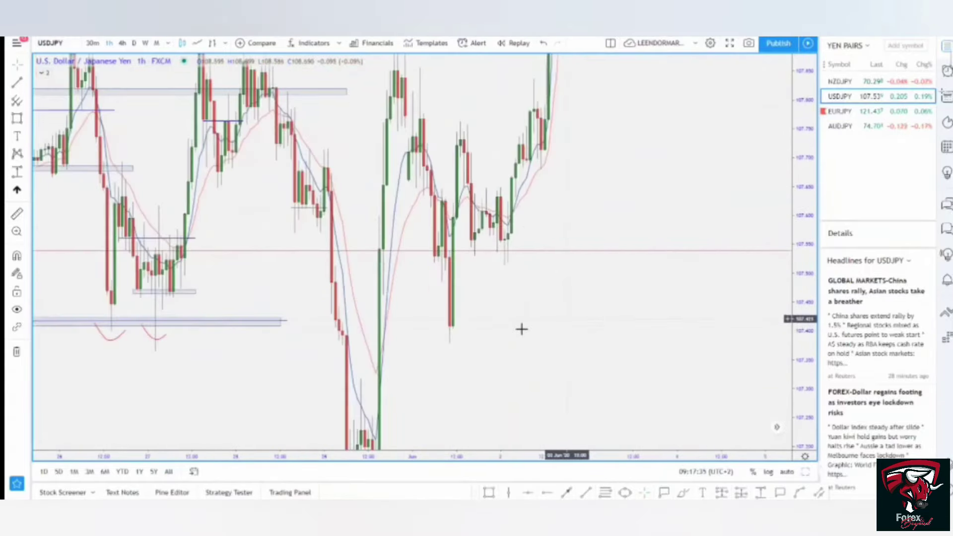
{"action": "left_click_drag", "start_coordinate": [414, 344], "coordinate": [715, 319]}
{"action": "mouse_move", "coordinate": [457, 303]}
{"action": "left_mouse_down"}
{"action": "mouse_move", "coordinate": [562, 358]}
{"action": "mouse_move", "coordinate": [710, 355]}
{"action": "left_mouse_up"}
{"action": "left_click_drag", "start_coordinate": [723, 410], "coordinate": [702, 413]}
Step: Extend the short horizontal line at about 107.61 to the 29 May decline at 09:00
{"action": "mouse_move", "coordinate": [585, 209]}
{"action": "left_mouse_down"}
{"action": "mouse_move", "coordinate": [503, 308]}
{"action": "mouse_move", "coordinate": [555, 296]}
{"action": "left_mouse_up"}
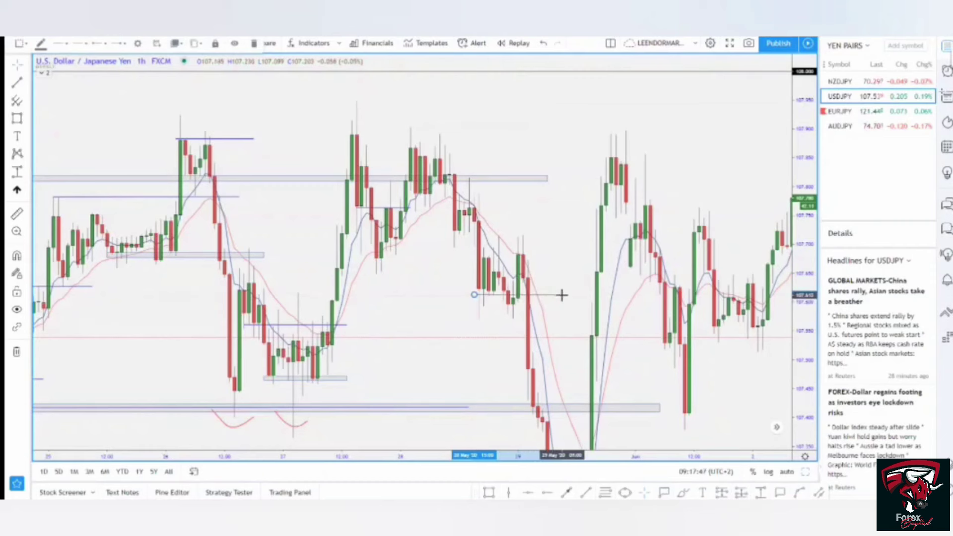
{"action": "left_click", "coordinate": [514, 300]}
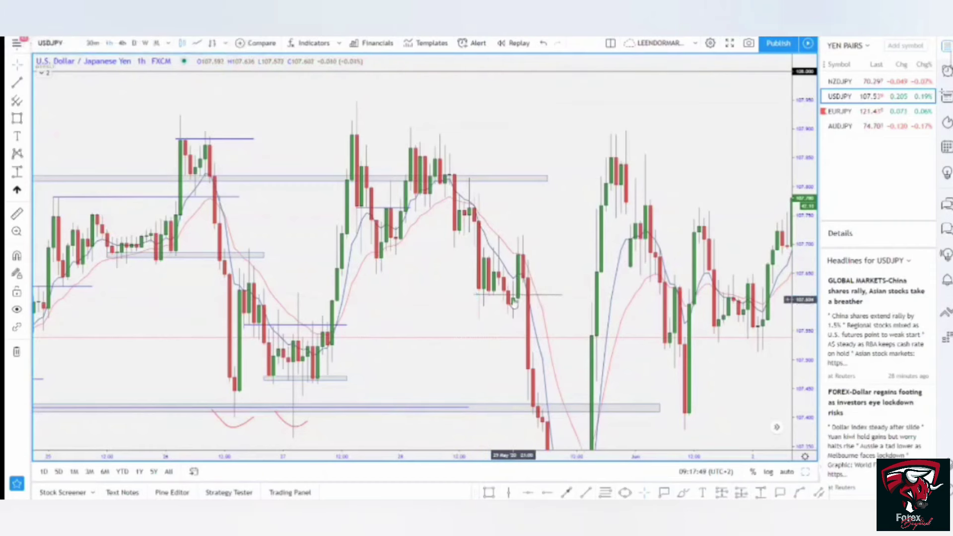
{"action": "left_click", "coordinate": [514, 297]}
{"action": "left_click", "coordinate": [525, 309]}
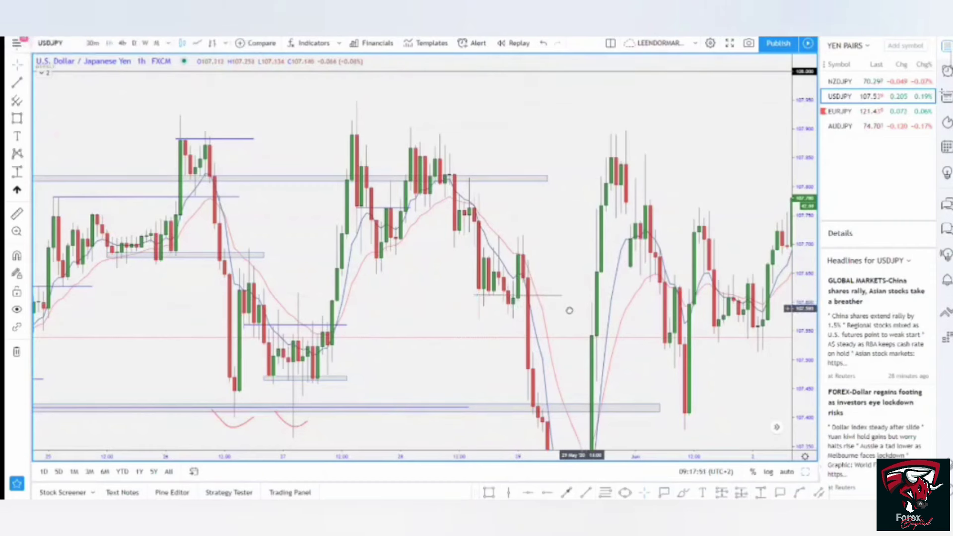
Step: Draw a thin rectangle at about 107.72 from the first 28 May drop below the upper resistance past the 29 May pullback high
{"action": "left_click_drag", "start_coordinate": [571, 308], "coordinate": [555, 312]}
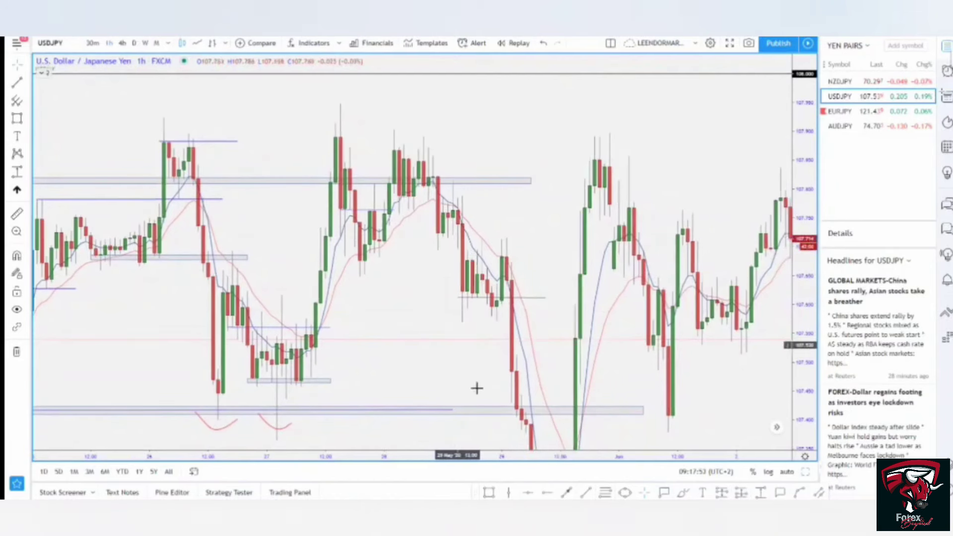
{"action": "left_click", "coordinate": [489, 493]}
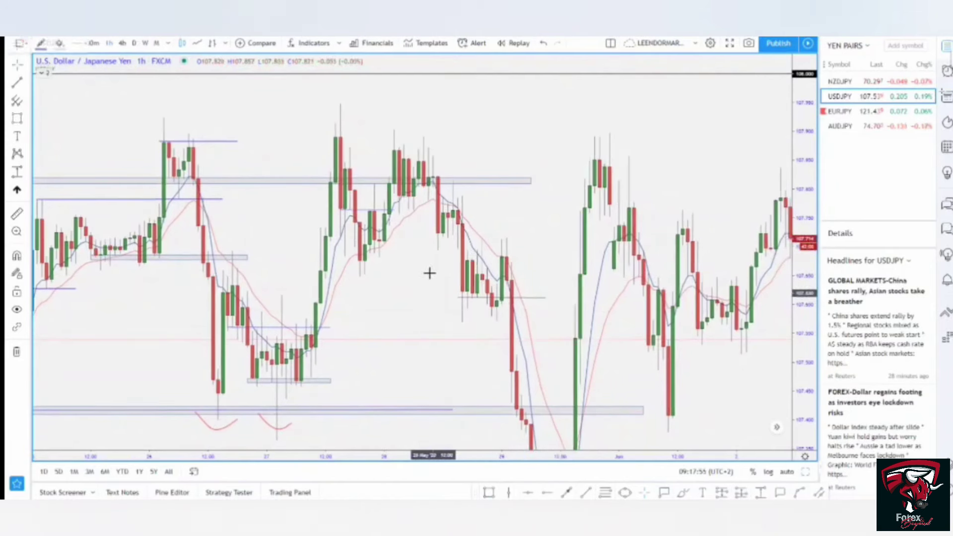
{"action": "left_click_drag", "start_coordinate": [484, 238], "coordinate": [537, 239]}
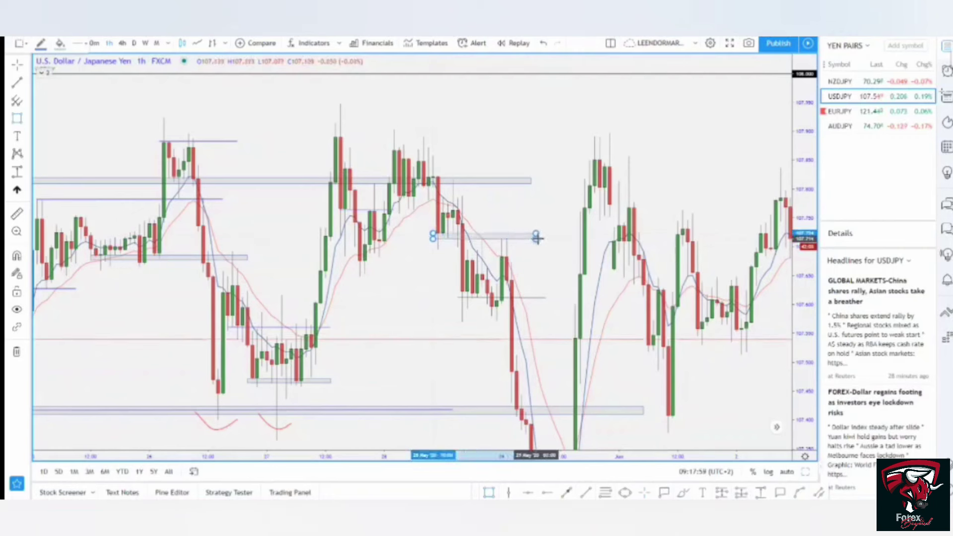
{"action": "left_click", "coordinate": [538, 254]}
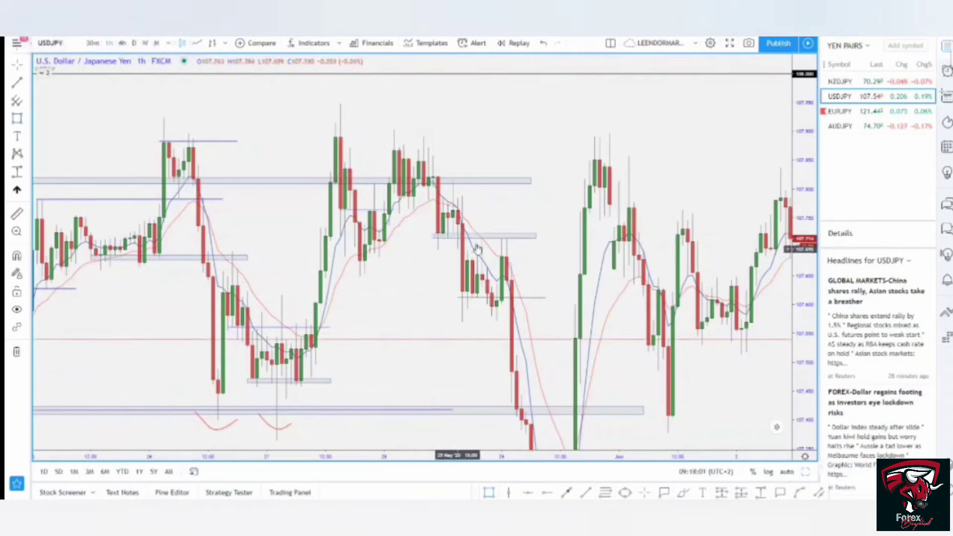
Step: Examine the 29 May retest of the thin 107.72 rectangle and the decline through the lower support zone
{"action": "left_click_drag", "start_coordinate": [522, 269], "coordinate": [480, 247]}
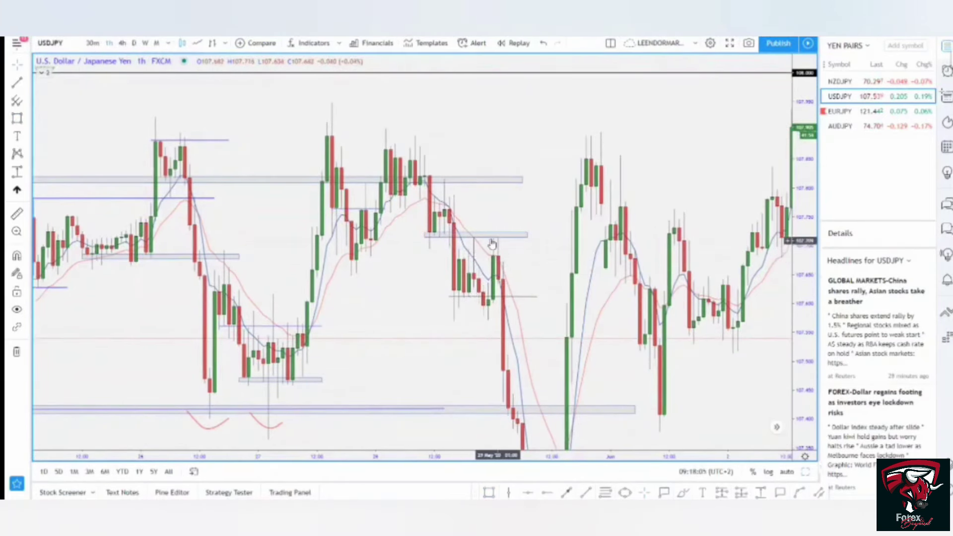
{"action": "left_click_drag", "start_coordinate": [504, 313], "coordinate": [491, 265]}
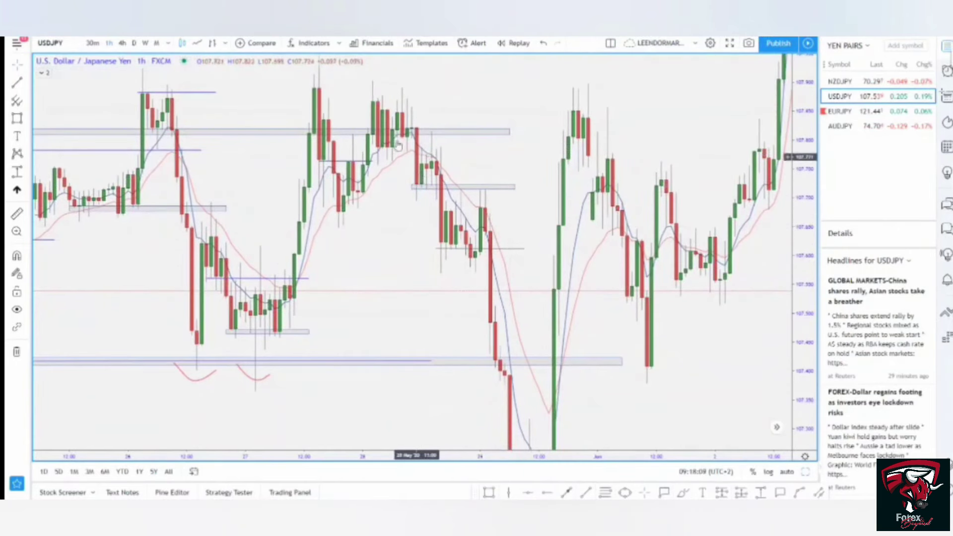
{"action": "left_click_drag", "start_coordinate": [353, 97], "coordinate": [350, 144]}
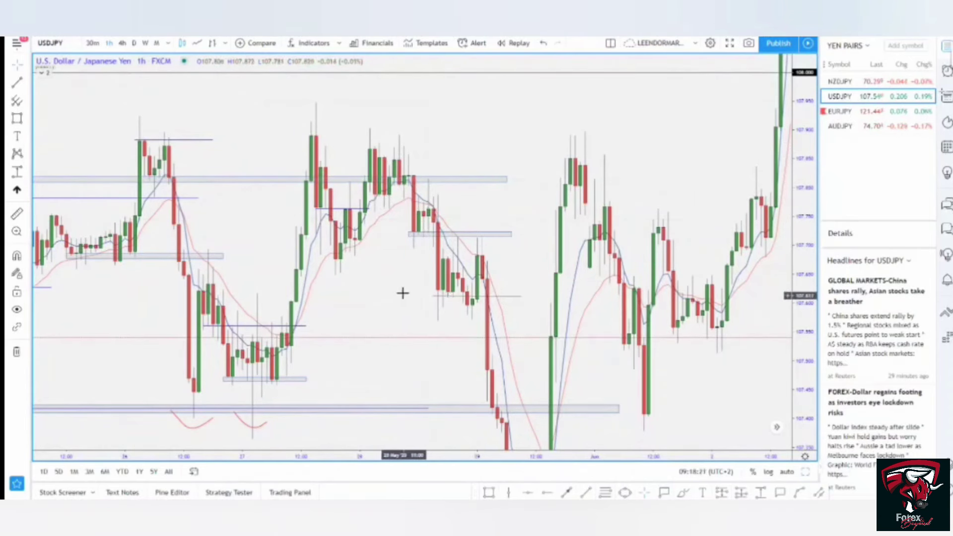
{"action": "left_click_drag", "start_coordinate": [402, 293], "coordinate": [373, 198]}
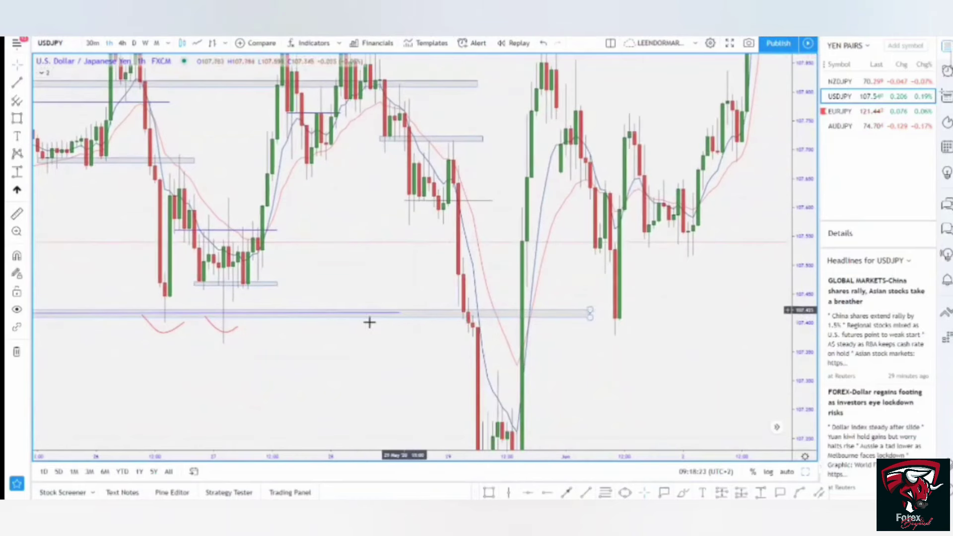
{"action": "scroll", "coordinate": [397, 335], "scroll_direction": "right", "scroll_amount": 1}
{"action": "scroll", "coordinate": [472, 313], "scroll_direction": "down", "scroll_amount": 4}
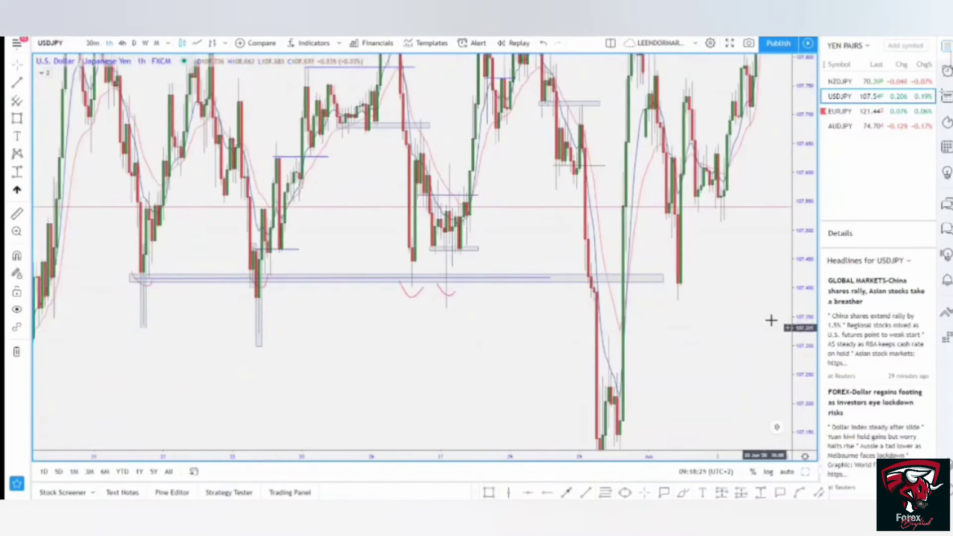
Step: Undo the accidental shift of the short horizontal line at about 107.61
{"action": "scroll", "coordinate": [687, 398], "scroll_direction": "down", "scroll_amount": 2}
{"action": "scroll", "coordinate": [515, 344], "scroll_direction": "down", "scroll_amount": 2}
{"action": "left_click_drag", "start_coordinate": [596, 260], "coordinate": [505, 283]}
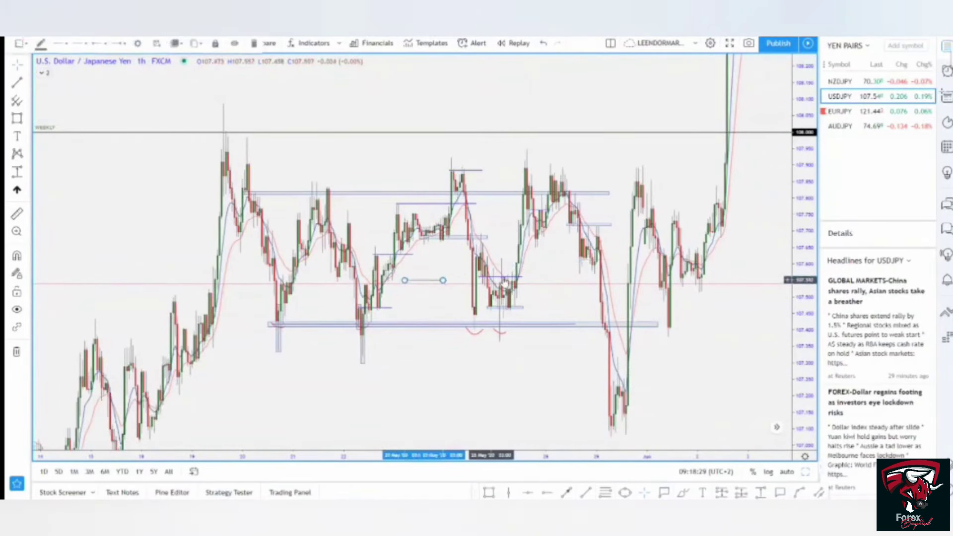
{"action": "key", "text": "ctrl+z"}
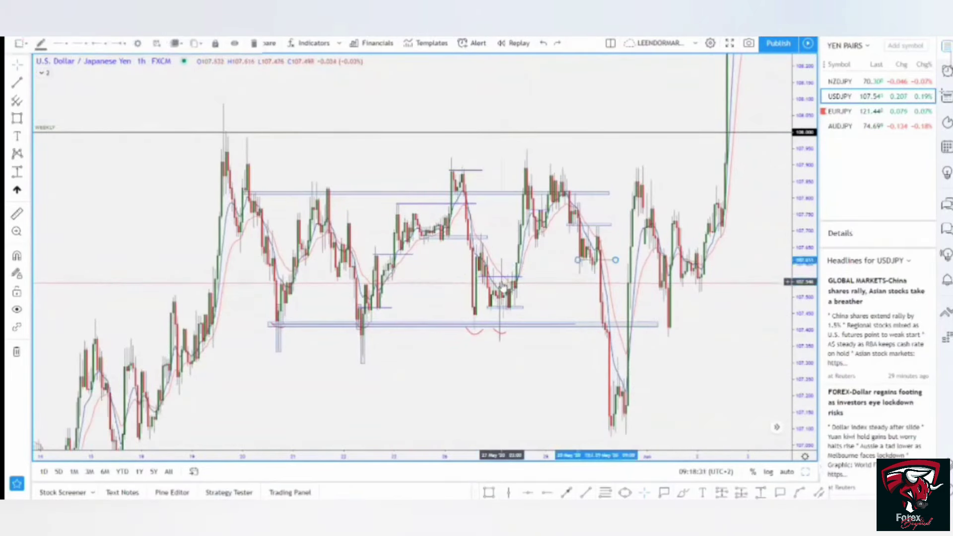
Step: Follow the June move above the 108.000 weekly line and bring up the most recent hourly candles
{"action": "left_click_drag", "start_coordinate": [710, 281], "coordinate": [646, 368]}
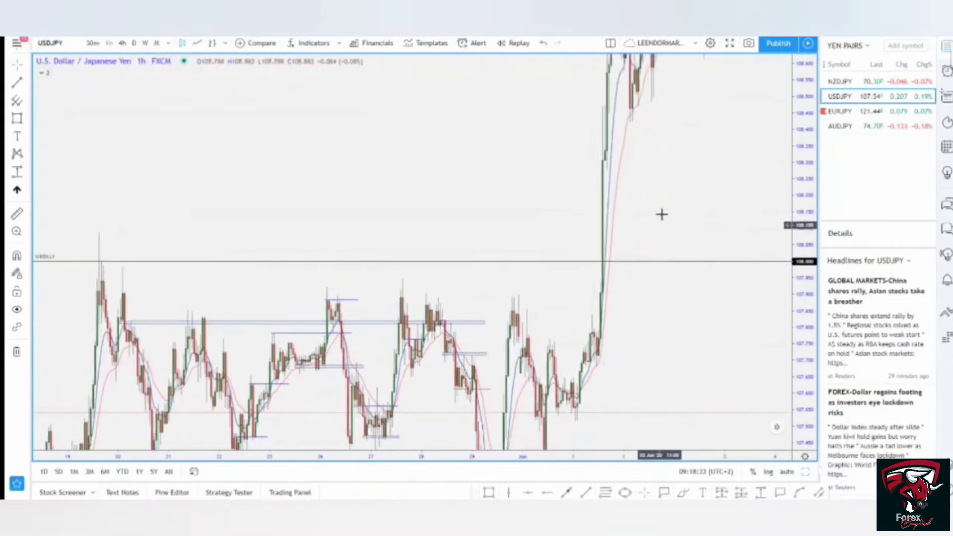
{"action": "left_click_drag", "start_coordinate": [662, 213], "coordinate": [500, 323]}
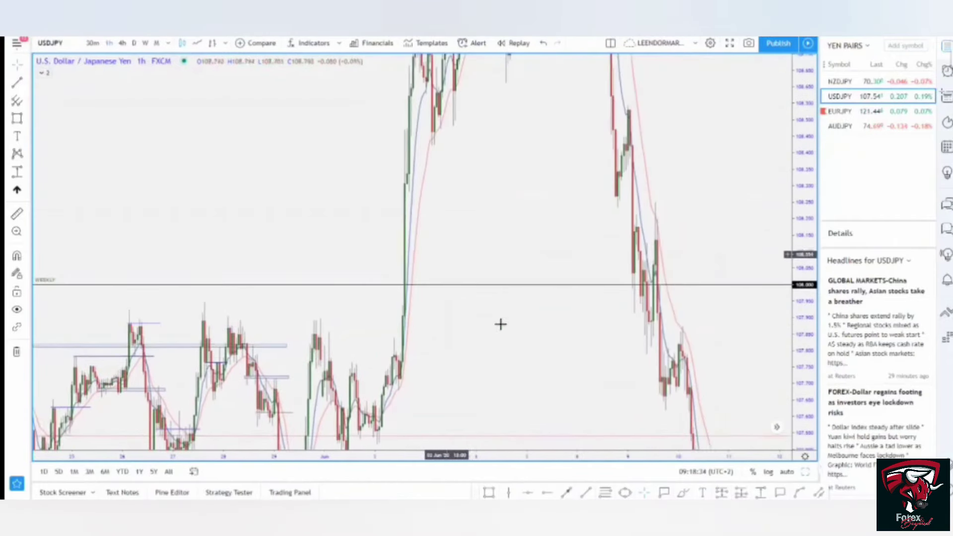
{"action": "left_click", "coordinate": [776, 426]}
{"action": "left_click_drag", "start_coordinate": [586, 182], "coordinate": [574, 169]}
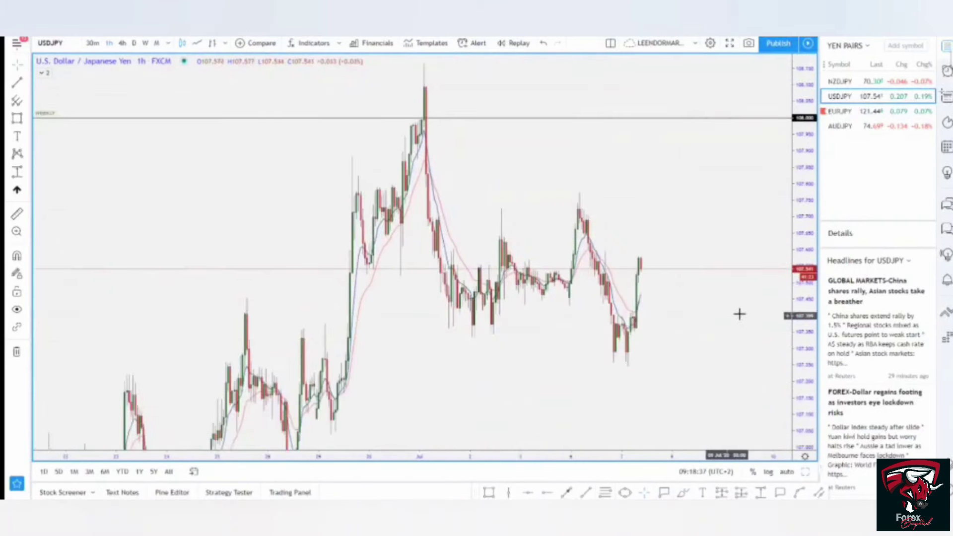
{"action": "left_click_drag", "start_coordinate": [802, 260], "coordinate": [802, 328]}
{"action": "left_click_drag", "start_coordinate": [715, 318], "coordinate": [718, 286]}
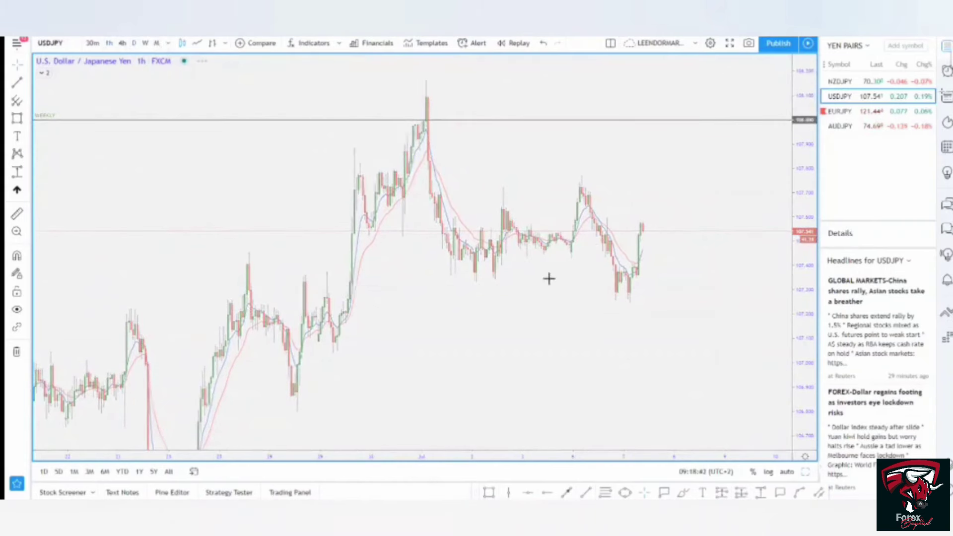
Step: Switch to the daily timeframe and frame the recent candles between the 108.000 weekly and 106.000 monthly levels
{"action": "left_click_drag", "start_coordinate": [798, 169], "coordinate": [795, 417]}
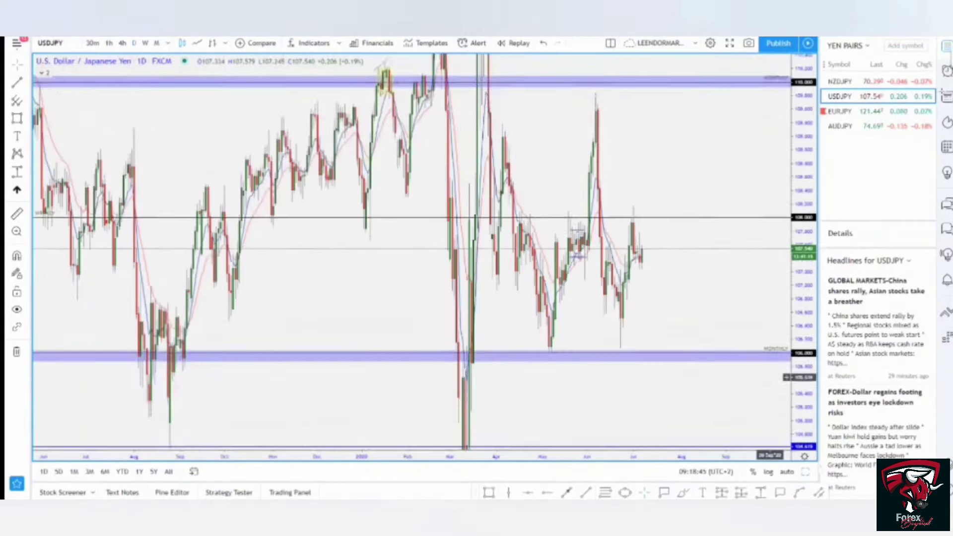
{"action": "left_click_drag", "start_coordinate": [800, 240], "coordinate": [800, 279]}
{"action": "left_click_drag", "start_coordinate": [596, 261], "coordinate": [594, 264]}
{"action": "scroll", "coordinate": [581, 280], "scroll_direction": "up", "scroll_amount": 8}
{"action": "left_click_drag", "start_coordinate": [807, 365], "coordinate": [809, 199]}
{"action": "left_click_drag", "start_coordinate": [671, 276], "coordinate": [750, 283]}
{"action": "left_click_drag", "start_coordinate": [804, 395], "coordinate": [700, 280]}
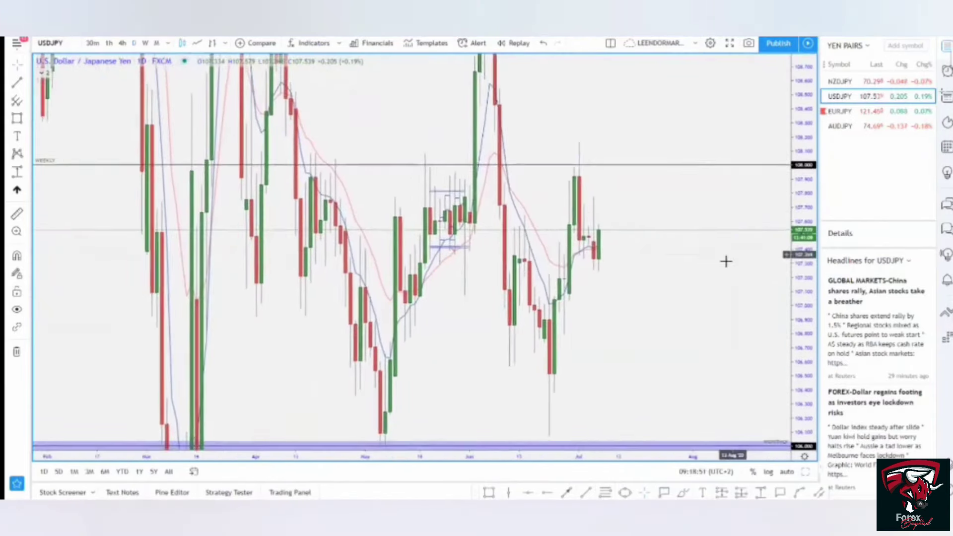
Step: Delete the rectangles and short lines drawn around the late May candles on the daily chart
{"action": "left_click", "coordinate": [457, 246]}
{"action": "left_click", "coordinate": [457, 250]}
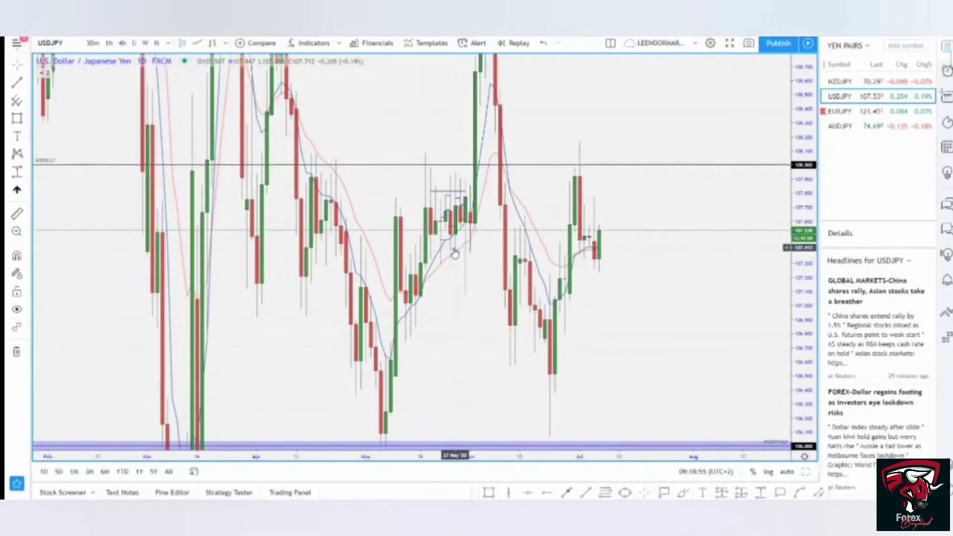
{"action": "left_click", "coordinate": [453, 252]}
{"action": "left_click", "coordinate": [446, 247]}
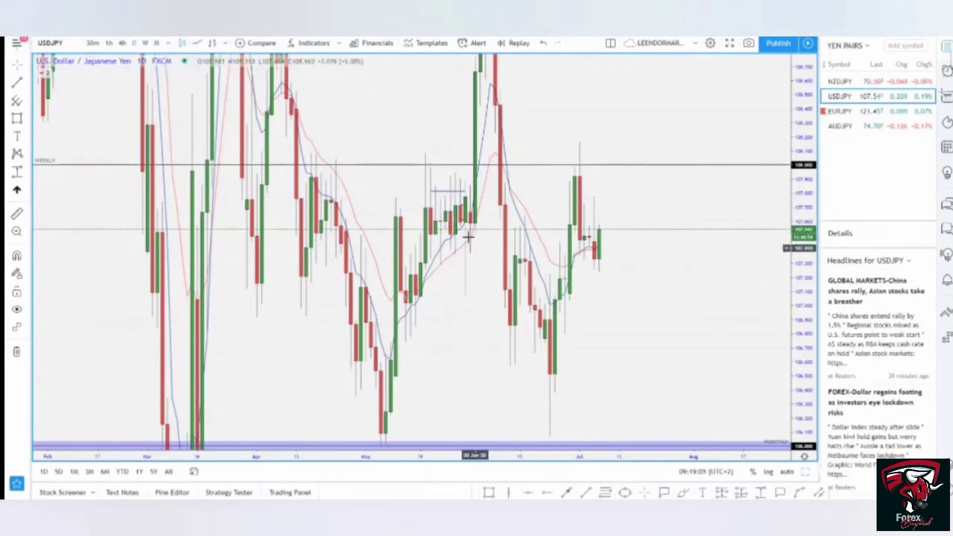
{"action": "key", "text": "Delete"}
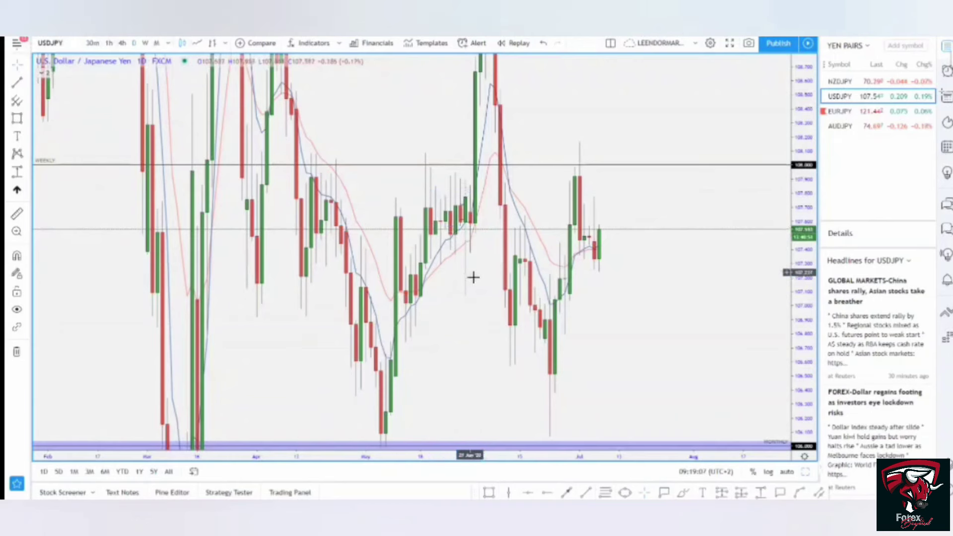
Step: Examine the latest daily candles in relation to the 108.000 weekly line and the 106.000 monthly zone
{"action": "left_click_drag", "start_coordinate": [484, 286], "coordinate": [472, 283]}
{"action": "left_click_drag", "start_coordinate": [798, 212], "coordinate": [798, 317]}
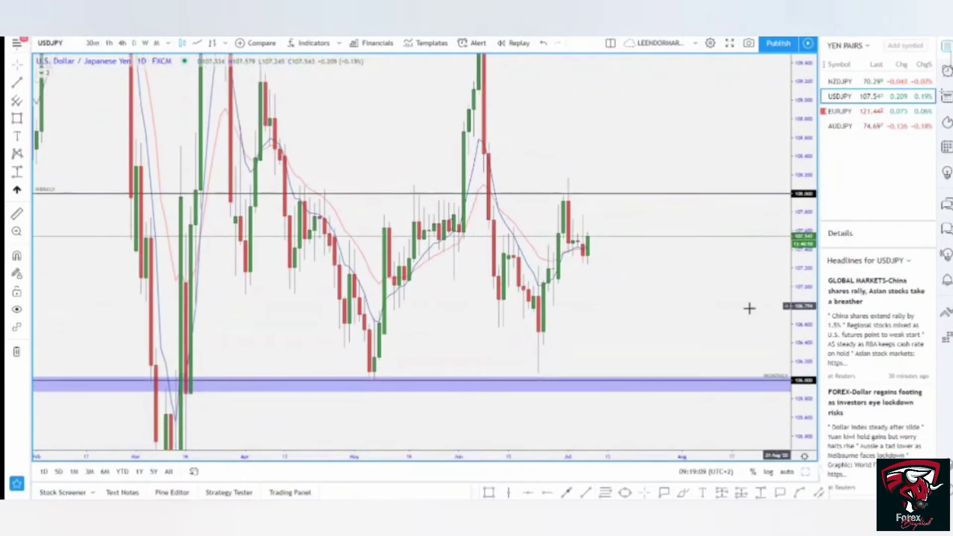
{"action": "left_click_drag", "start_coordinate": [685, 266], "coordinate": [749, 257]}
{"action": "scroll", "coordinate": [597, 232], "scroll_direction": "up", "scroll_amount": 3}
{"action": "scroll", "coordinate": [598, 233], "scroll_direction": "up", "scroll_amount": 3}
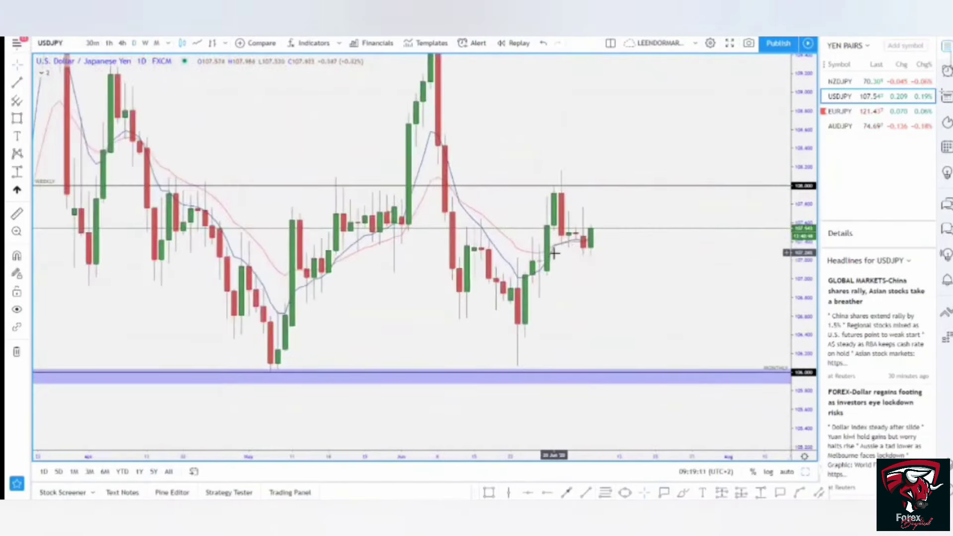
{"action": "left_click_drag", "start_coordinate": [663, 257], "coordinate": [755, 270]}
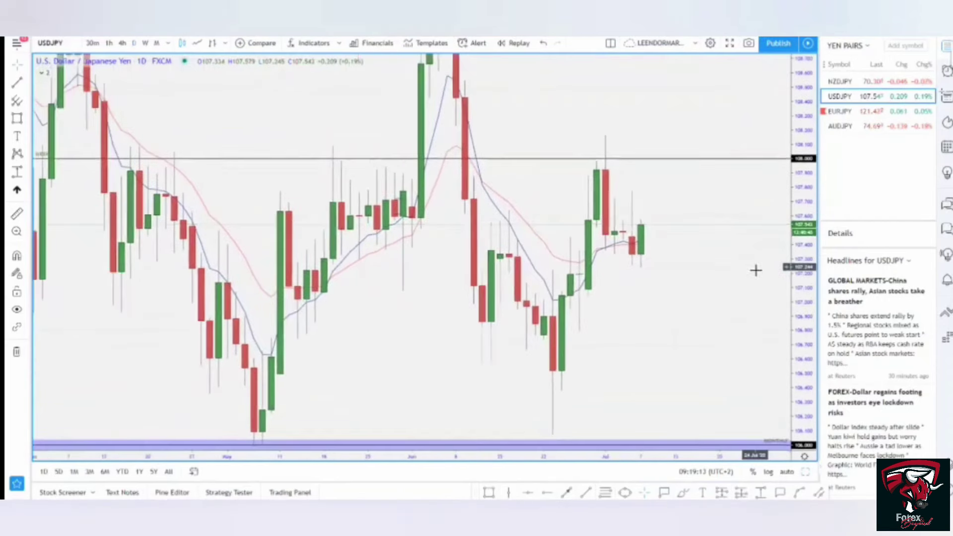
{"action": "left_click_drag", "start_coordinate": [687, 282], "coordinate": [656, 232]}
{"action": "scroll", "coordinate": [752, 319], "scroll_direction": "down", "scroll_amount": 1}
{"action": "scroll", "coordinate": [752, 318], "scroll_direction": "down", "scroll_amount": 3}
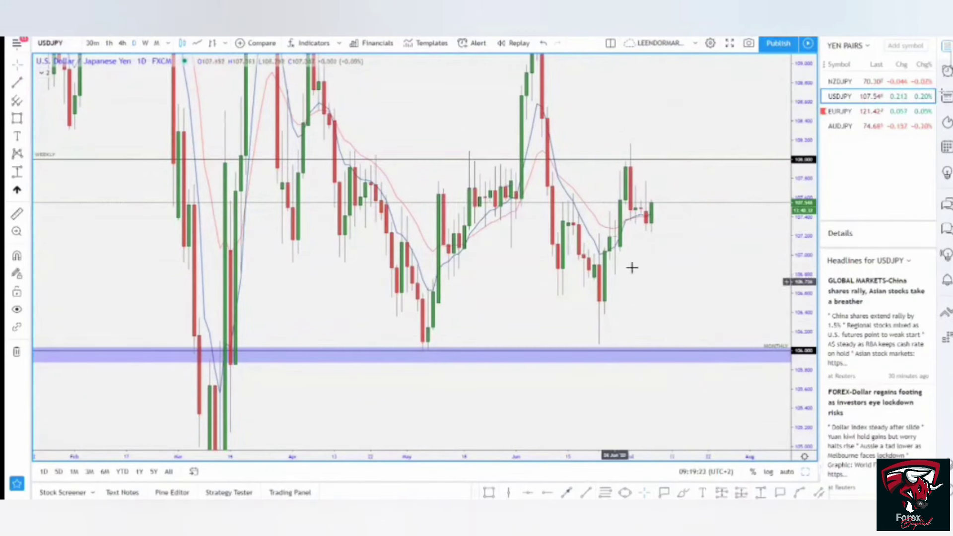
Step: Switch to the weekly timeframe and frame the 2016 to 2020 candles between the lower key levels and 118.000
{"action": "left_click_drag", "start_coordinate": [814, 231], "coordinate": [813, 357]}
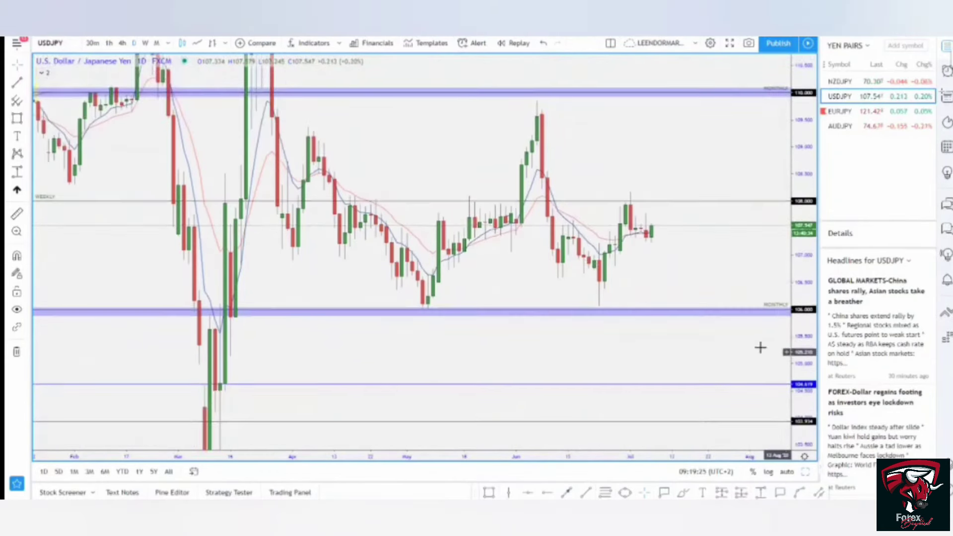
{"action": "left_click_drag", "start_coordinate": [667, 288], "coordinate": [621, 353]}
{"action": "scroll", "coordinate": [627, 355], "scroll_direction": "down", "scroll_amount": 6}
{"action": "scroll", "coordinate": [692, 359], "scroll_direction": "down", "scroll_amount": 1}
{"action": "left_click_drag", "start_coordinate": [771, 293], "coordinate": [760, 369]}
{"action": "left_click_drag", "start_coordinate": [800, 301], "coordinate": [684, 261]}
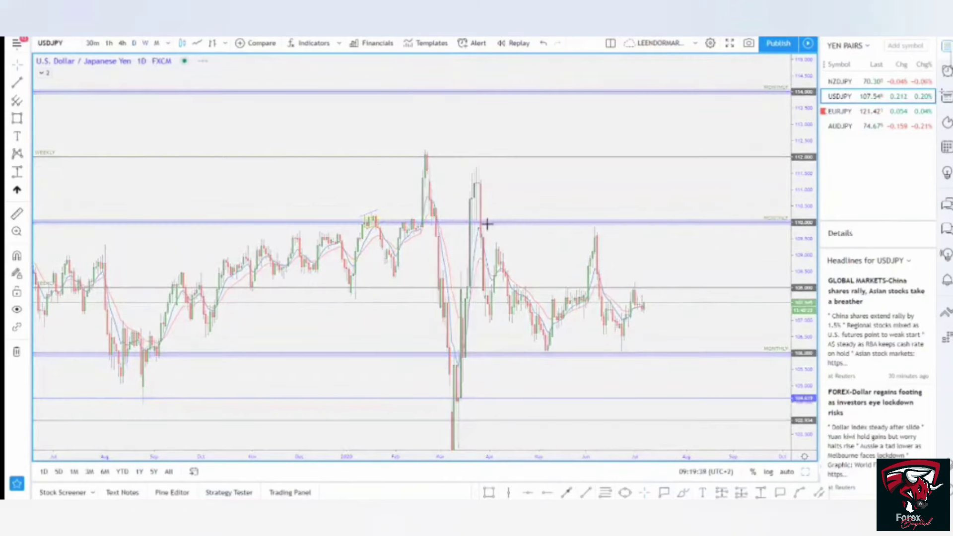
{"action": "type", "text": "1w"}
{"action": "key", "text": "Return"}
{"action": "left_click_drag", "start_coordinate": [780, 310], "coordinate": [779, 382]}
{"action": "left_click_drag", "start_coordinate": [808, 244], "coordinate": [798, 273]}
{"action": "left_click_drag", "start_coordinate": [709, 224], "coordinate": [666, 217]}
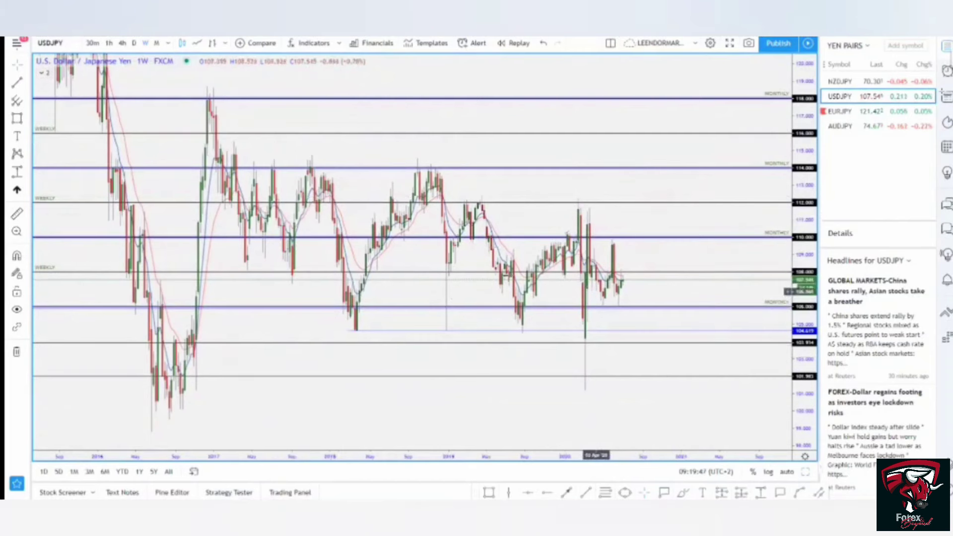
Step: Draw a descending trendline from the January 2017 high across the 2018 and 2020 highs and delete it again
{"action": "left_click_drag", "start_coordinate": [666, 221], "coordinate": [656, 222]}
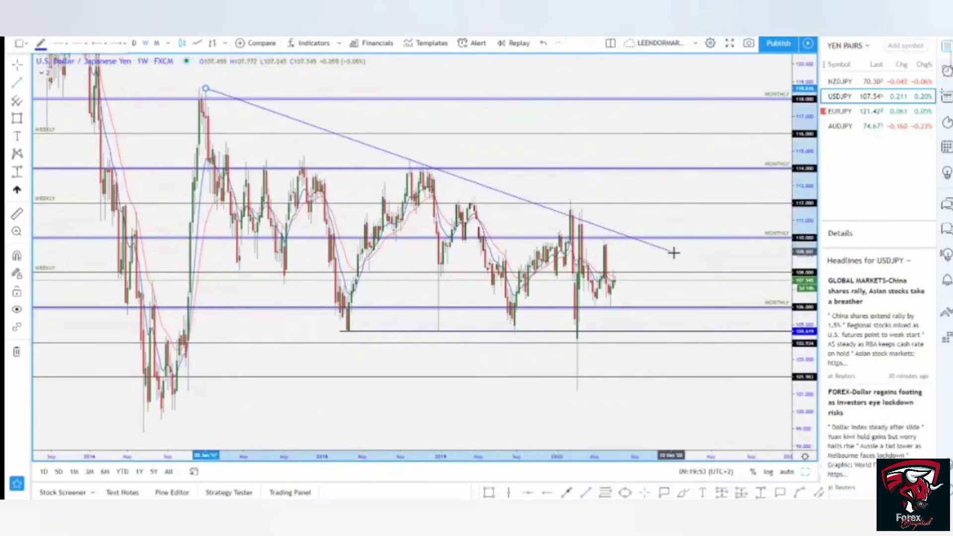
{"action": "left_click_drag", "start_coordinate": [719, 266], "coordinate": [719, 267]}
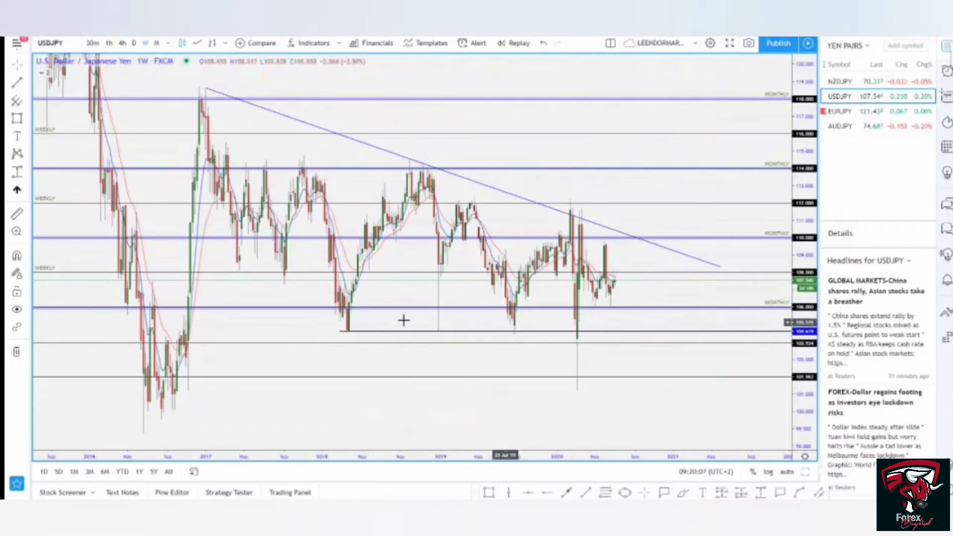
{"action": "left_click", "coordinate": [492, 192]}
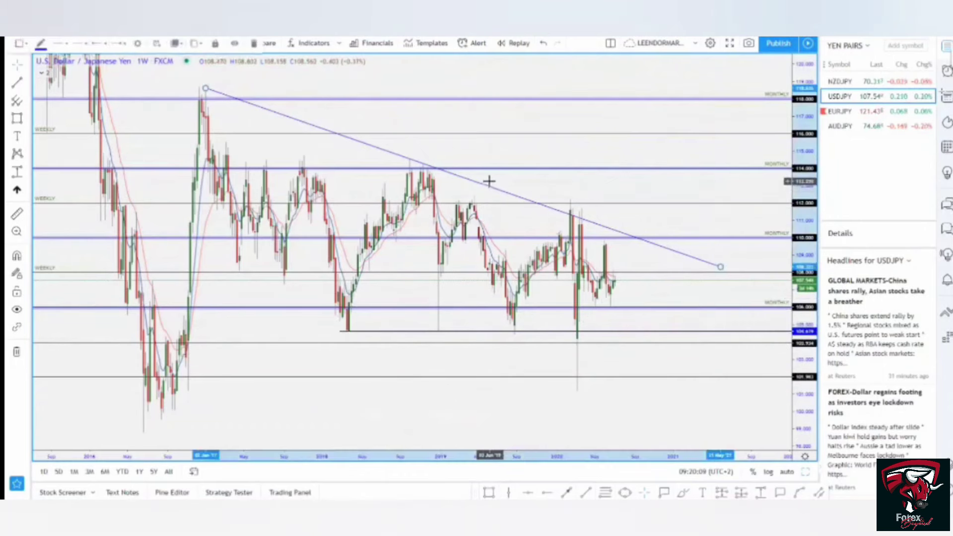
{"action": "key", "text": "Delete"}
Step: Examine the weekly lows from 2018 to 2020 along the 104.619 line and below the 106.000 monthly zone
{"action": "left_click_drag", "start_coordinate": [699, 329], "coordinate": [776, 230]}
{"action": "scroll", "coordinate": [610, 338], "scroll_direction": "up", "scroll_amount": 5}
{"action": "left_click_drag", "start_coordinate": [640, 312], "coordinate": [730, 287]}
{"action": "scroll", "coordinate": [659, 304], "scroll_direction": "up", "scroll_amount": 2}
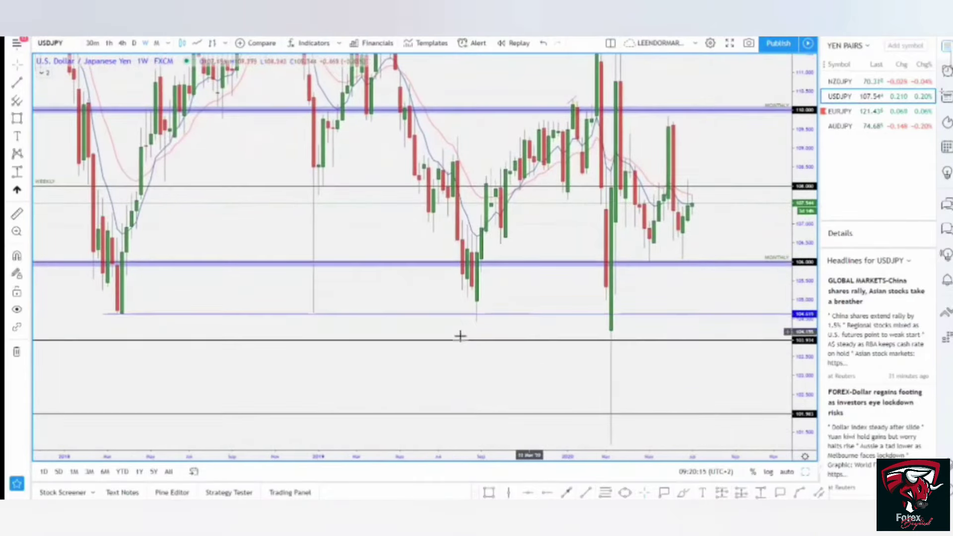
{"action": "left_click", "coordinate": [650, 316]}
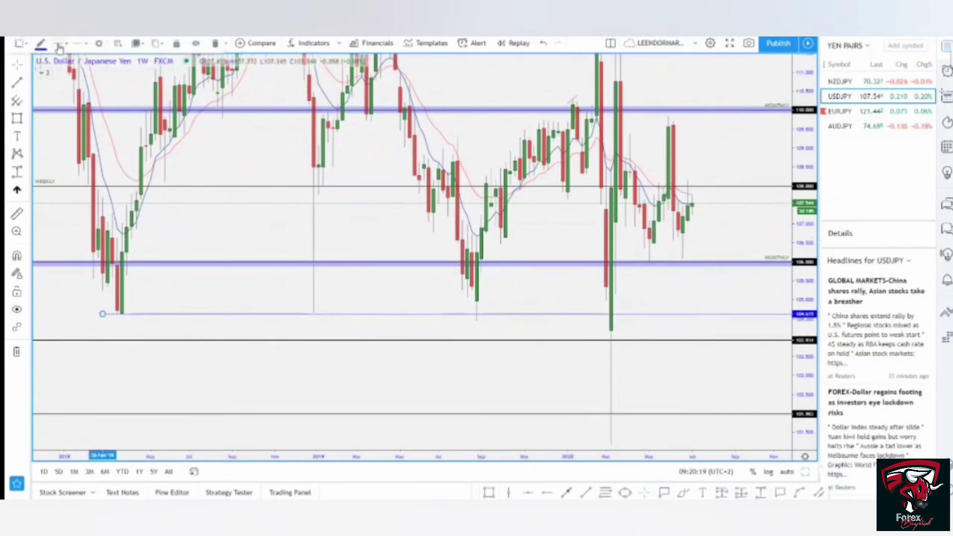
{"action": "left_click", "coordinate": [405, 232]}
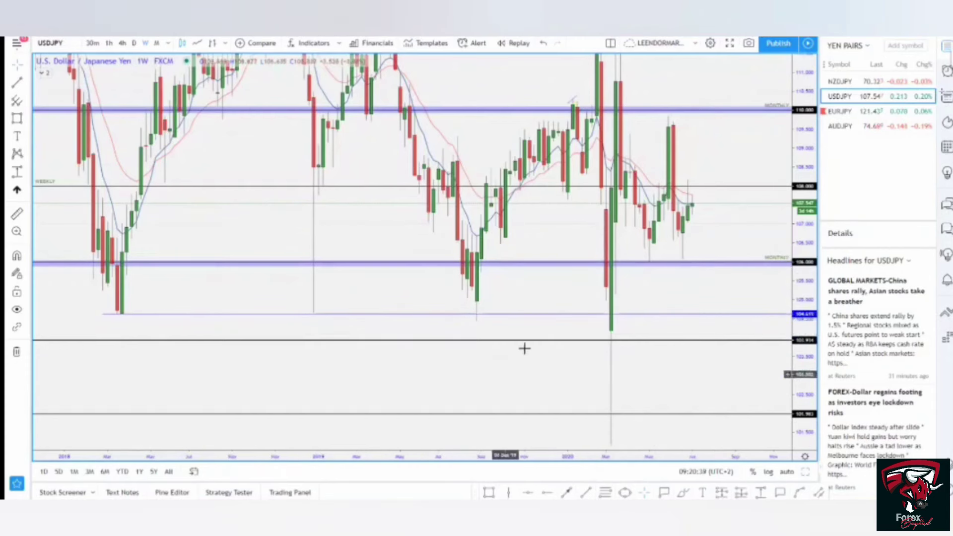
Step: Shift the lower monthly zone rectangle slightly upward so it is centred on the 106.000 line
{"action": "left_click_drag", "start_coordinate": [653, 296], "coordinate": [579, 293]}
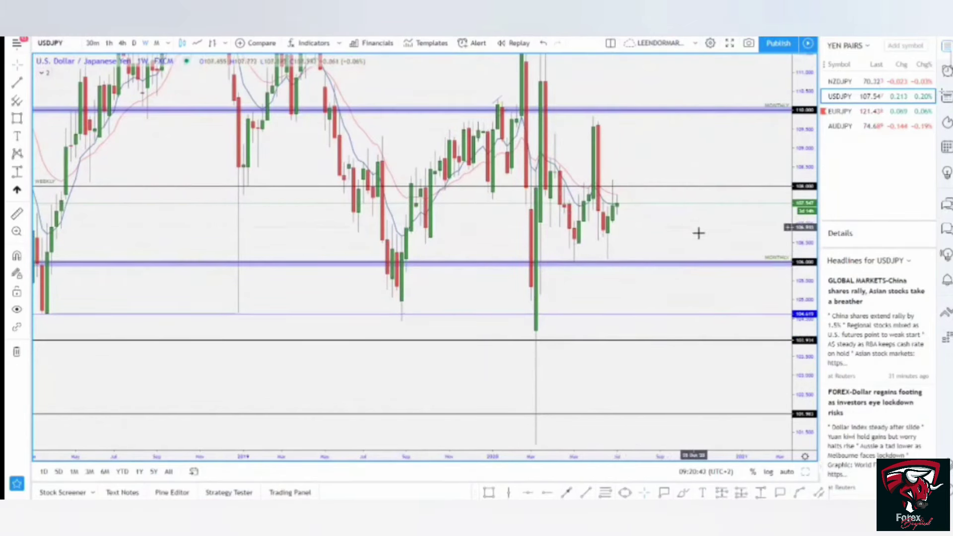
{"action": "left_click_drag", "start_coordinate": [700, 234], "coordinate": [706, 255]}
{"action": "left_click_drag", "start_coordinate": [808, 311], "coordinate": [807, 231]}
{"action": "left_click_drag", "start_coordinate": [739, 302], "coordinate": [607, 312]}
{"action": "left_click", "coordinate": [607, 315]}
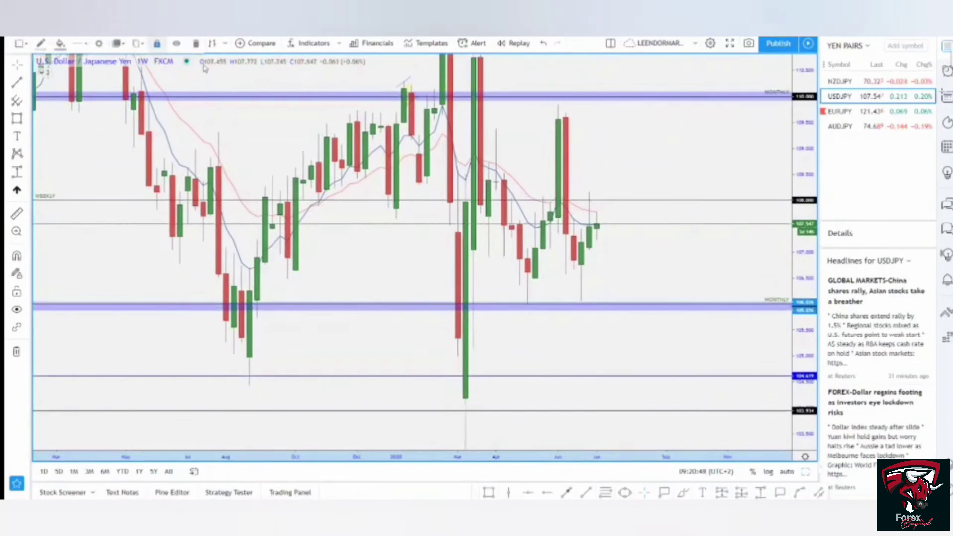
{"action": "left_click_drag", "start_coordinate": [552, 318], "coordinate": [551, 311]}
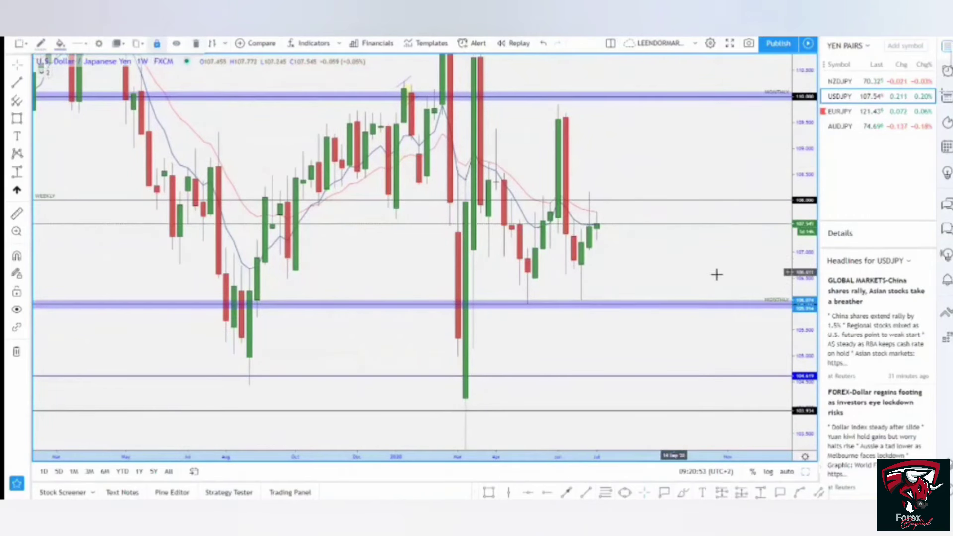
{"action": "left_click", "coordinate": [717, 243]}
Step: Switch to the daily timeframe and frame the June and early July candles below the 108.000 weekly line
{"action": "left_click_drag", "start_coordinate": [692, 244], "coordinate": [713, 286]}
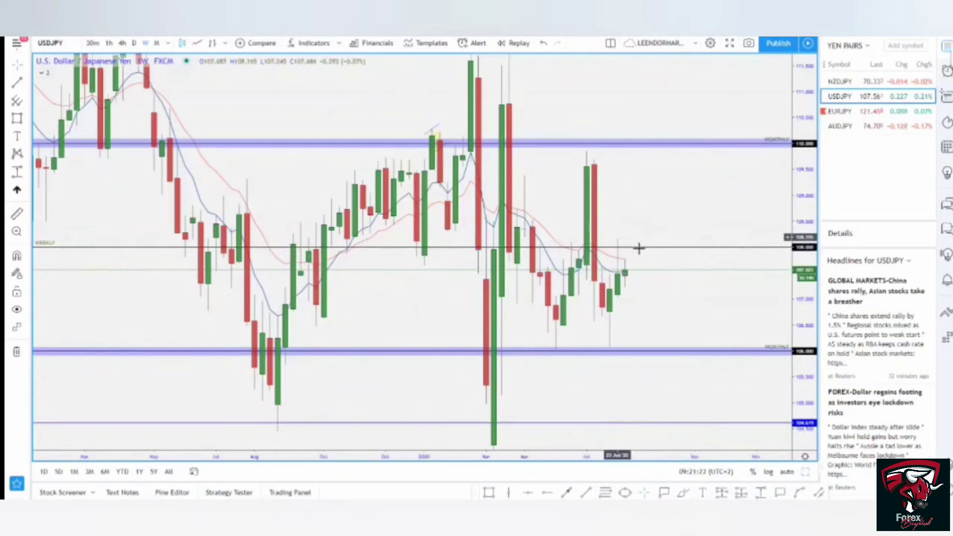
{"action": "left_click", "coordinate": [134, 44]}
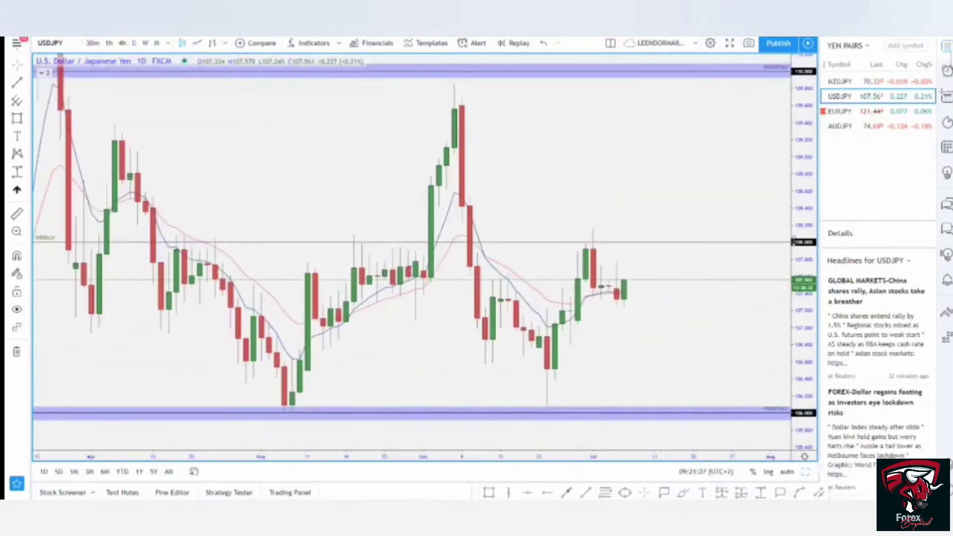
{"action": "left_click_drag", "start_coordinate": [718, 286], "coordinate": [734, 251]}
{"action": "left_click_drag", "start_coordinate": [803, 373], "coordinate": [803, 319]}
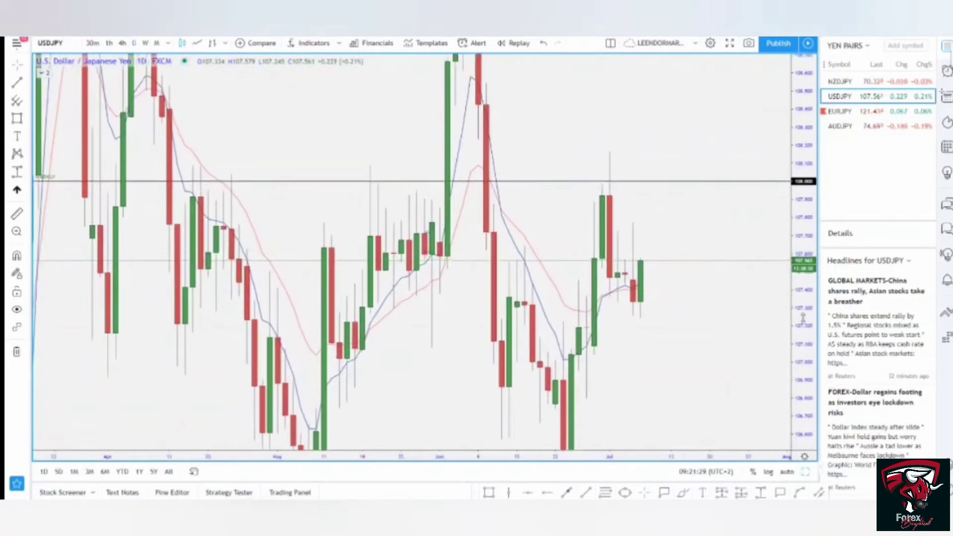
{"action": "scroll", "coordinate": [675, 279], "scroll_direction": "up", "scroll_amount": 7}
{"action": "left_click_drag", "start_coordinate": [647, 292], "coordinate": [693, 270]}
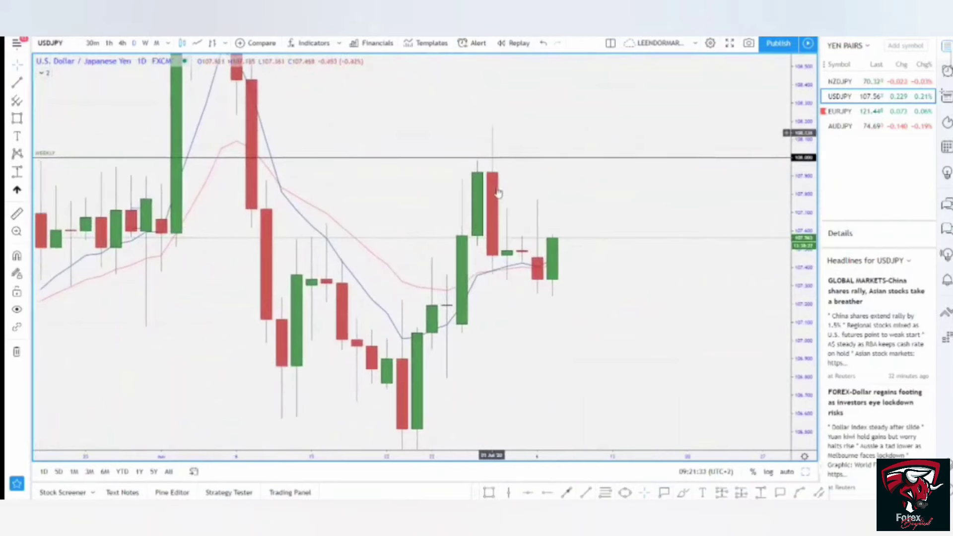
{"action": "left_click_drag", "start_coordinate": [605, 334], "coordinate": [685, 332]}
{"action": "left_click_drag", "start_coordinate": [795, 360], "coordinate": [783, 332]}
Step: Draw a thin rectangle zone at about 107.400 from the mid-June candle highs to beyond the current daily candle
{"action": "left_click", "coordinate": [490, 493]}
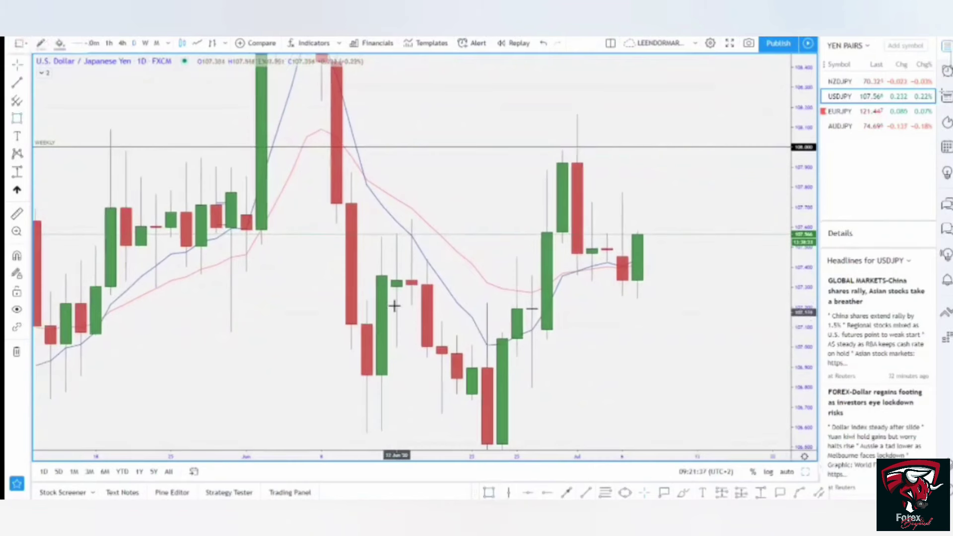
{"action": "left_click_drag", "start_coordinate": [376, 276], "coordinate": [723, 268]}
{"action": "left_click", "coordinate": [581, 288]}
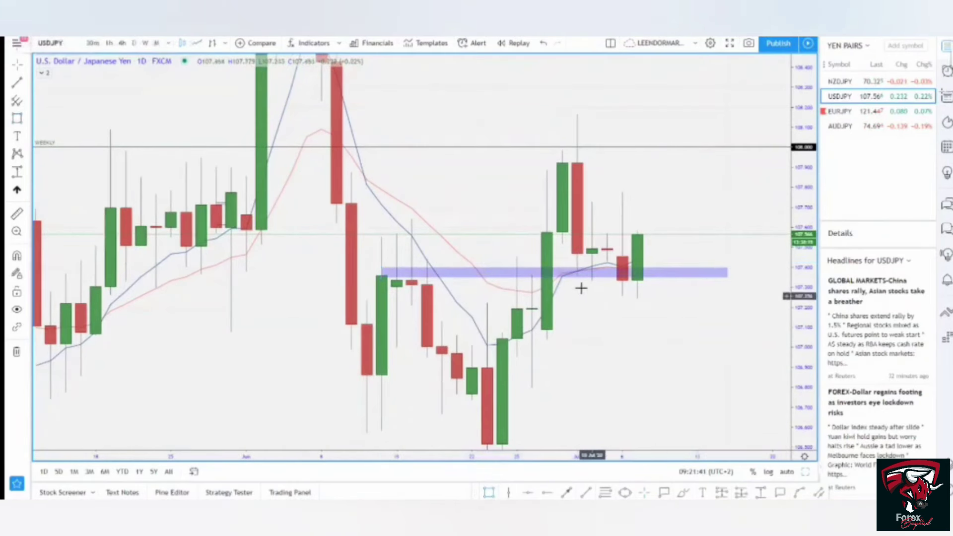
{"action": "left_click_drag", "start_coordinate": [581, 282], "coordinate": [567, 276]}
{"action": "left_click_drag", "start_coordinate": [619, 340], "coordinate": [621, 353]}
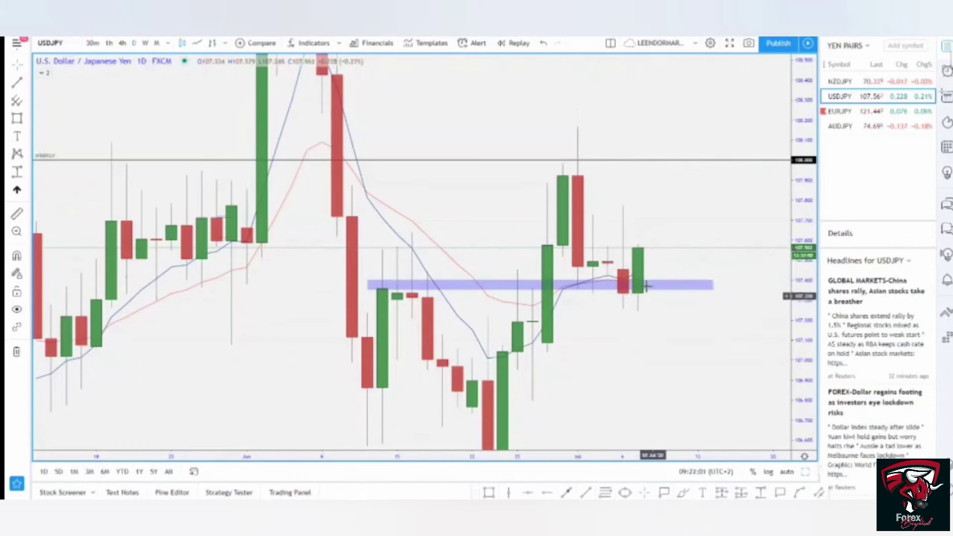
Step: Draw a Fibonacci retracement from the late June low above the 106.000 monthly line up to the 108.166 high
{"action": "left_click_drag", "start_coordinate": [671, 324], "coordinate": [640, 312]}
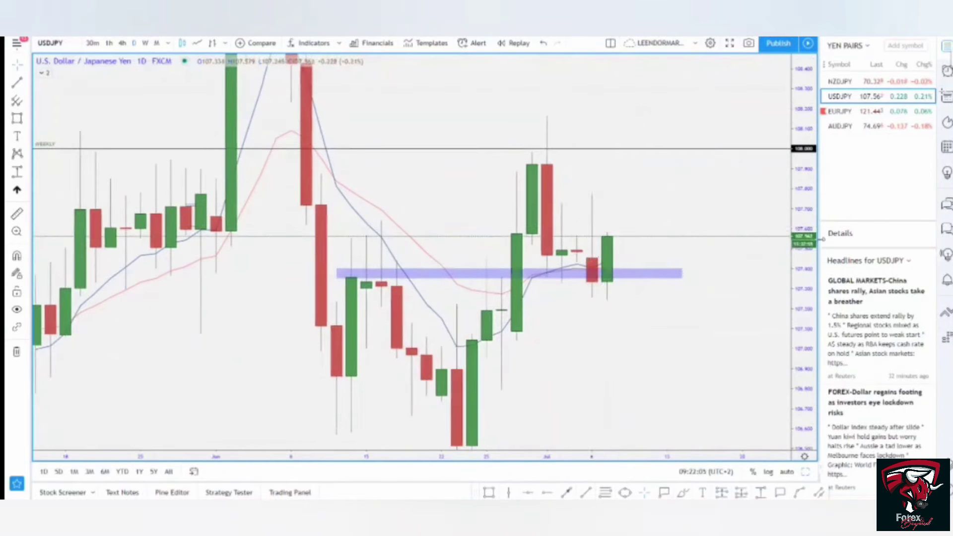
{"action": "left_click_drag", "start_coordinate": [809, 230], "coordinate": [804, 294]}
{"action": "left_click_drag", "start_coordinate": [606, 288], "coordinate": [636, 315]}
{"action": "left_click_drag", "start_coordinate": [794, 242], "coordinate": [717, 283]}
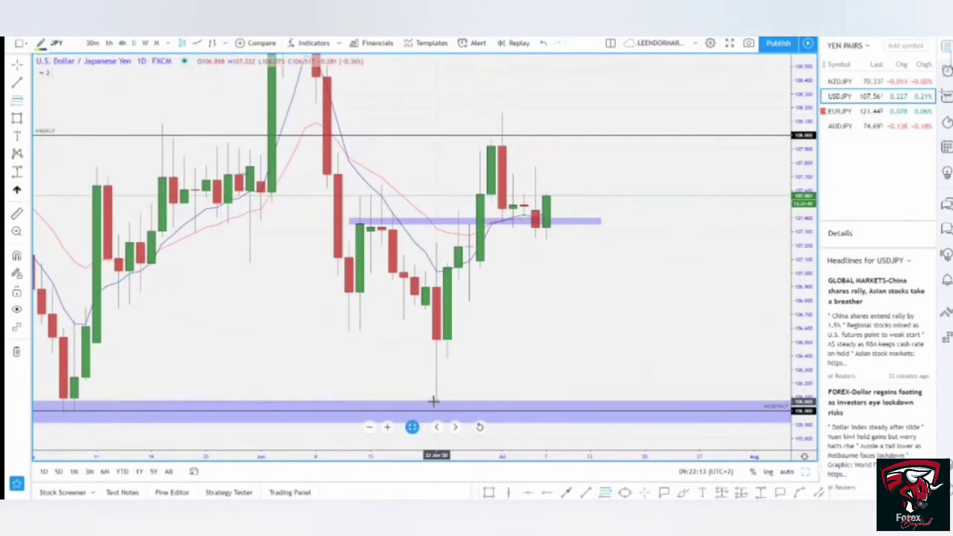
{"action": "left_click_drag", "start_coordinate": [692, 113], "coordinate": [695, 113]}
{"action": "left_click", "coordinate": [694, 112]}
{"action": "left_click_drag", "start_coordinate": [693, 146], "coordinate": [678, 150]}
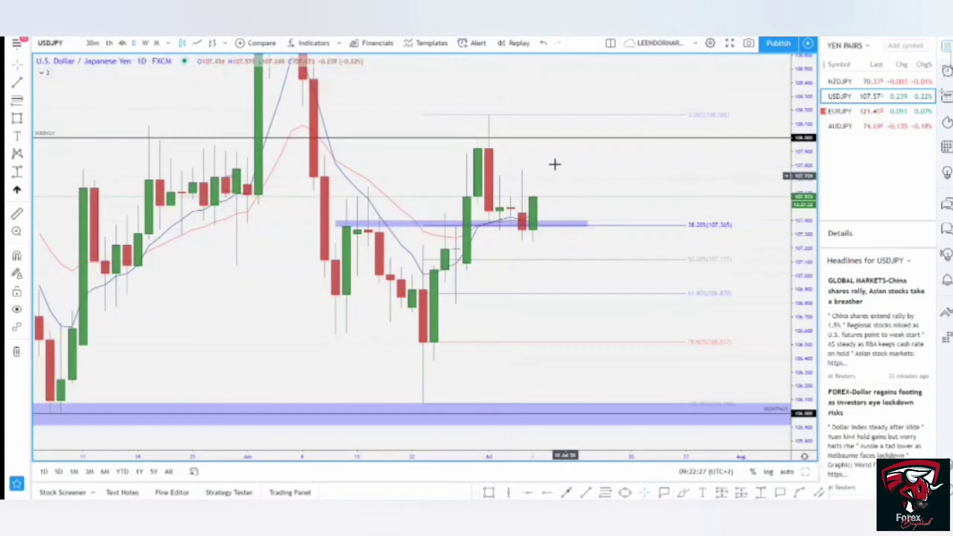
Step: Draw a rectangle just below the -27% Fibonacci extension at 108.732 and apply the H1 HIGHLIGHTS template to it
{"action": "left_click_drag", "start_coordinate": [609, 186], "coordinate": [525, 262]}
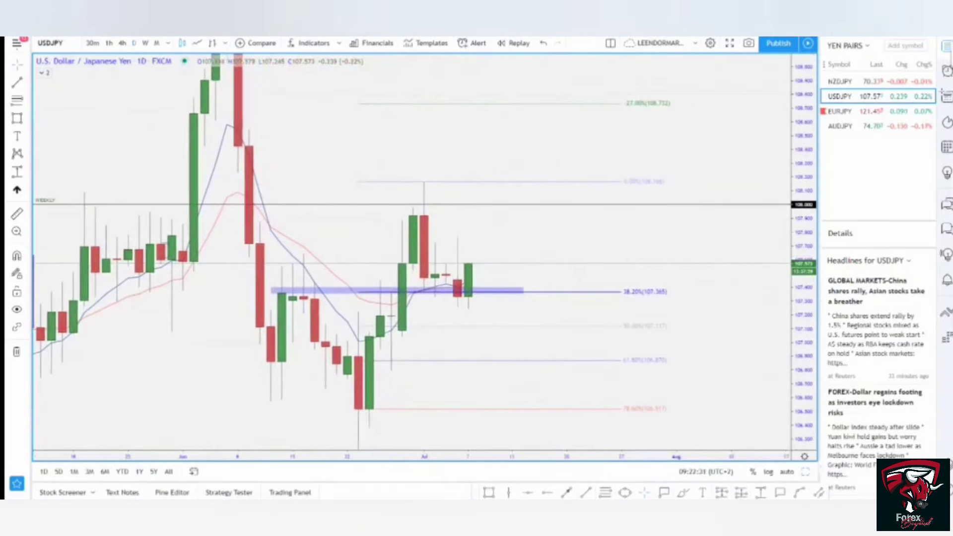
{"action": "left_click", "coordinate": [489, 493]}
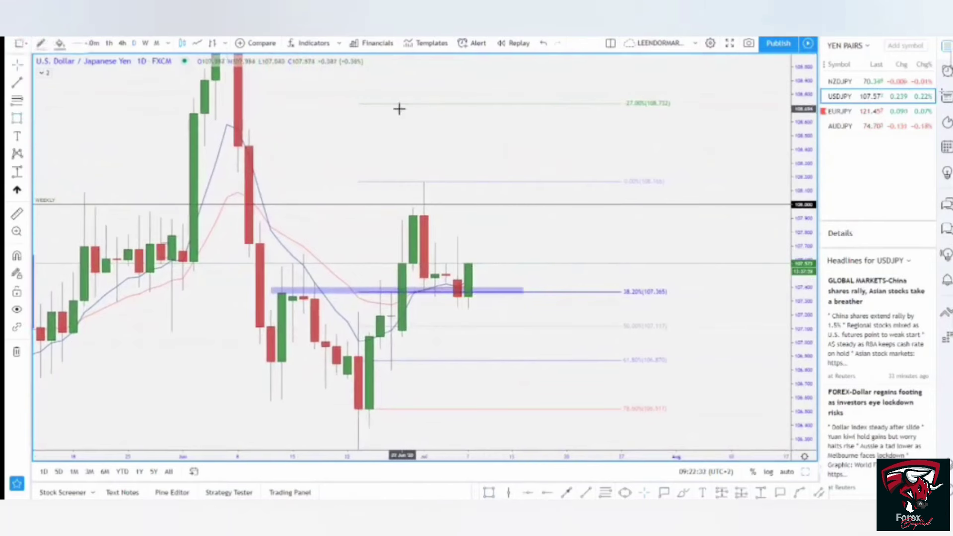
{"action": "left_click_drag", "start_coordinate": [391, 104], "coordinate": [699, 114]}
{"action": "left_click", "coordinate": [21, 44]}
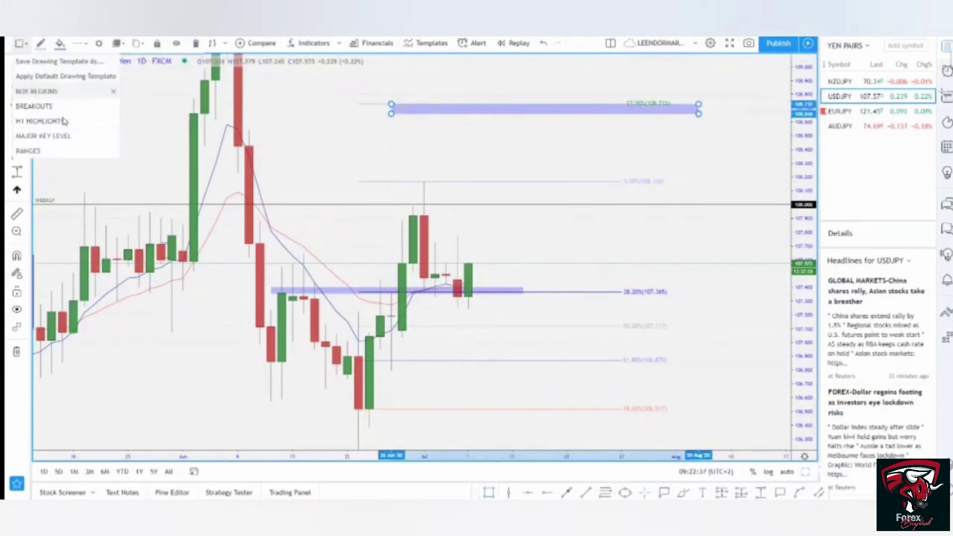
{"action": "left_click", "coordinate": [38, 122]}
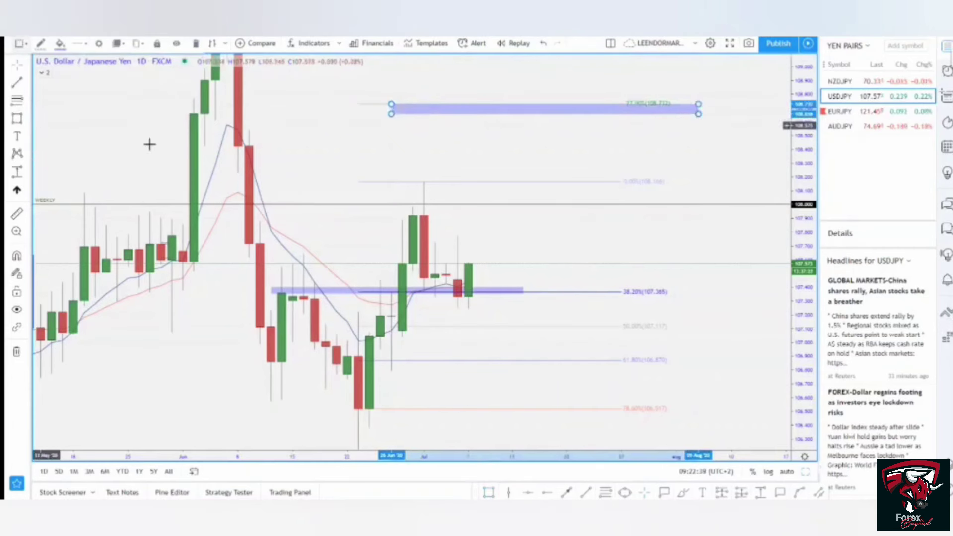
{"action": "left_click", "coordinate": [591, 117]}
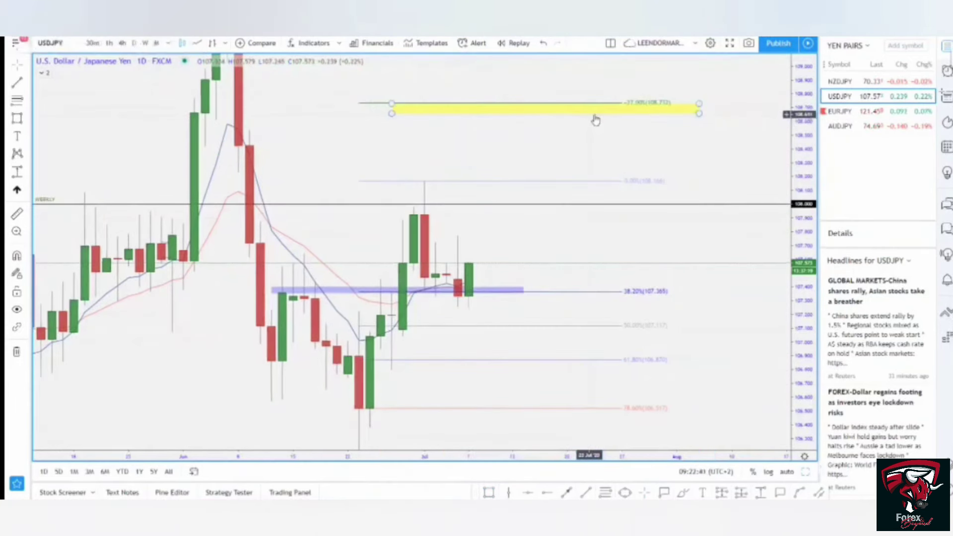
{"action": "left_click", "coordinate": [594, 113]}
{"action": "left_click", "coordinate": [585, 143]}
Step: Switch to the 4-hour timeframe and frame the latest candles around the zone at the 38.2% Fibonacci level
{"action": "left_click_drag", "start_coordinate": [568, 163], "coordinate": [540, 182]}
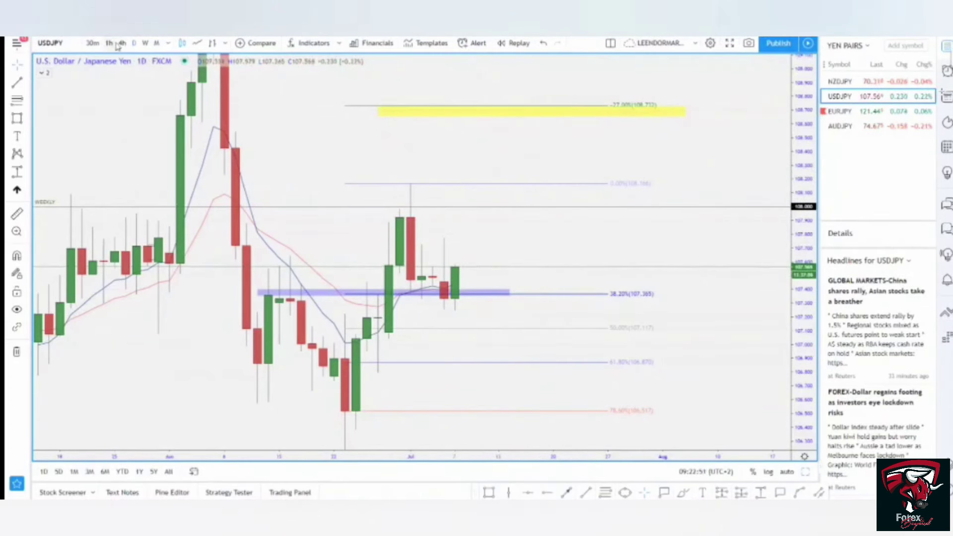
{"action": "left_click", "coordinate": [122, 43]}
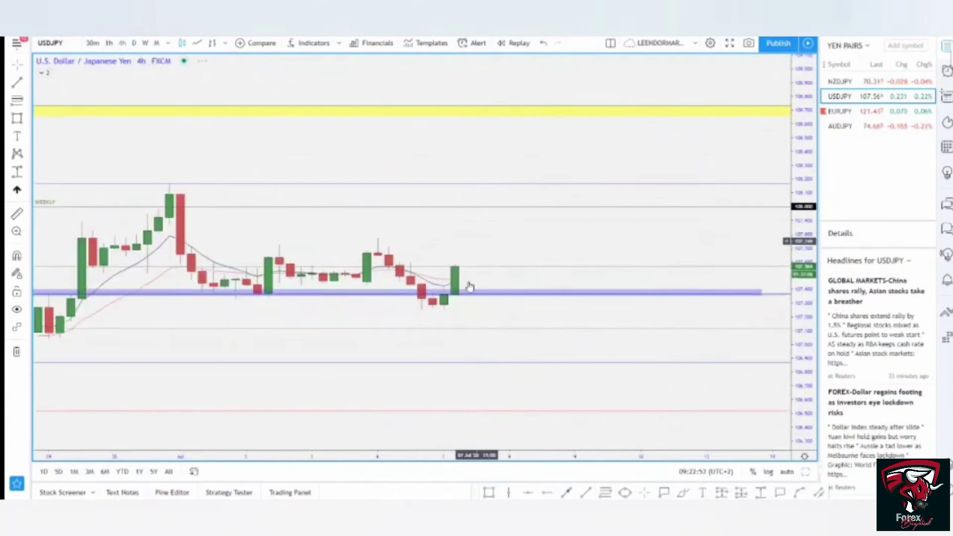
{"action": "scroll", "coordinate": [489, 278], "scroll_direction": "down", "scroll_amount": 5}
{"action": "left_click_drag", "start_coordinate": [796, 347], "coordinate": [796, 338]}
{"action": "left_click_drag", "start_coordinate": [723, 247], "coordinate": [672, 220]}
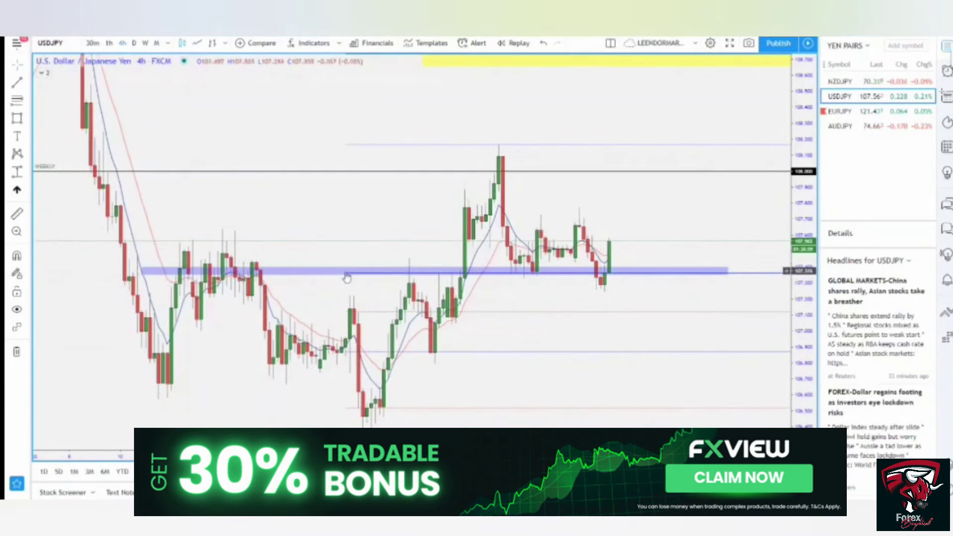
{"action": "left_click_drag", "start_coordinate": [534, 296], "coordinate": [441, 297]}
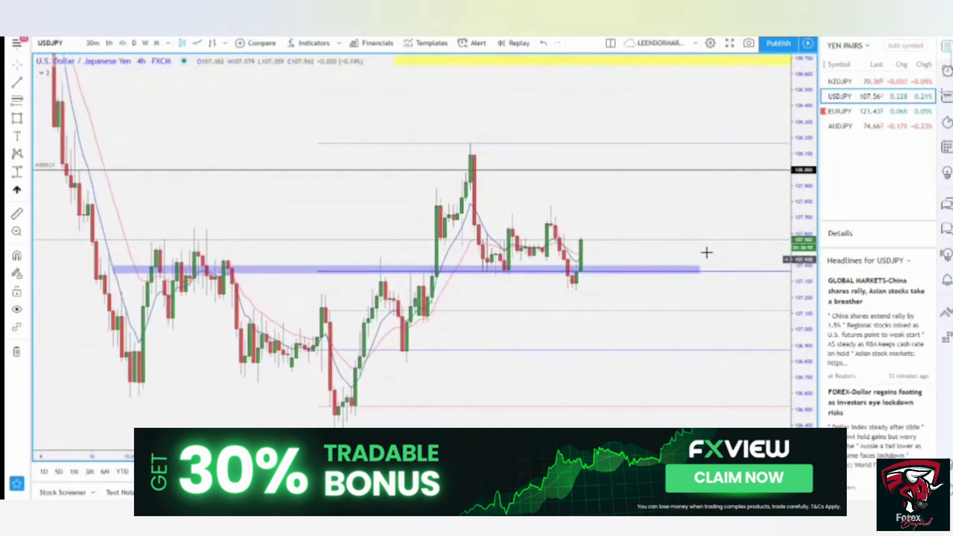
{"action": "left_click_drag", "start_coordinate": [657, 213], "coordinate": [608, 224]}
{"action": "left_click_drag", "start_coordinate": [796, 346], "coordinate": [796, 281]}
{"action": "left_click_drag", "start_coordinate": [642, 264], "coordinate": [711, 266]}
{"action": "scroll", "coordinate": [467, 298], "scroll_direction": "up", "scroll_amount": 3}
{"action": "left_click_drag", "start_coordinate": [491, 315], "coordinate": [527, 315]}
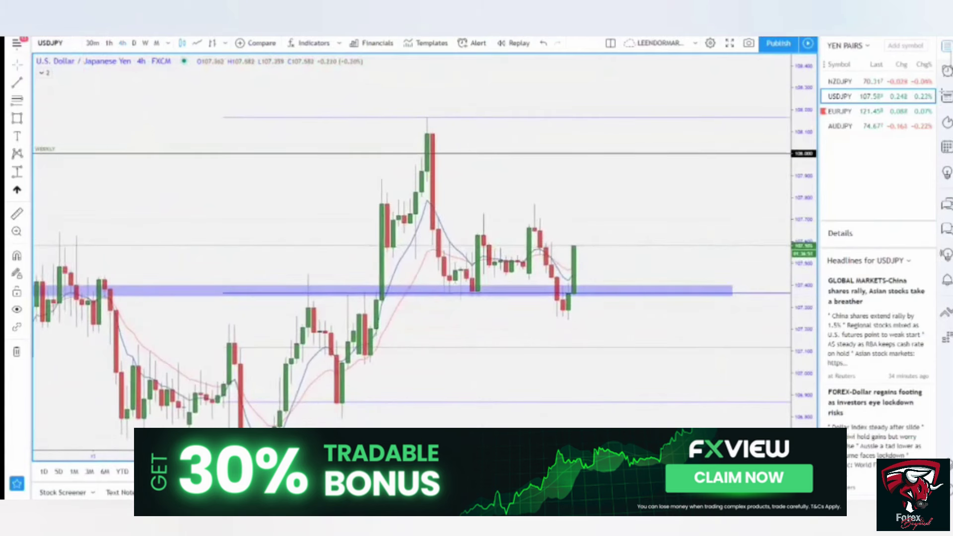
Step: Brush curved markings under the two recent 4-hour lows at the zone near the 38.2% Fibonacci level
{"action": "left_click", "coordinate": [17, 118]}
{"action": "left_click_drag", "start_coordinate": [432, 303], "coordinate": [439, 312]}
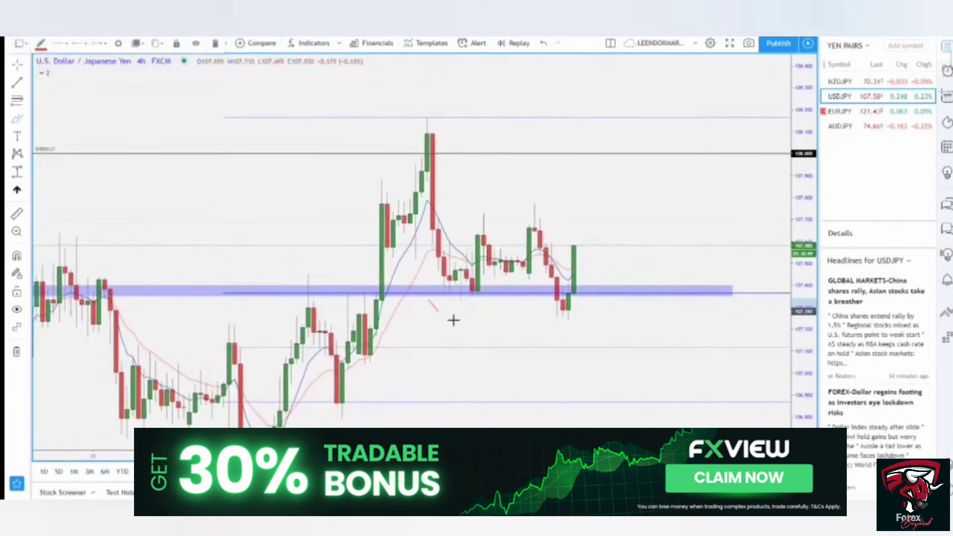
{"action": "mouse_move", "coordinate": [534, 298]}
{"action": "left_mouse_down"}
{"action": "mouse_move", "coordinate": [549, 309]}
{"action": "mouse_move", "coordinate": [592, 304]}
{"action": "left_mouse_up"}
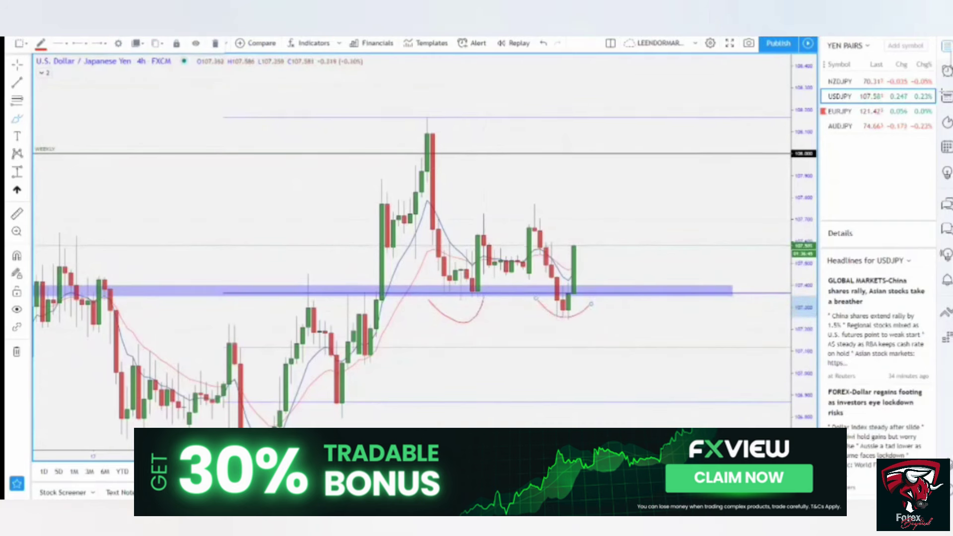
Step: Draw a near-horizontal trend line at about 107.680 across the highs between the double bottom's lows, extending beyond the latest candle
{"action": "left_click", "coordinate": [586, 493]}
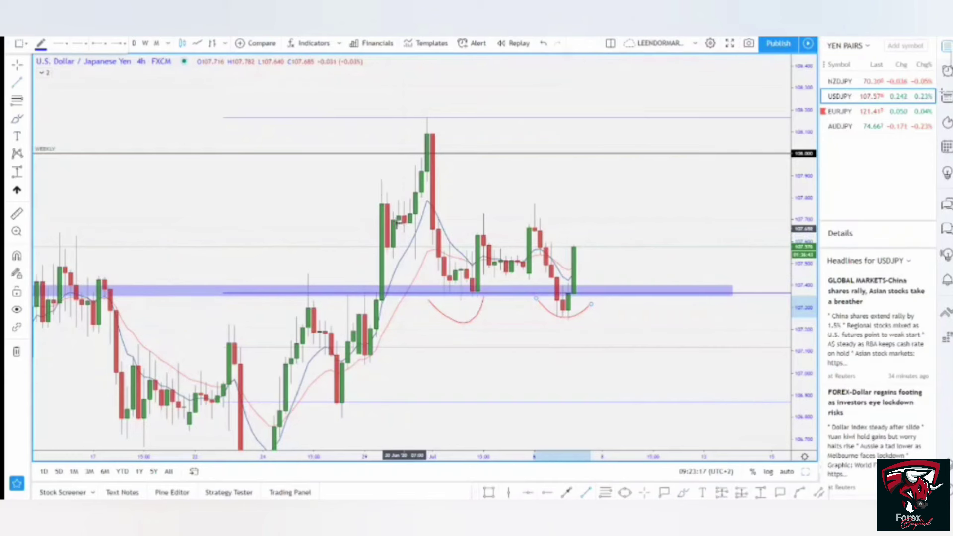
{"action": "left_click", "coordinate": [399, 224]}
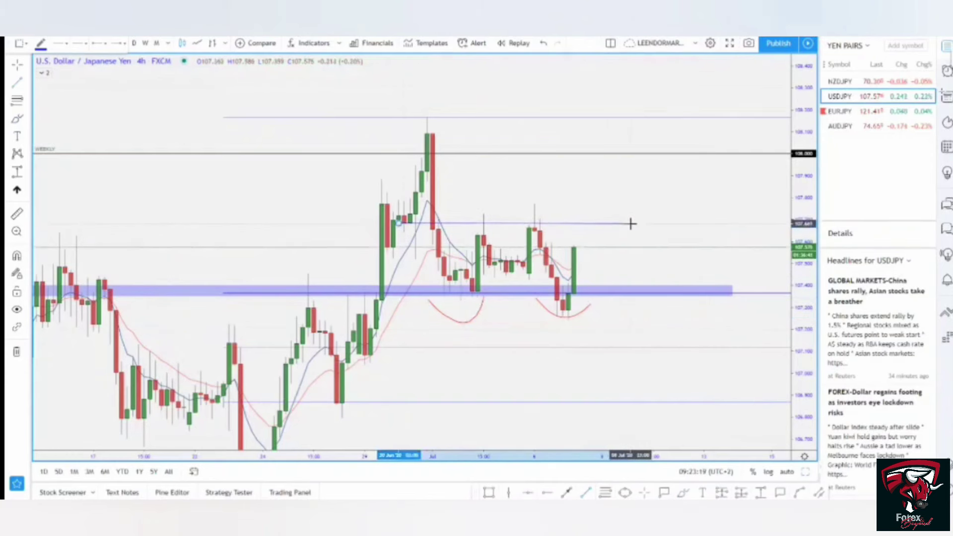
{"action": "left_click", "coordinate": [635, 222]}
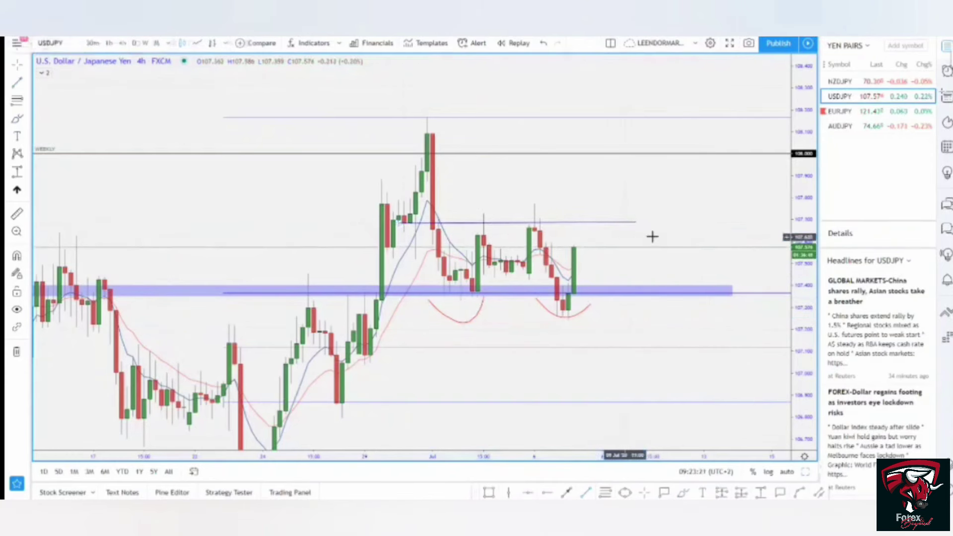
Step: Examine the 4-hour double bottom and its neckline against the 108.000 weekly line and the yellow target zone
{"action": "left_click_drag", "start_coordinate": [623, 243], "coordinate": [595, 246]}
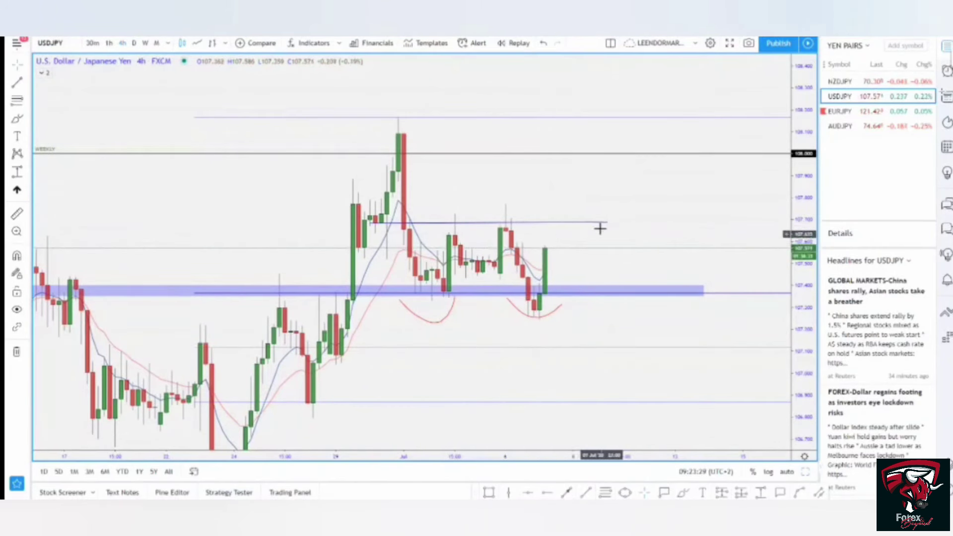
{"action": "left_click_drag", "start_coordinate": [642, 200], "coordinate": [598, 238]}
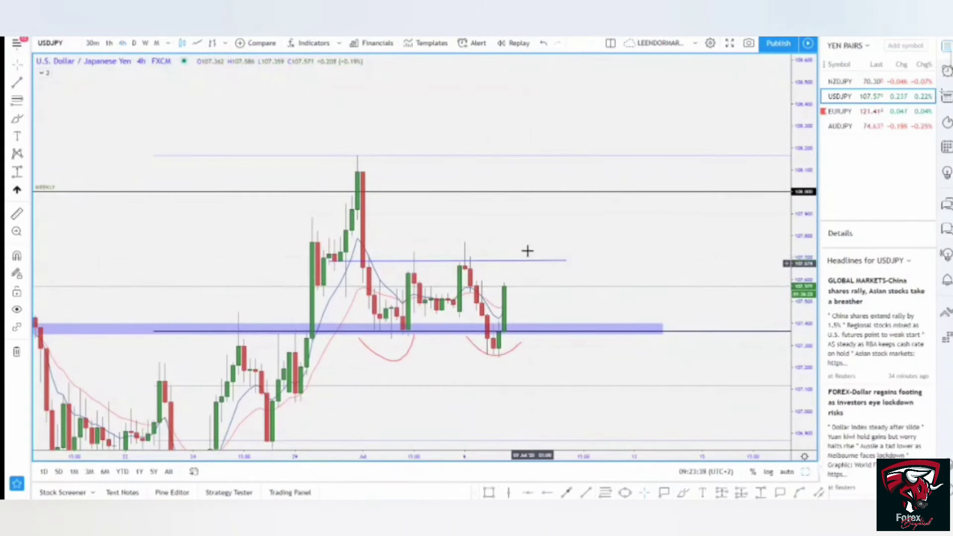
{"action": "left_click_drag", "start_coordinate": [573, 228], "coordinate": [491, 270]}
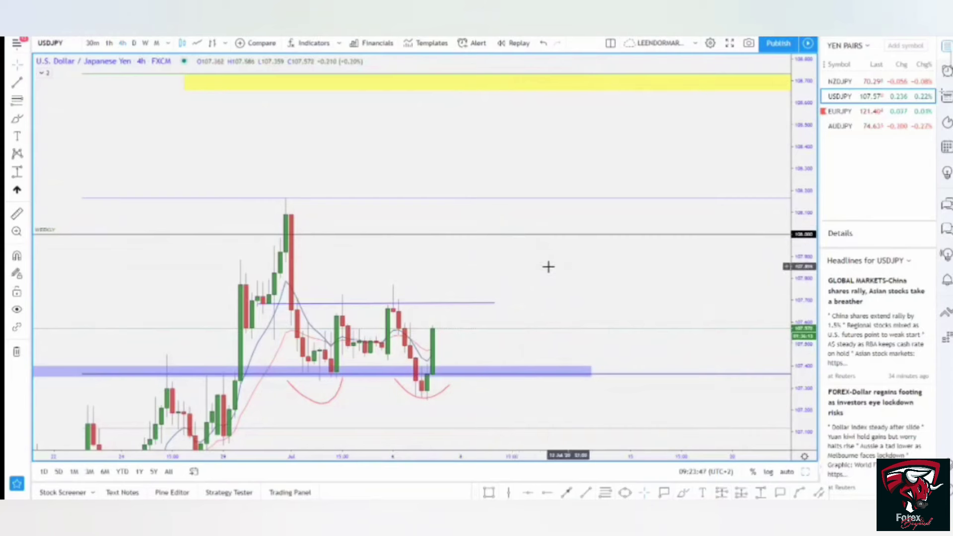
{"action": "left_click_drag", "start_coordinate": [515, 278], "coordinate": [416, 296]}
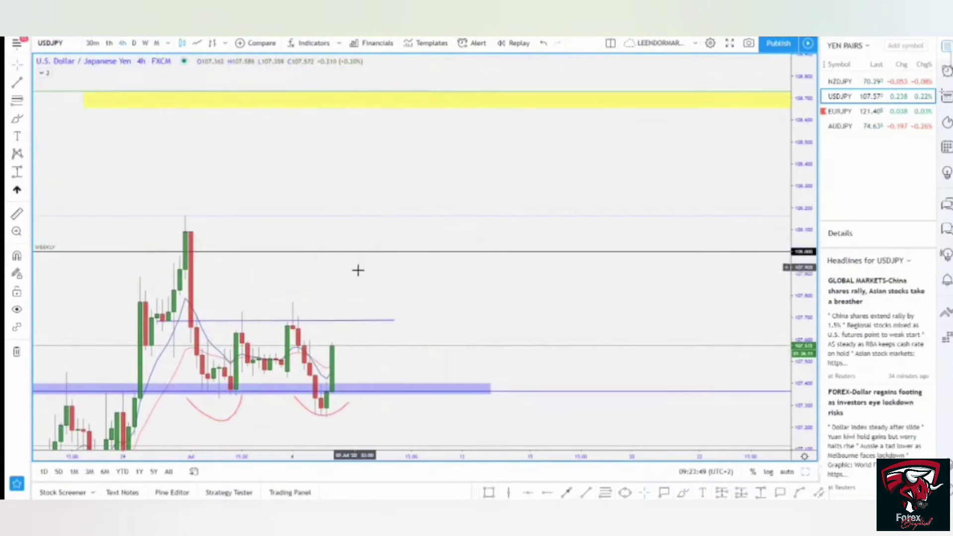
{"action": "left_click_drag", "start_coordinate": [360, 149], "coordinate": [488, 120]}
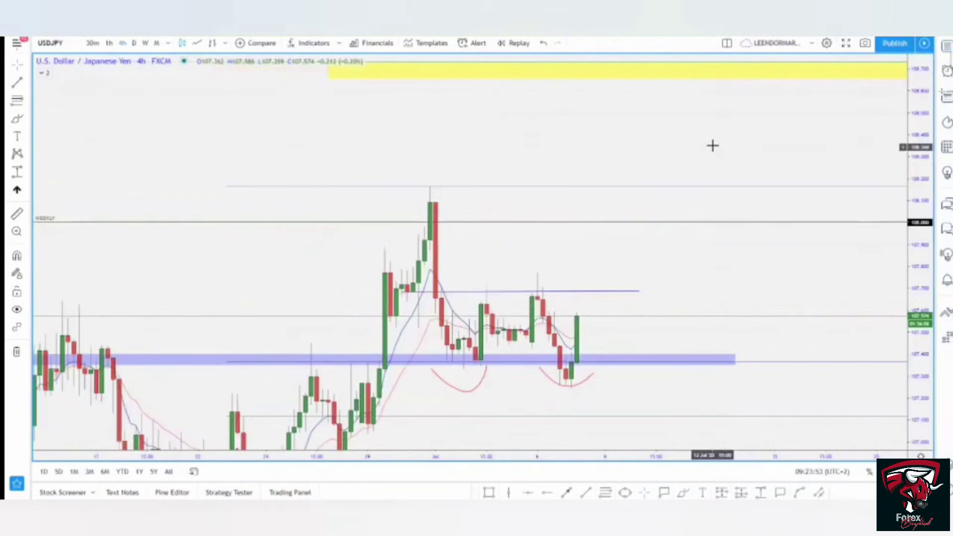
{"action": "left_click_drag", "start_coordinate": [672, 122], "coordinate": [657, 113]}
Step: Draw an ascending trend line from about 106.377 at the late June low through the second bottom to just above the 108.000 weekly line
{"action": "left_click_drag", "start_coordinate": [923, 109], "coordinate": [896, 287]}
{"action": "scroll", "coordinate": [624, 206], "scroll_direction": "down", "scroll_amount": 5}
{"action": "left_click_drag", "start_coordinate": [834, 251], "coordinate": [715, 182]}
{"action": "left_click", "coordinate": [586, 493]}
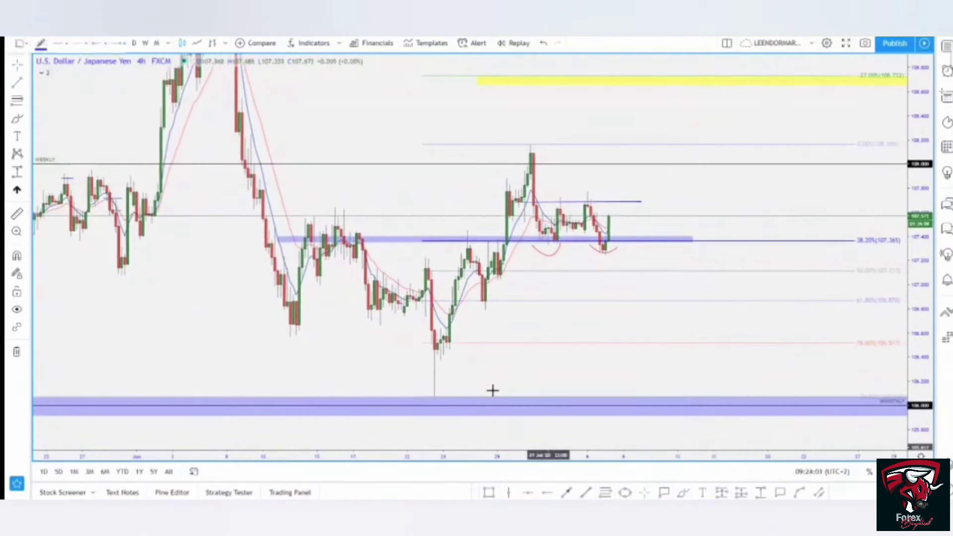
{"action": "left_click", "coordinate": [440, 360]}
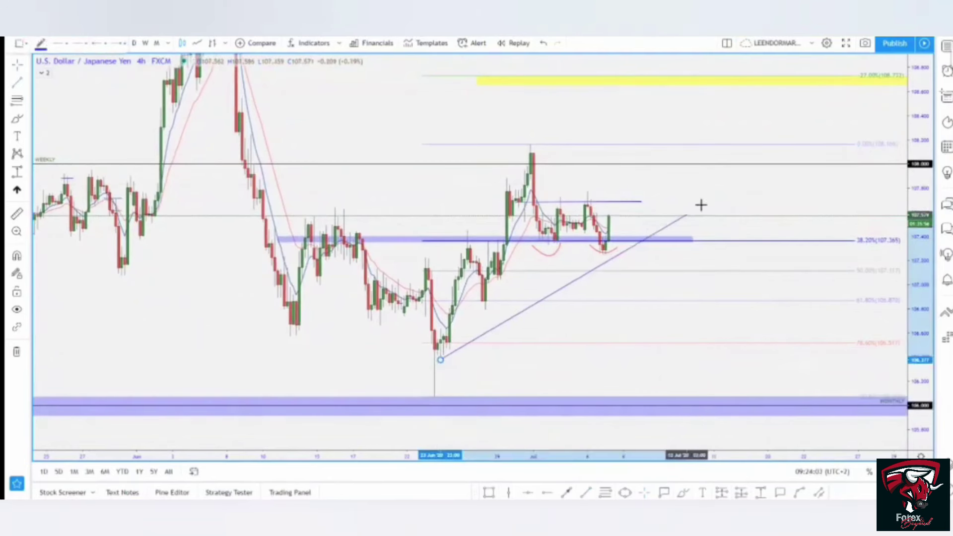
{"action": "left_click", "coordinate": [743, 159]}
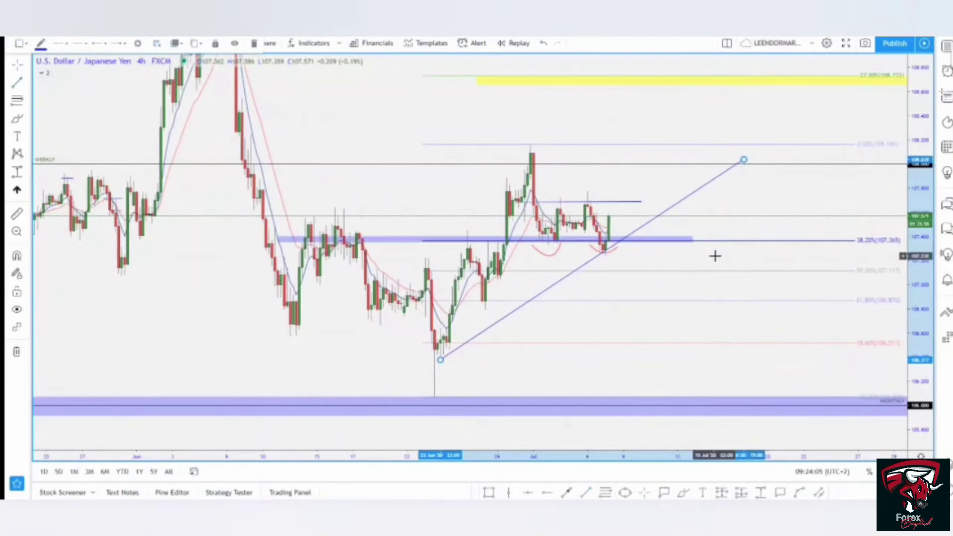
{"action": "left_click_drag", "start_coordinate": [715, 256], "coordinate": [682, 268]}
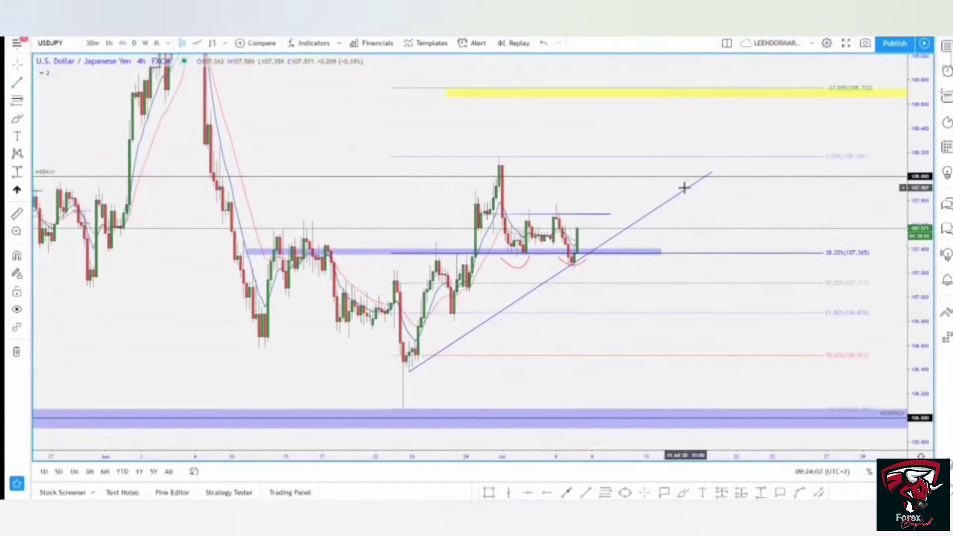
Step: Review the 4-hour trend line setup, switch to the 1-hour timeframe and examine the double bottom, its neckline and the ascending trend line
{"action": "left_click_drag", "start_coordinate": [638, 200], "coordinate": [610, 234]}
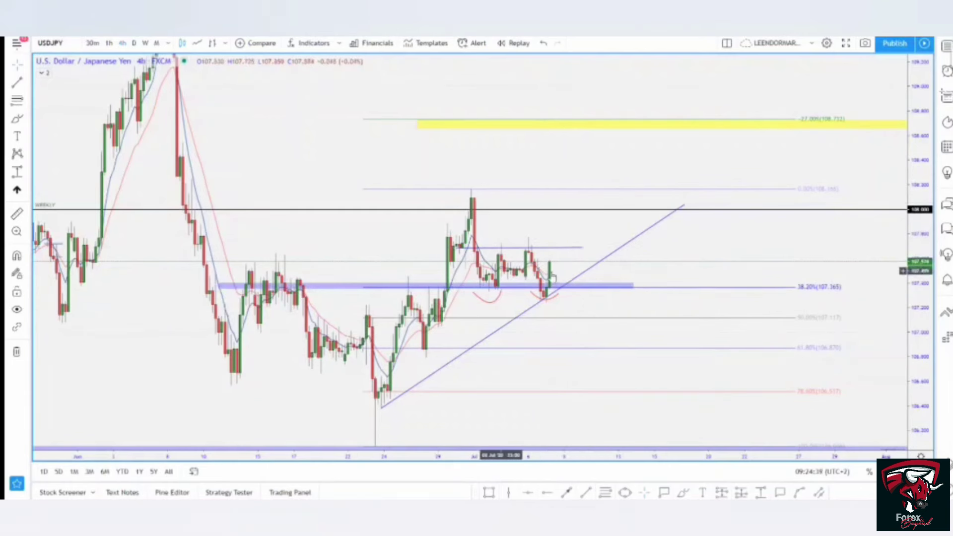
{"action": "left_click_drag", "start_coordinate": [632, 174], "coordinate": [597, 166]}
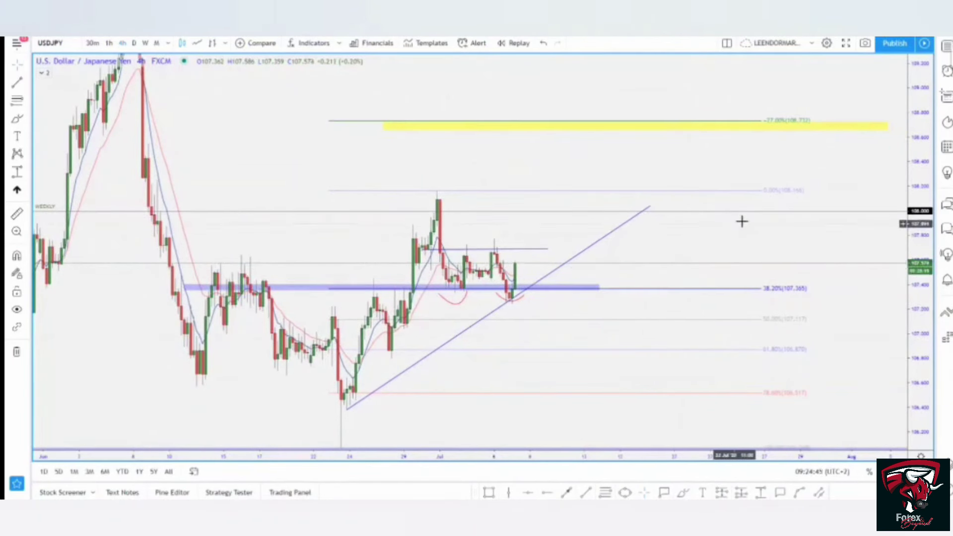
{"action": "left_click_drag", "start_coordinate": [707, 240], "coordinate": [701, 241]}
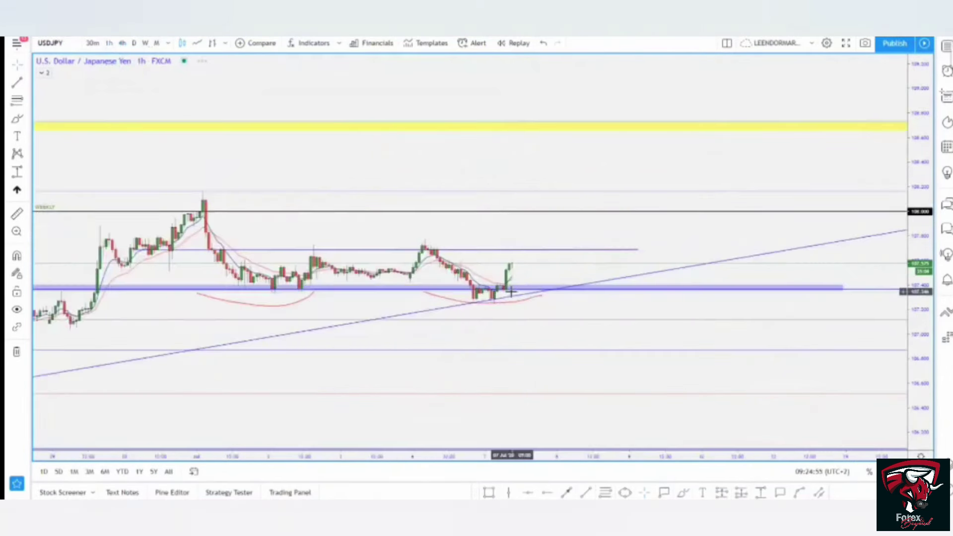
{"action": "scroll", "coordinate": [512, 292], "scroll_direction": "down", "scroll_amount": 4}
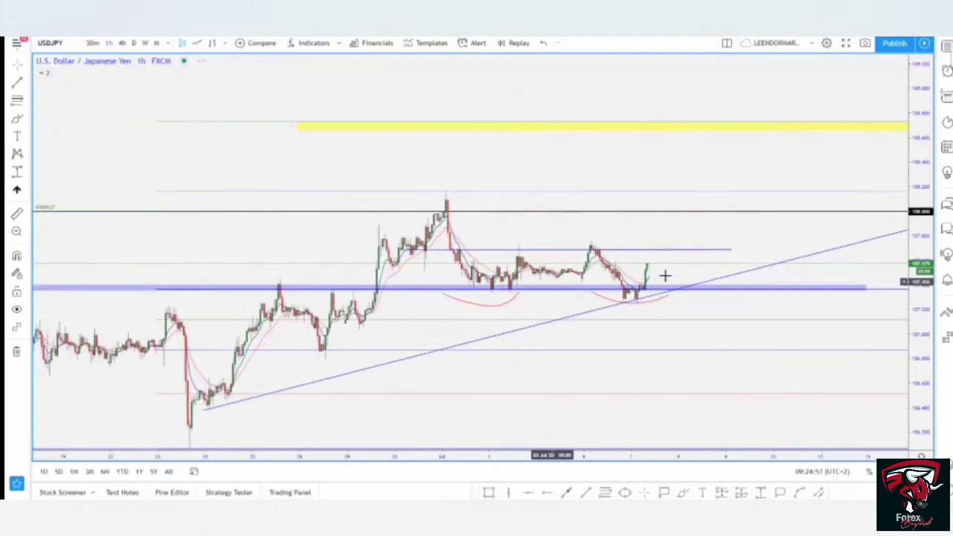
{"action": "scroll", "coordinate": [666, 276], "scroll_direction": "down", "scroll_amount": 2}
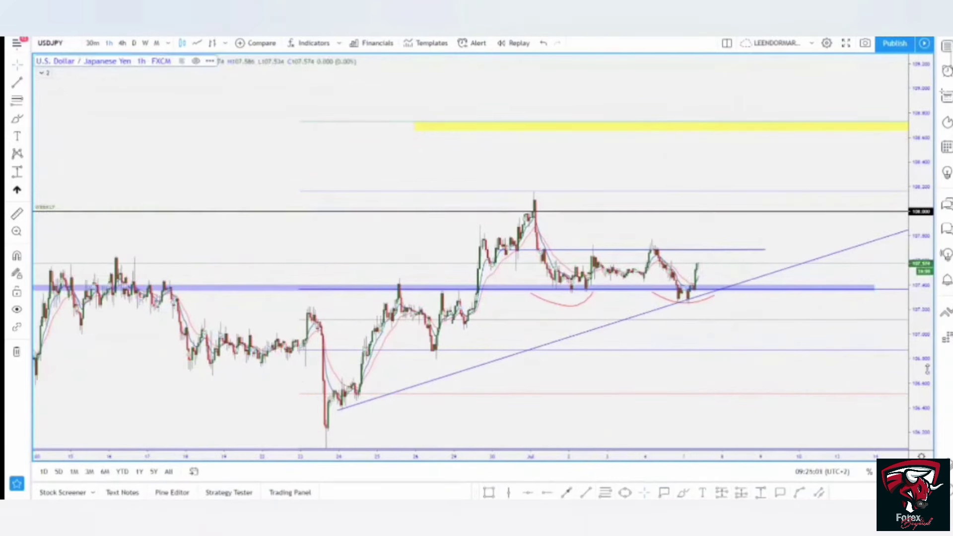
{"action": "left_click_drag", "start_coordinate": [927, 369], "coordinate": [927, 184]}
{"action": "left_click_drag", "start_coordinate": [825, 356], "coordinate": [786, 319]}
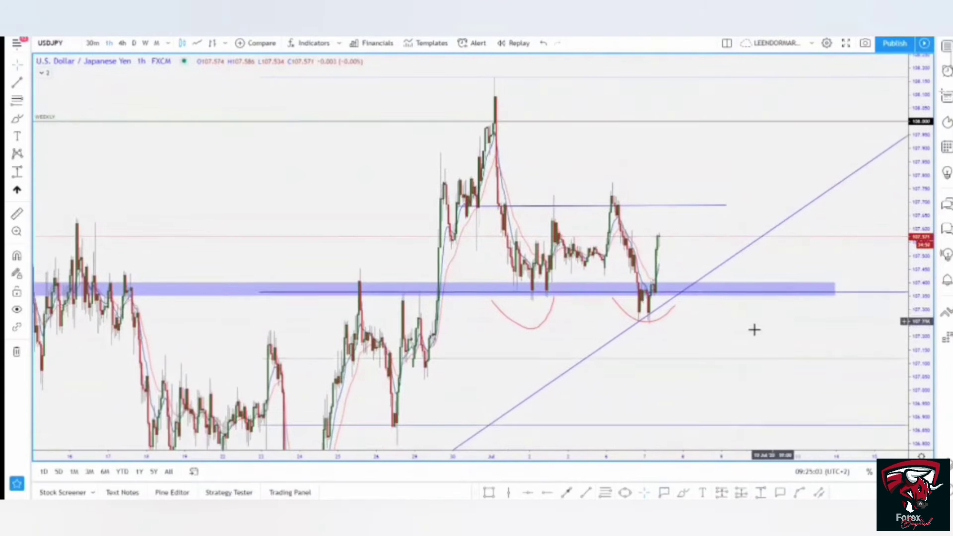
{"action": "left_click_drag", "start_coordinate": [738, 340], "coordinate": [726, 327]}
{"action": "scroll", "coordinate": [518, 228], "scroll_direction": "up", "scroll_amount": 3}
{"action": "scroll", "coordinate": [355, 200], "scroll_direction": "up", "scroll_amount": 4}
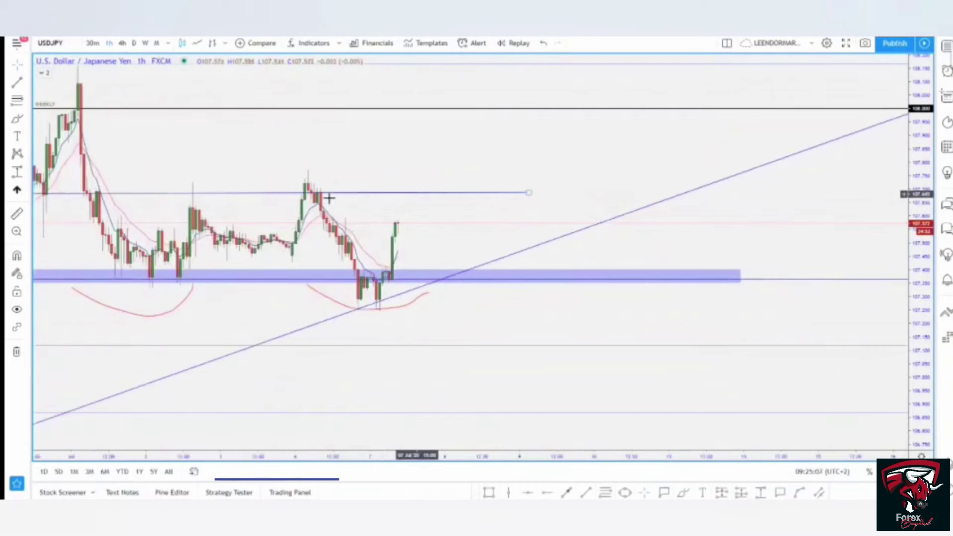
{"action": "scroll", "coordinate": [419, 202], "scroll_direction": "down", "scroll_amount": 4}
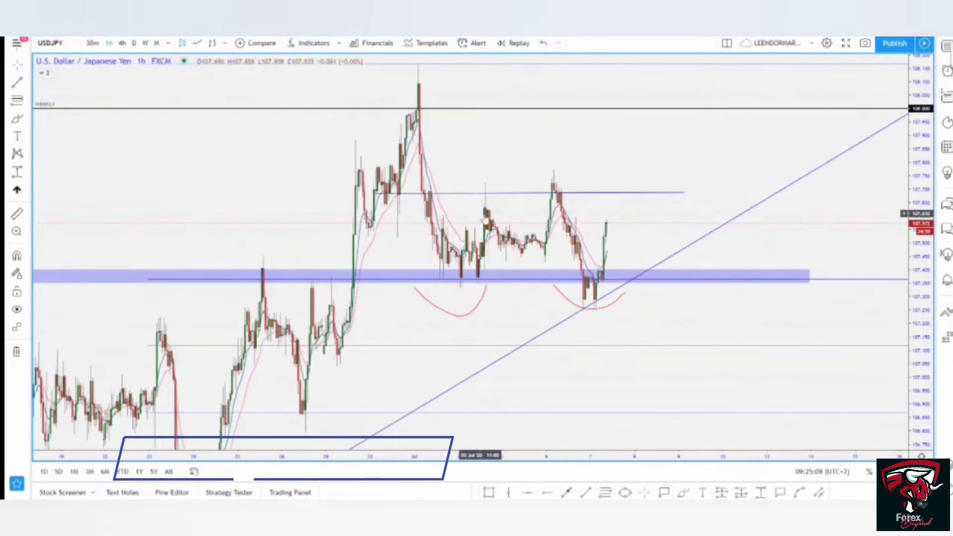
{"action": "left_click_drag", "start_coordinate": [587, 214], "coordinate": [551, 209]}
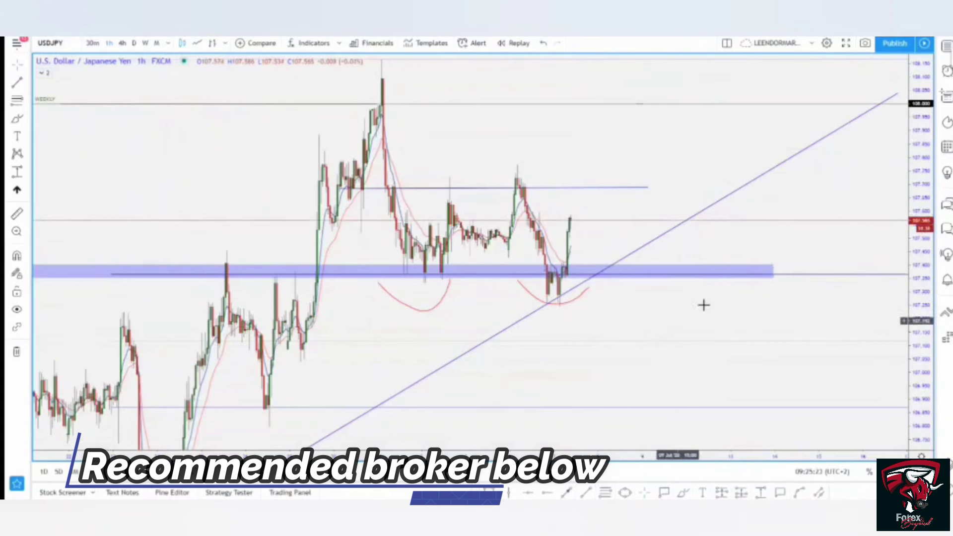
Step: Return to the 4-hour timeframe and inspect the price structure between the 106.000 monthly zone and the yellow target zone
{"action": "scroll", "coordinate": [596, 298], "scroll_direction": "down", "scroll_amount": 2}
{"action": "scroll", "coordinate": [598, 304], "scroll_direction": "down", "scroll_amount": 3}
{"action": "scroll", "coordinate": [441, 251], "scroll_direction": "up", "scroll_amount": 3}
{"action": "left_click", "coordinate": [121, 43]}
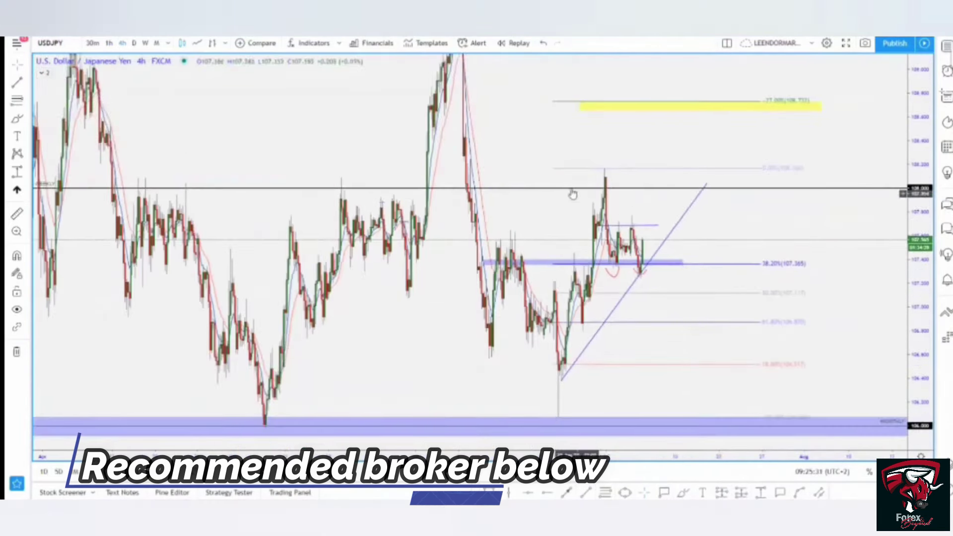
{"action": "scroll", "coordinate": [570, 191], "scroll_direction": "up", "scroll_amount": 5}
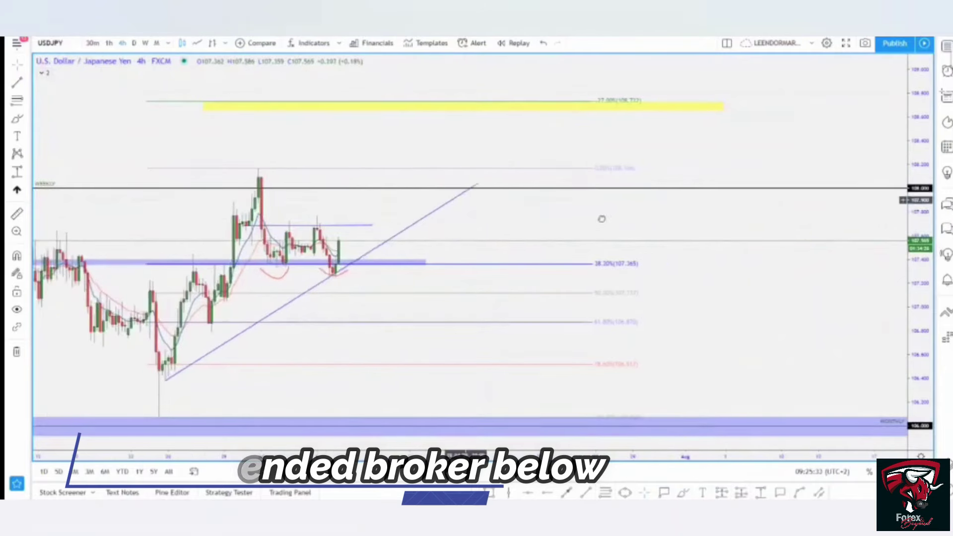
{"action": "scroll", "coordinate": [811, 294], "scroll_direction": "up", "scroll_amount": 3}
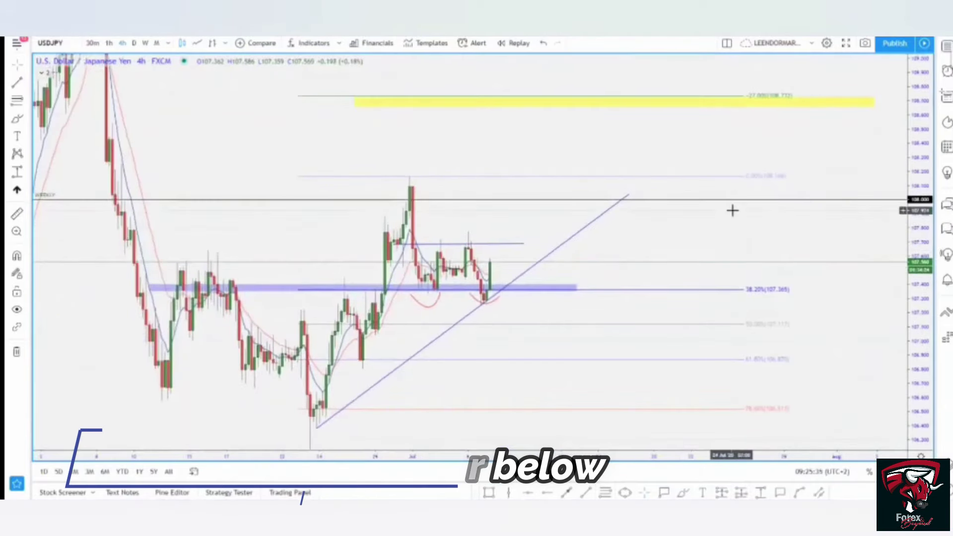
{"action": "left_click_drag", "start_coordinate": [732, 209], "coordinate": [806, 217]}
{"action": "left_click_drag", "start_coordinate": [617, 347], "coordinate": [564, 325]}
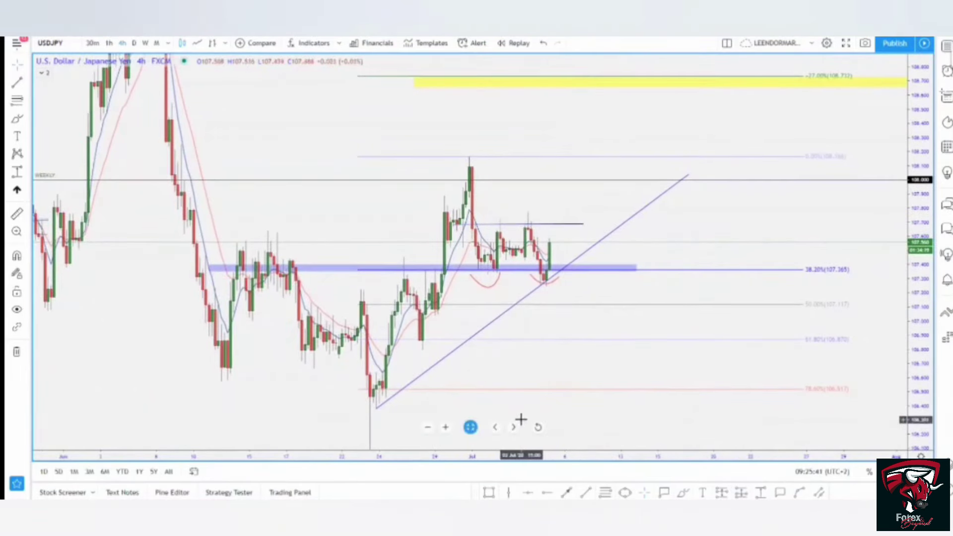
{"action": "left_click_drag", "start_coordinate": [517, 424], "coordinate": [515, 375]}
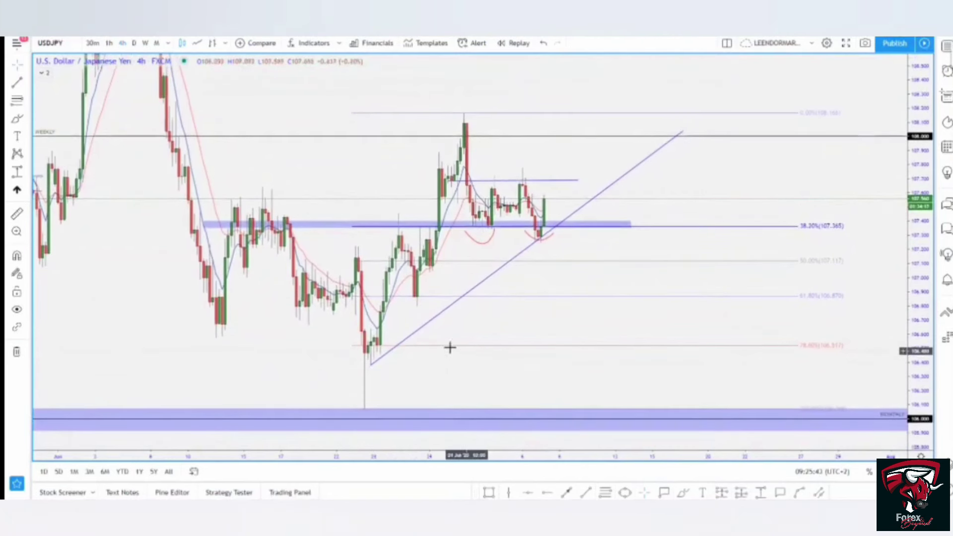